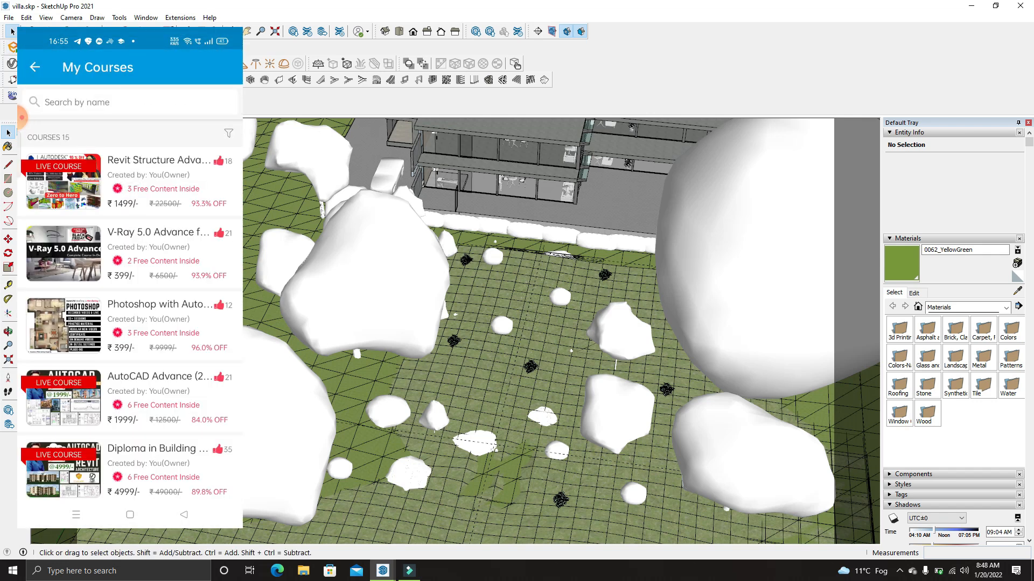
- Examine the villa, its surrounding trees and the terrain from above and from the garden side
scroll(180, 203, "down", 3)
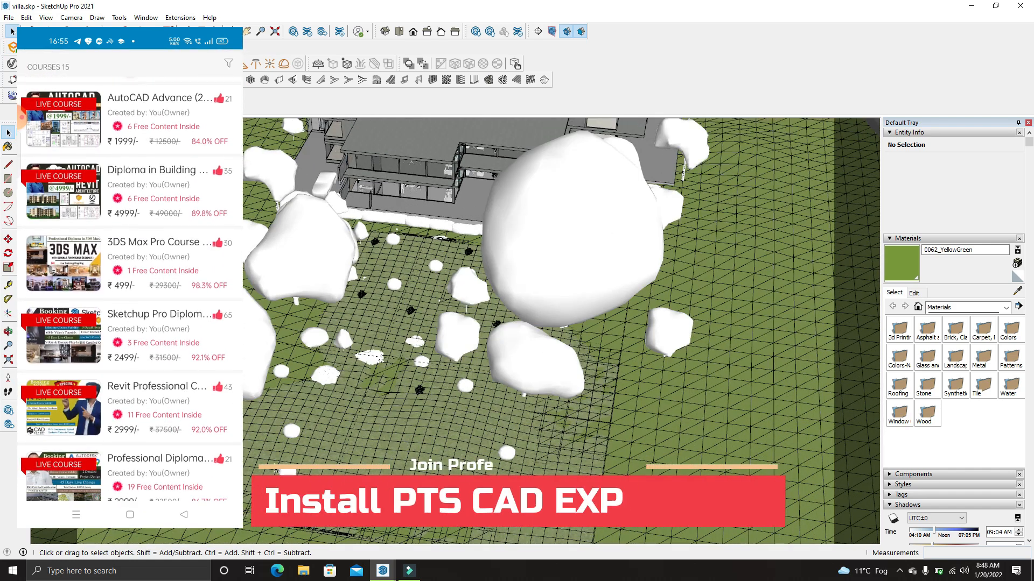
scroll(424, 452, "up", 1)
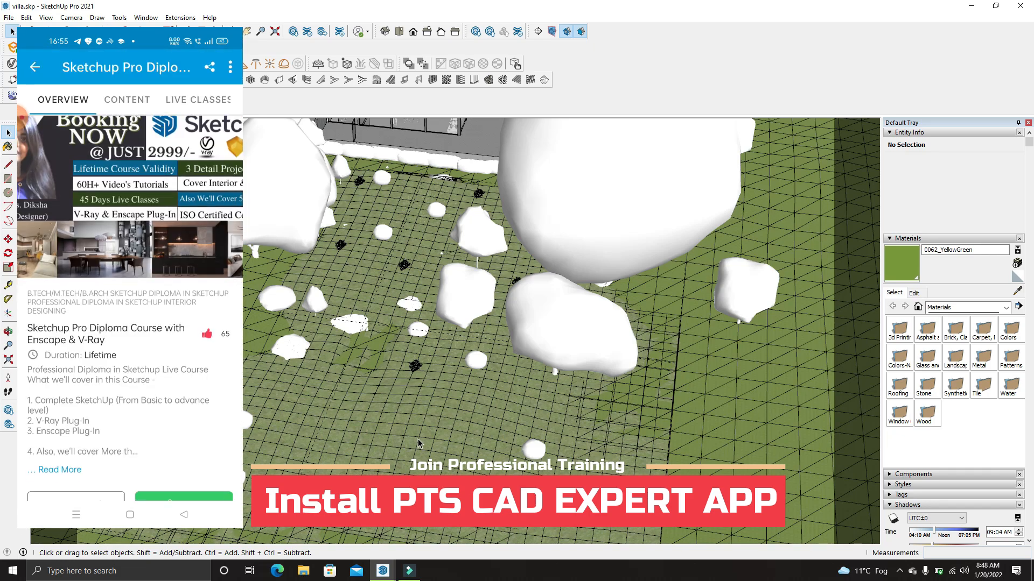
scroll(419, 442, "down", 1)
scroll(419, 442, "down", 3)
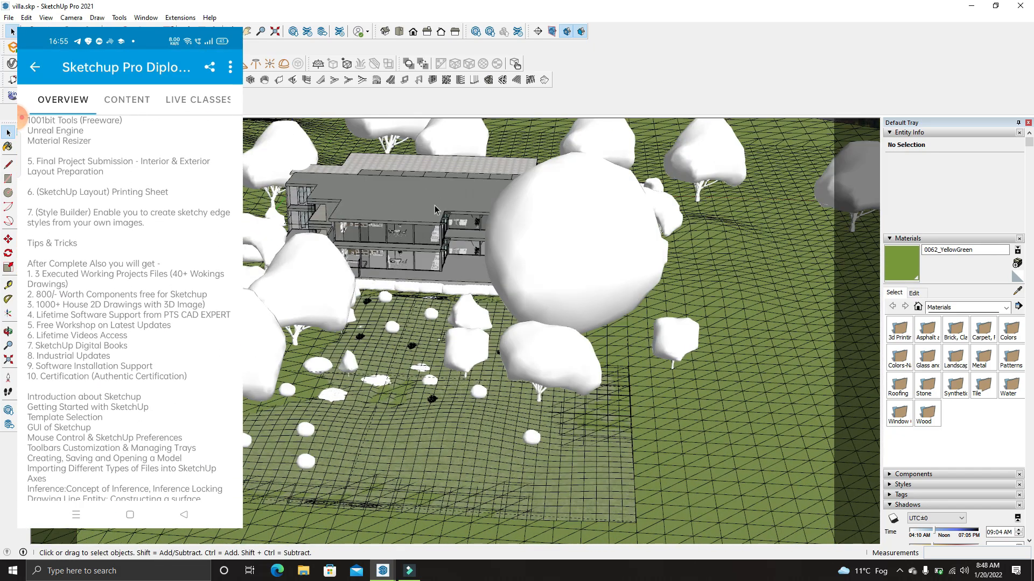
scroll(424, 228, "up", 3)
middle_click_drag(413, 229, 398, 189)
scroll(397, 225, "up", 1)
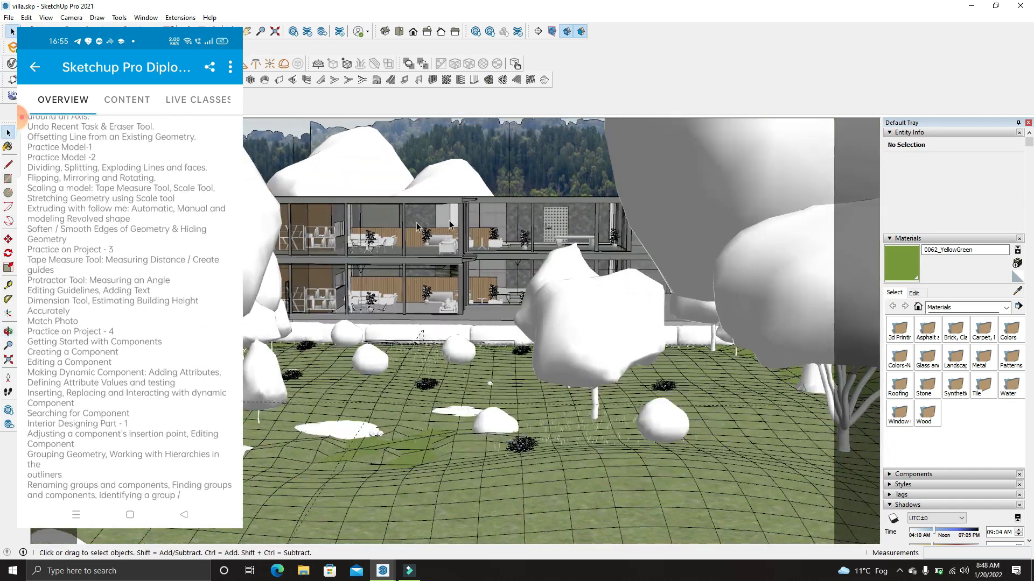
middle_click_drag(400, 287, 429, 397)
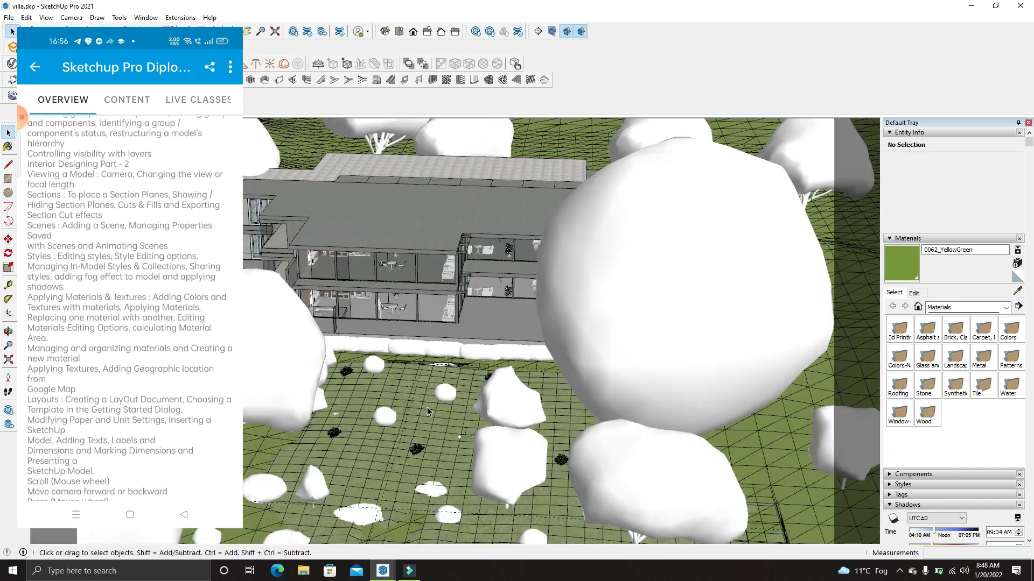
scroll(435, 403, "down", 6)
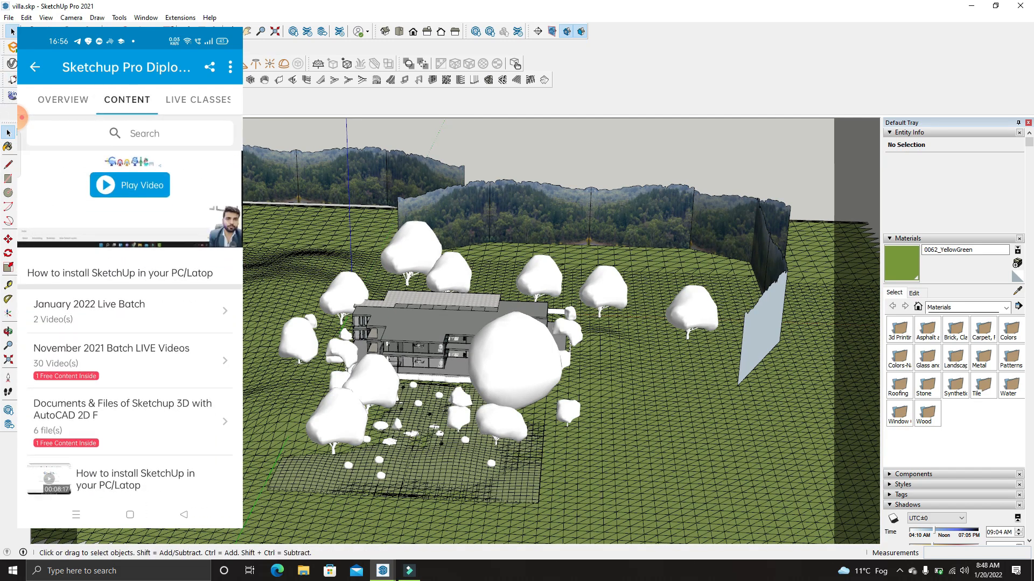
scroll(470, 313, "up", 10)
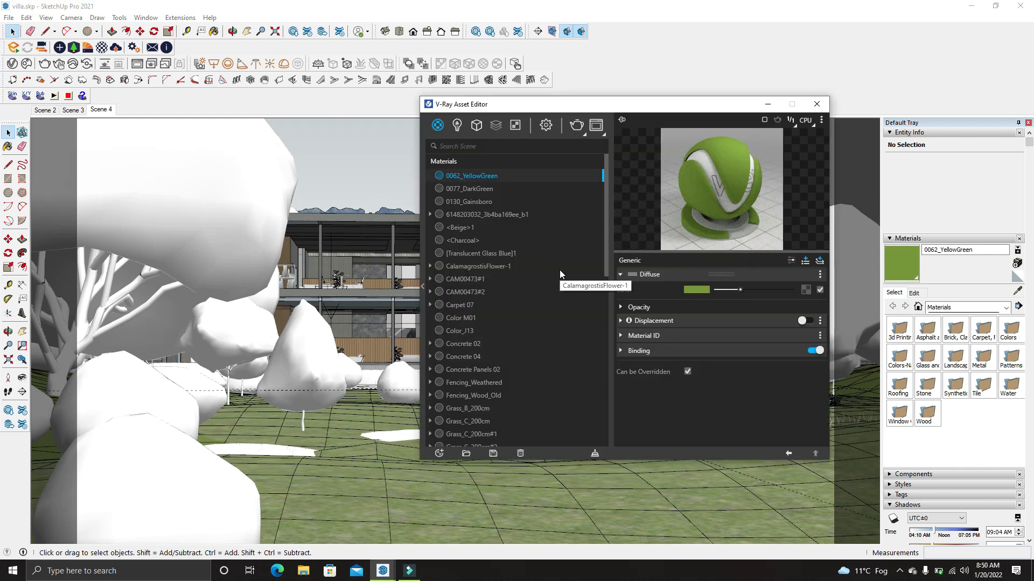
- Add the Background and Reflection render elements to the V-Ray scene
right_click(496, 128)
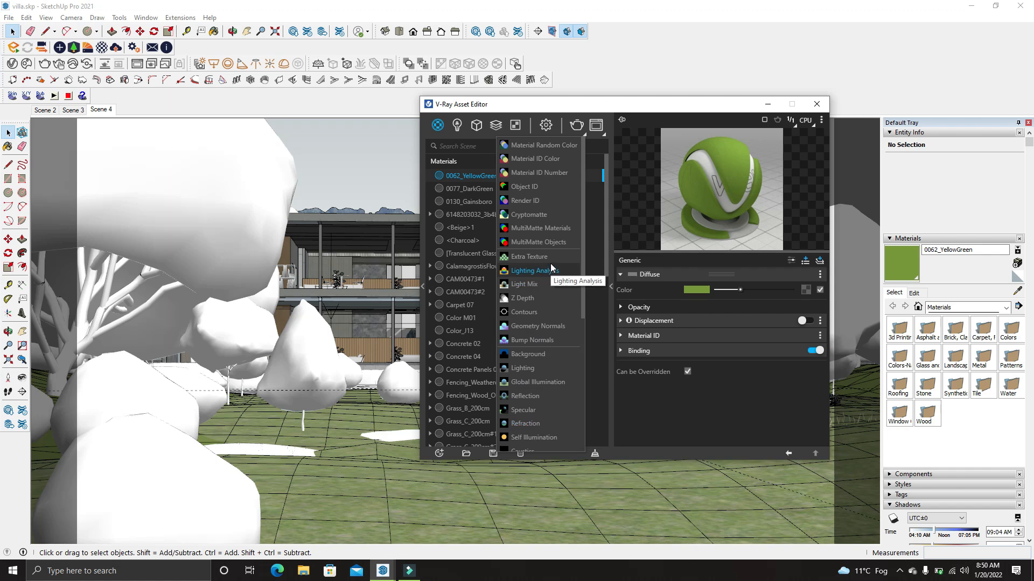
left_click(536, 357)
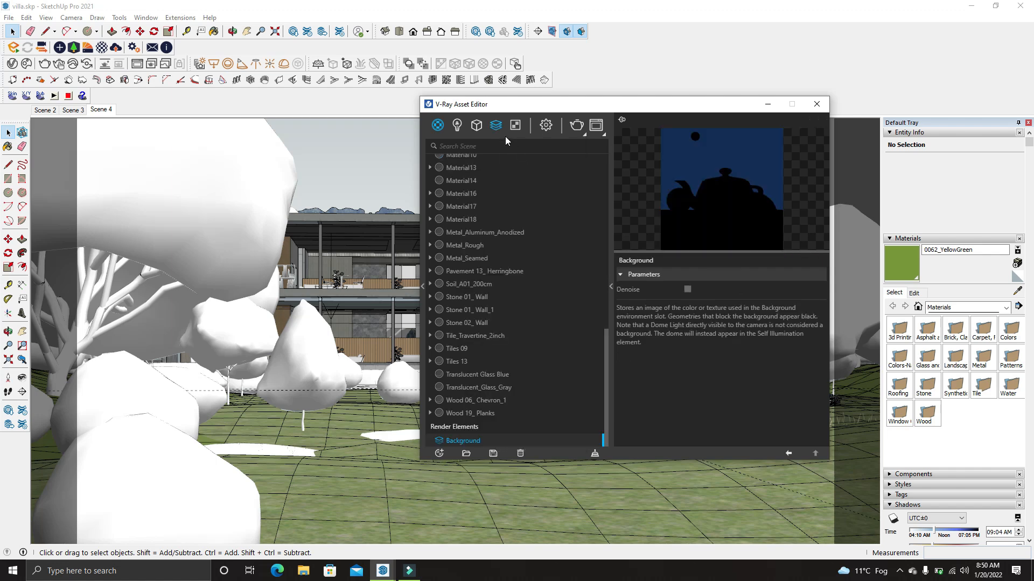
left_click(496, 127)
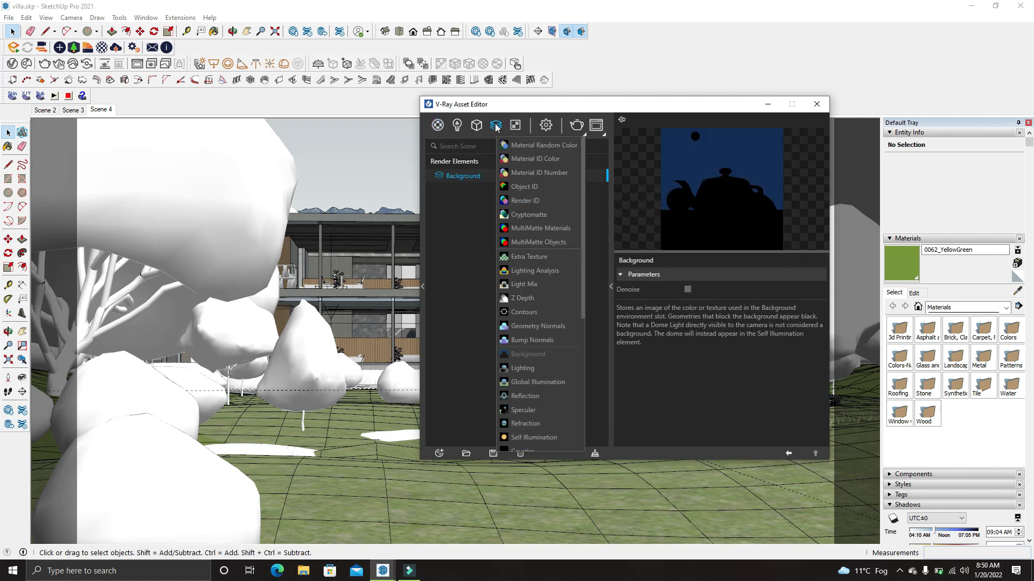
scroll(542, 321, "down", 2)
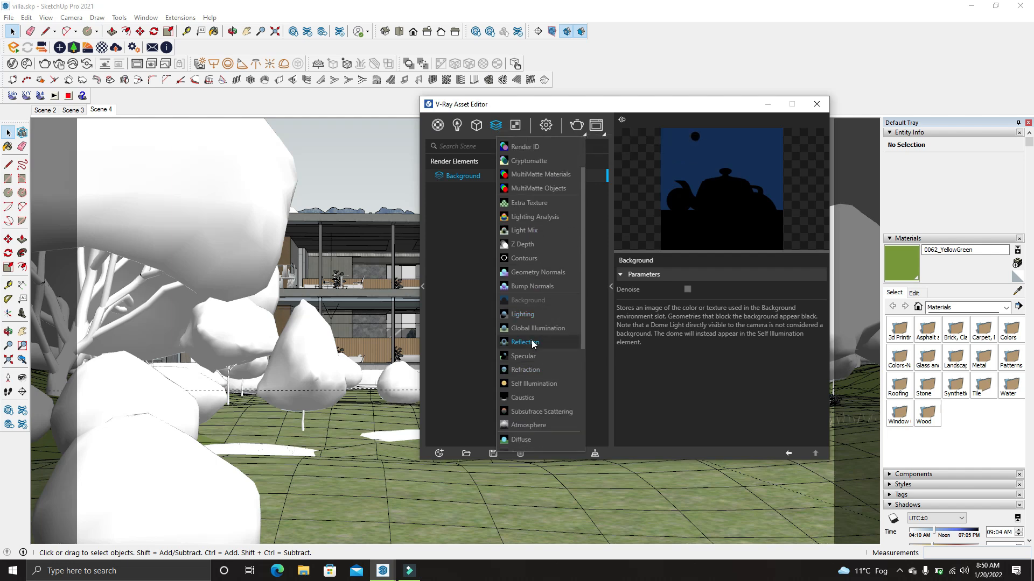
left_click(530, 342)
- Add the Global Illumination, Lighting, Refraction and Specular render elements to the scene
left_click(498, 127)
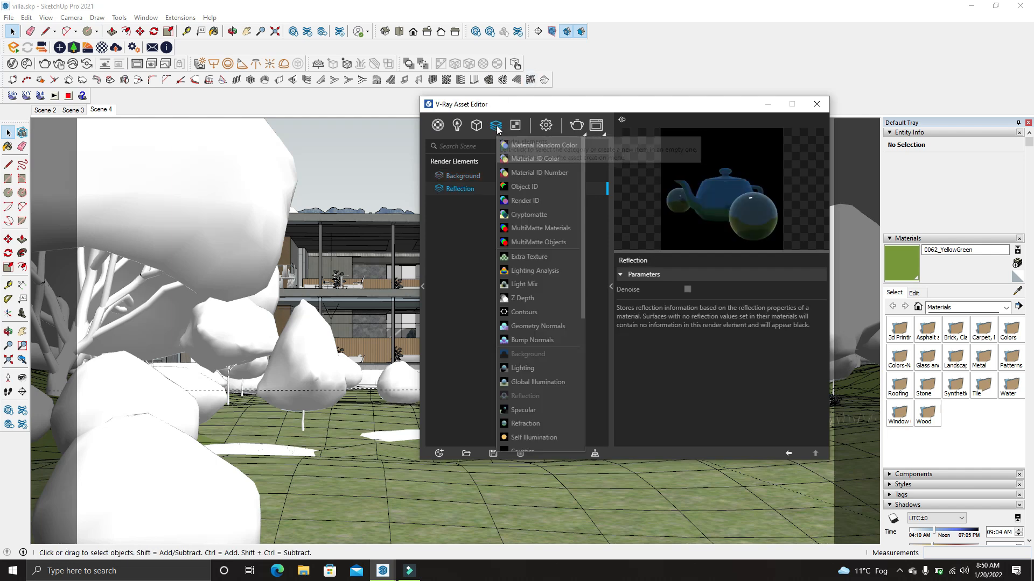
left_click(538, 382)
left_click(524, 369)
left_click(525, 423)
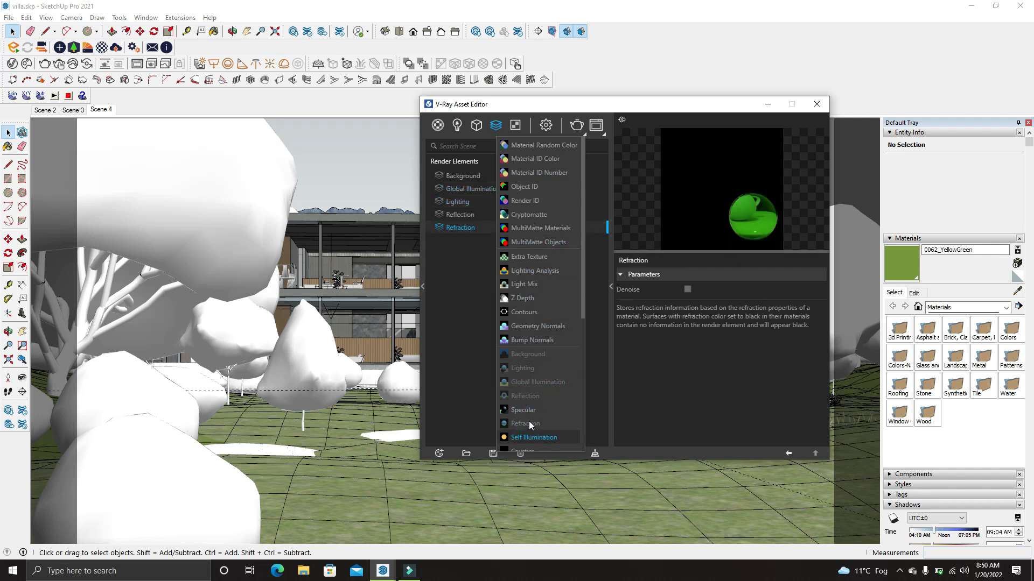
left_click(523, 410)
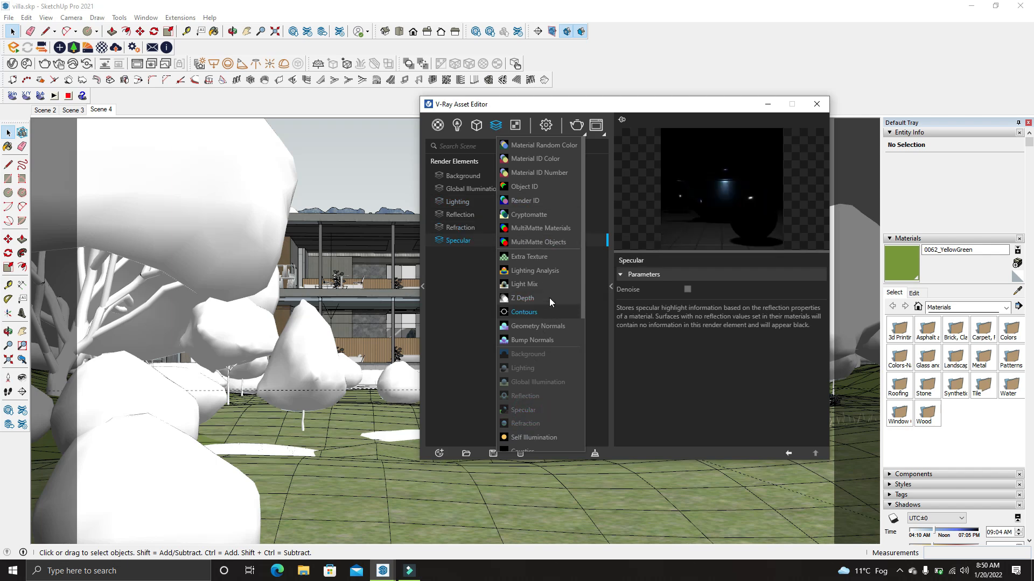
scroll(549, 298, "down", 5)
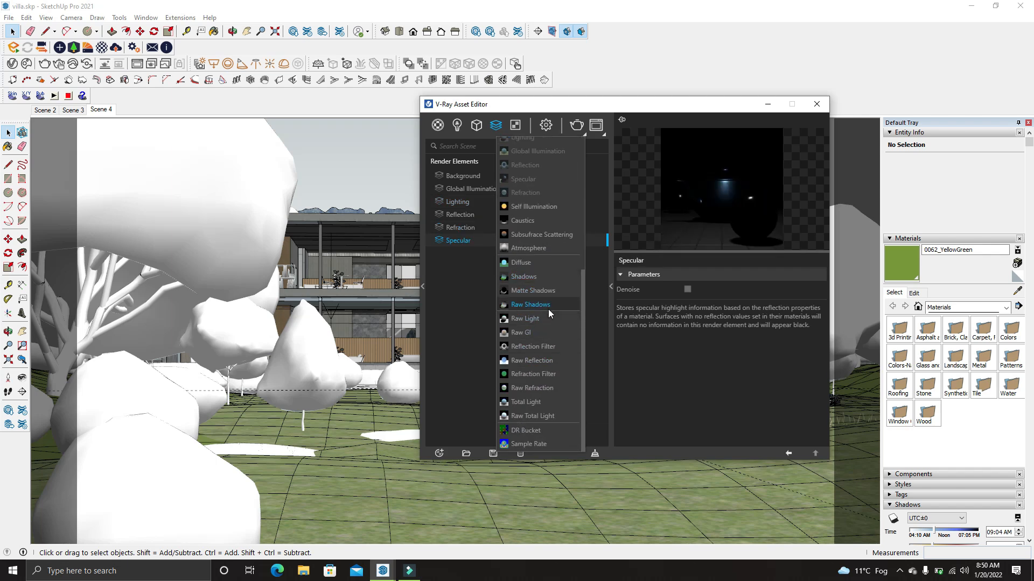
scroll(548, 308, "up", 3)
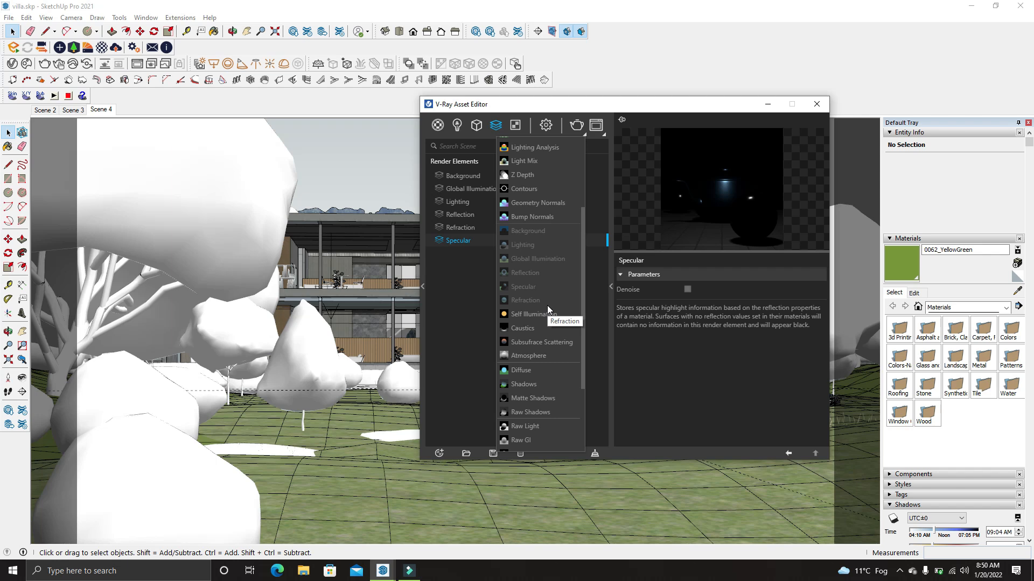
scroll(549, 299, "up", 3)
left_click(467, 295)
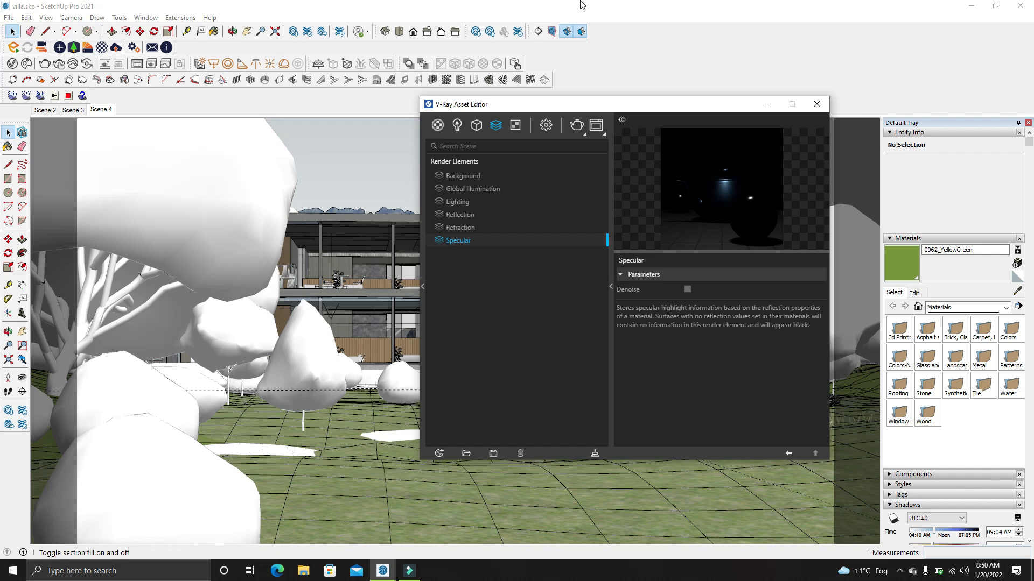
- Add the Z Depth render element to the scene
left_click(496, 126)
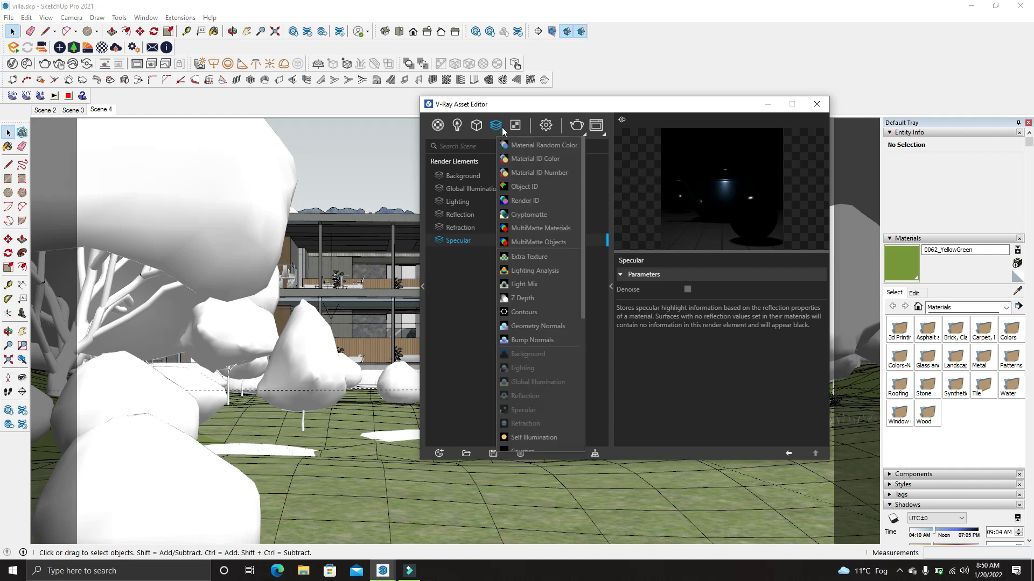
left_click(530, 299)
left_click(496, 126)
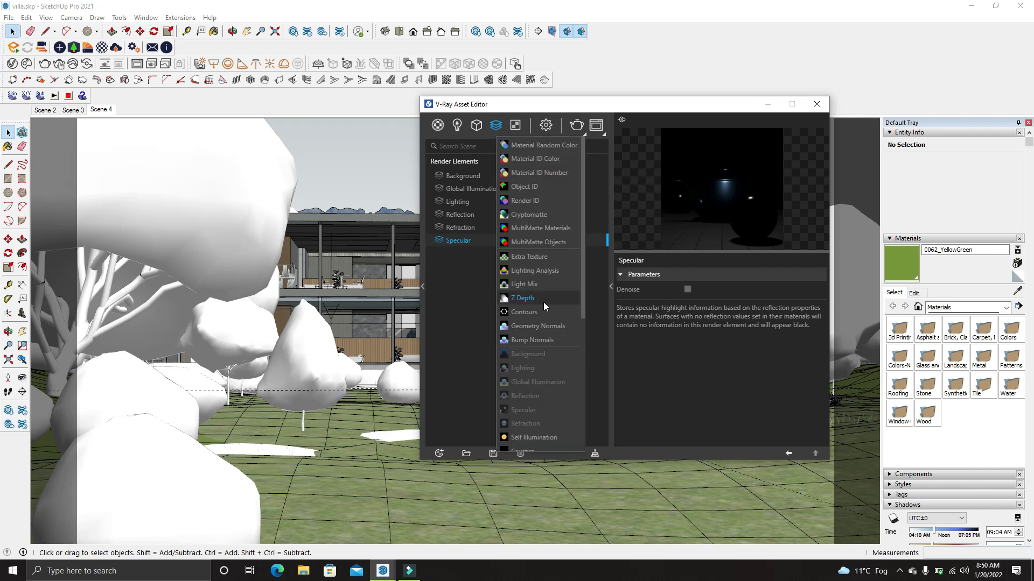
left_click(539, 299)
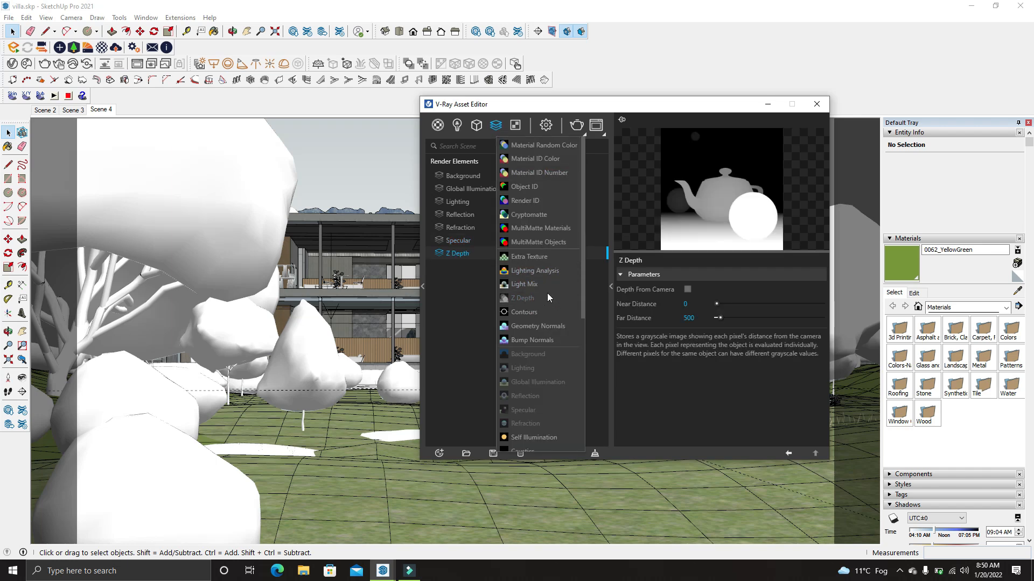
- Add the Atmosphere render element and review the parameters of Z Depth and Atmosphere
scroll(547, 292, "down", 5)
scroll(543, 350, "down", 2)
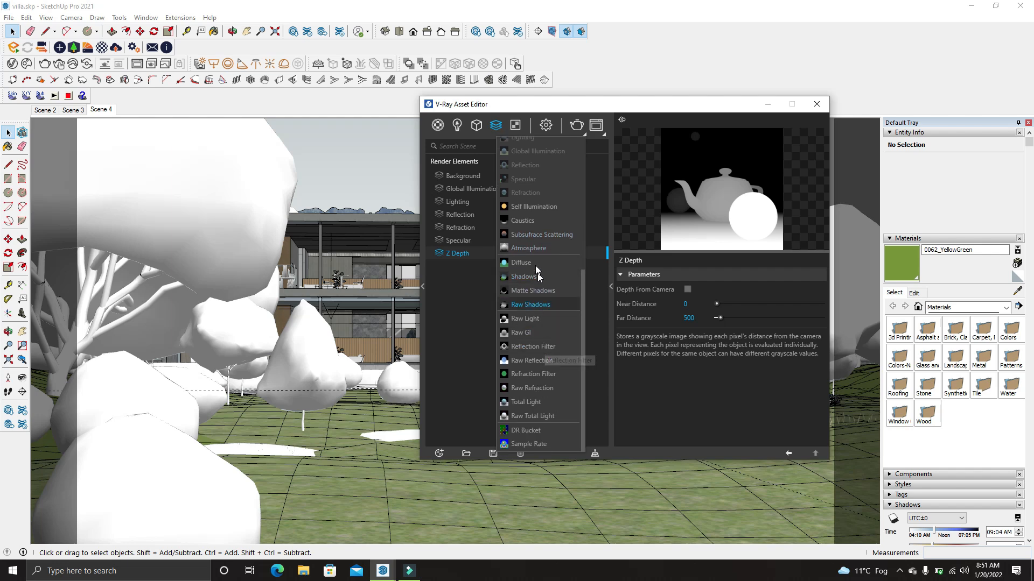
scroll(539, 276, "up", 2)
left_click(535, 299)
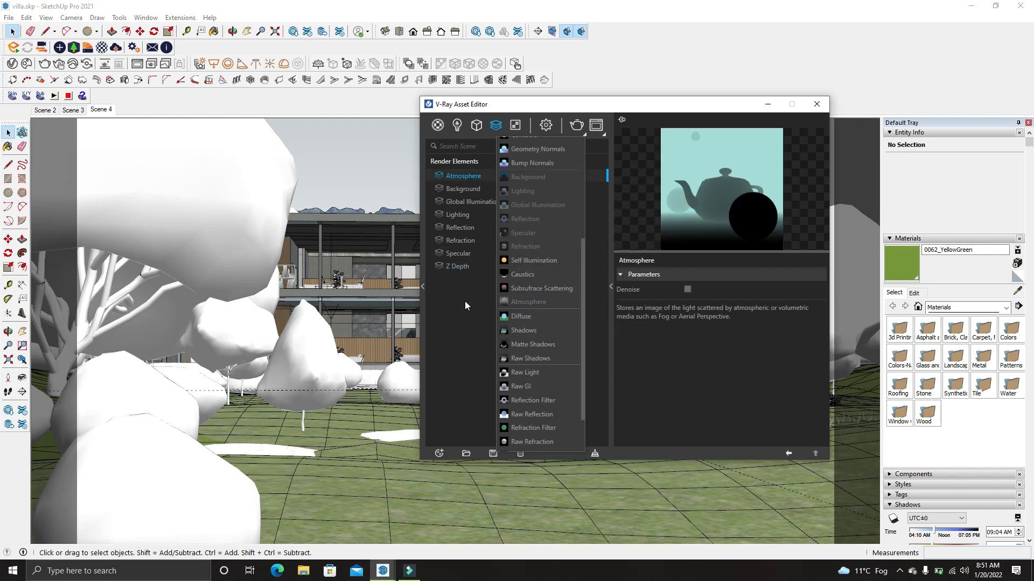
left_click(465, 303)
left_click(462, 268)
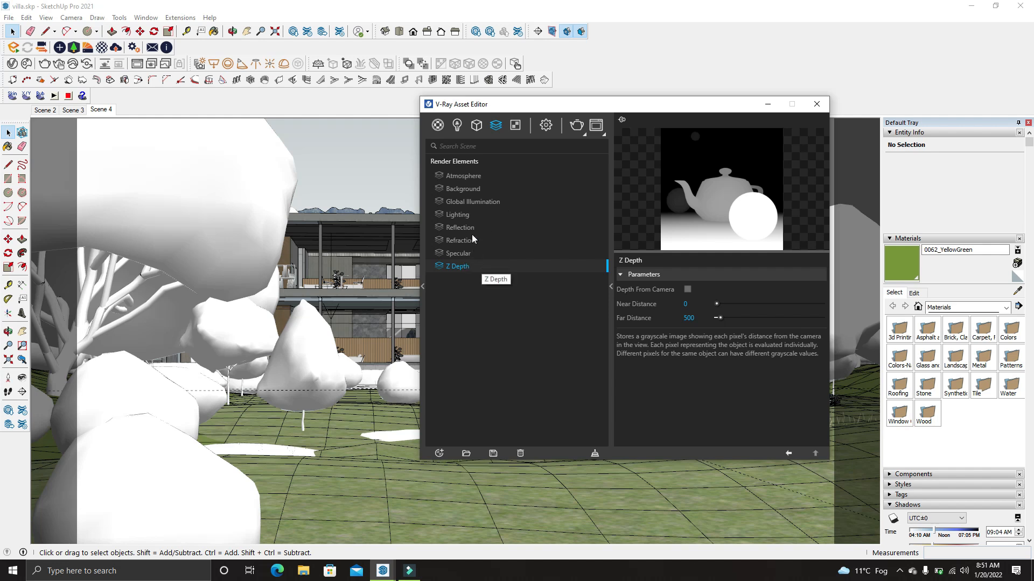
left_click(467, 176)
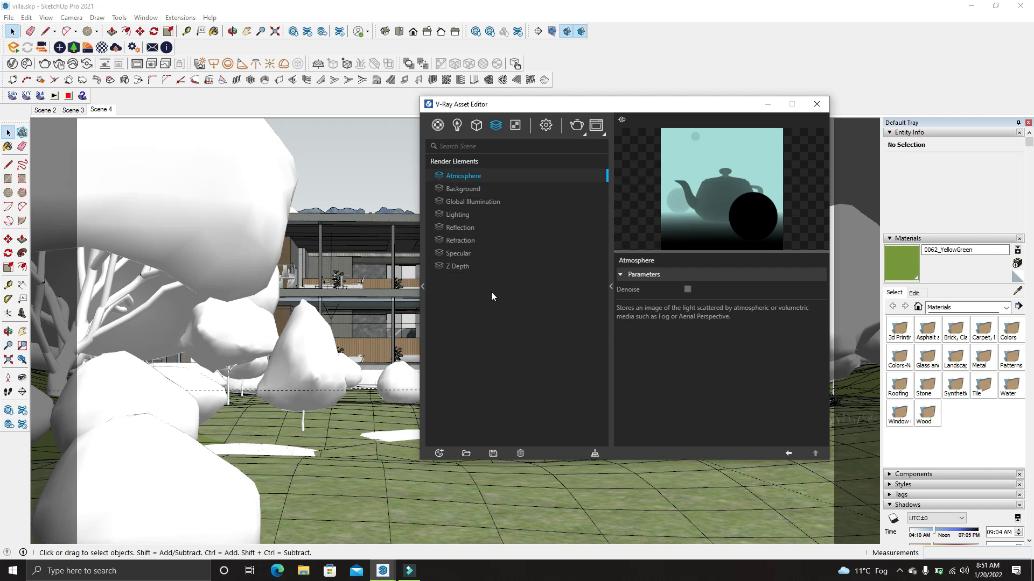
- Examine the Volumetric Environment render settings, including the Environment Fog parameters and the available environment types
left_click(547, 131)
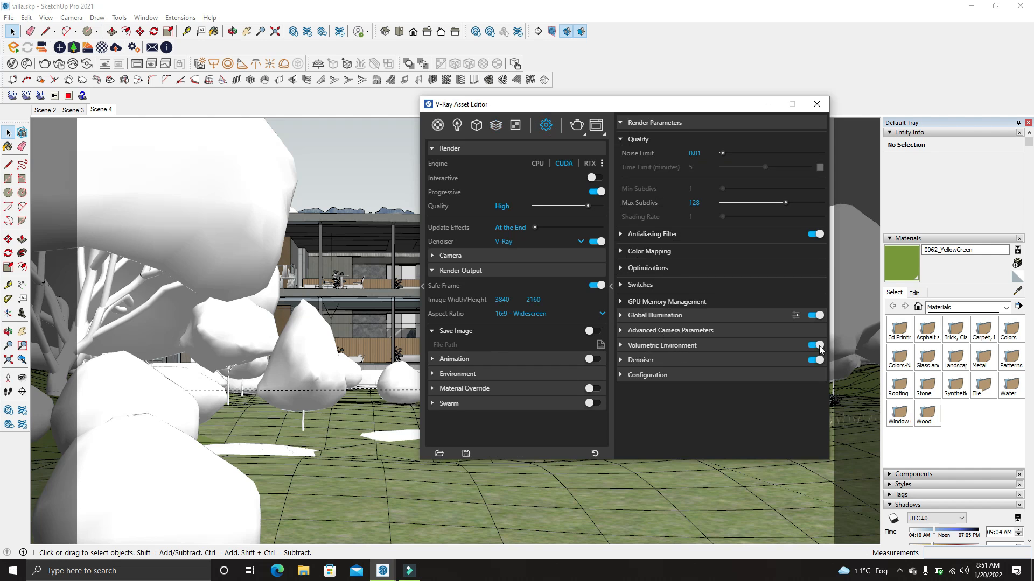
left_click(622, 345)
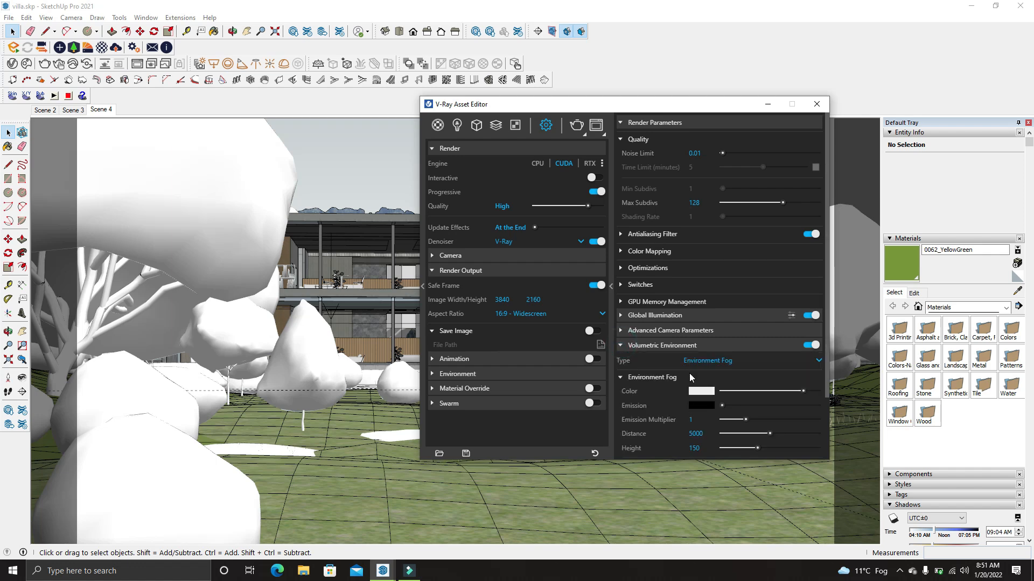
scroll(673, 344, "down", 2)
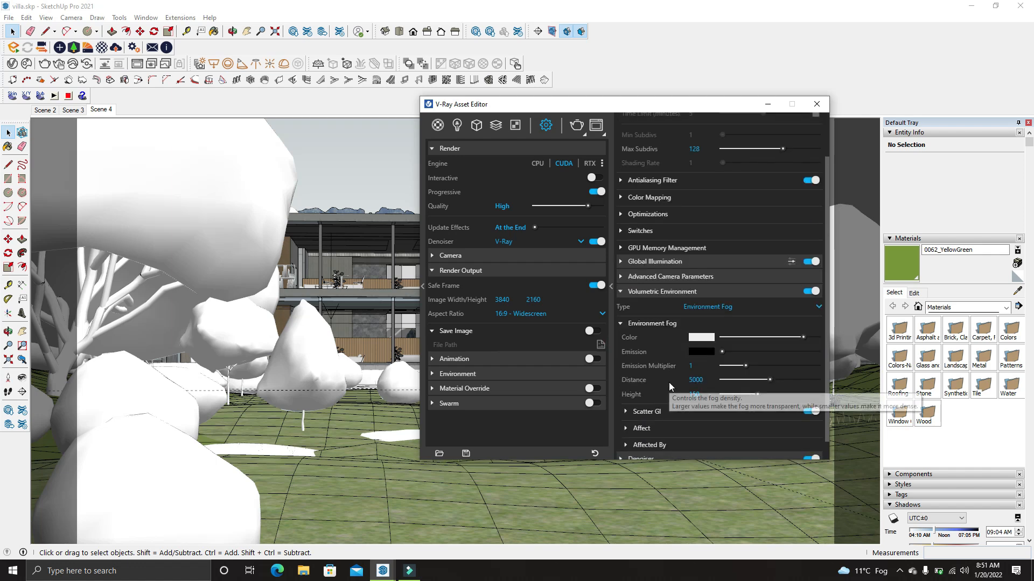
mouse_move(652, 306)
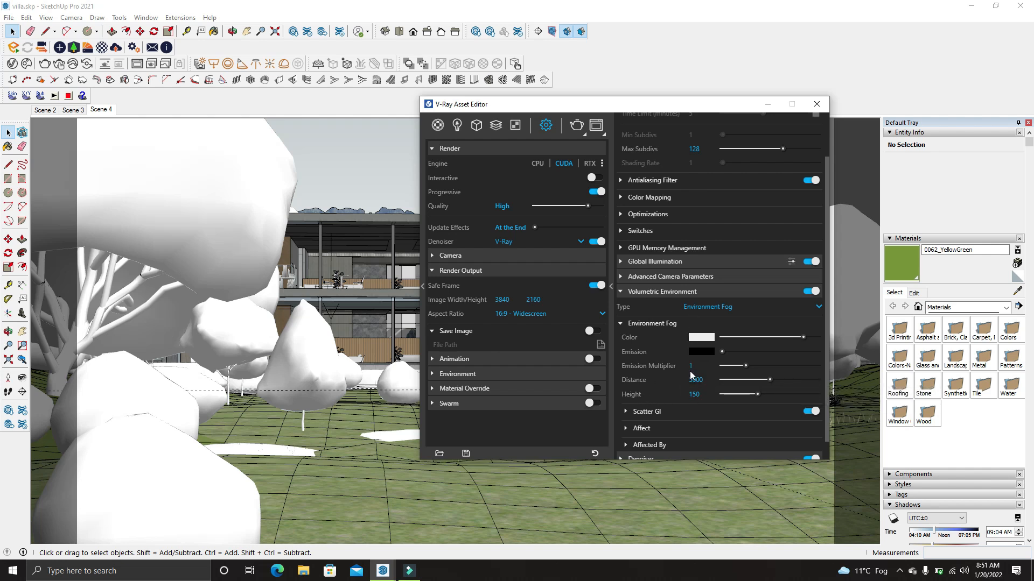
left_click(720, 308)
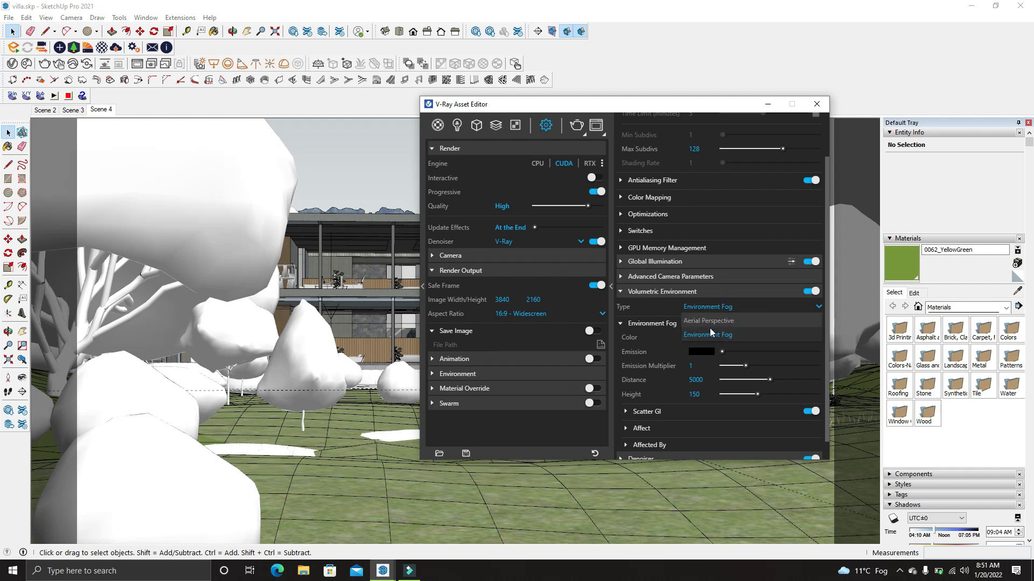
left_click(749, 330)
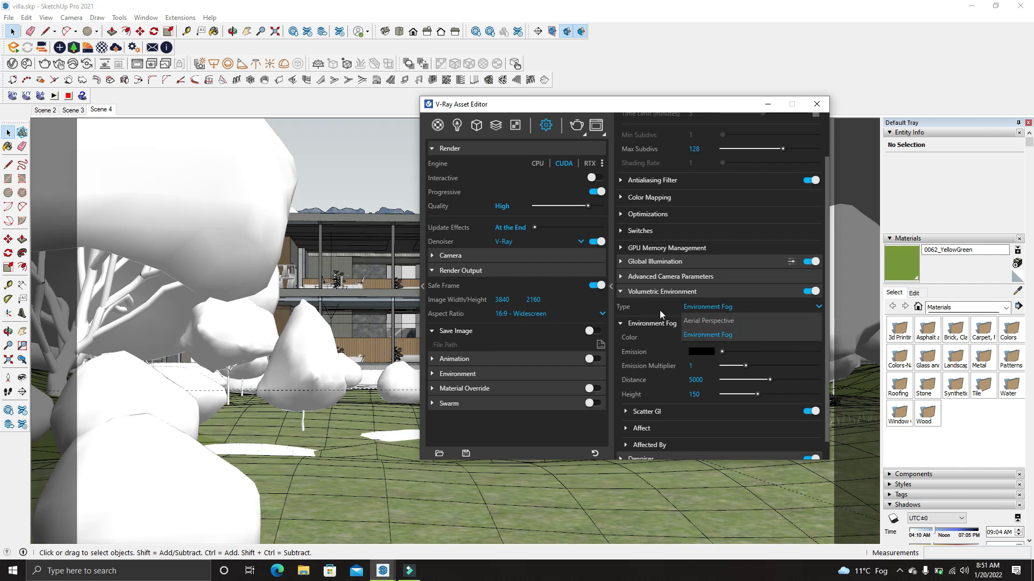
left_click(710, 307)
left_click(524, 350)
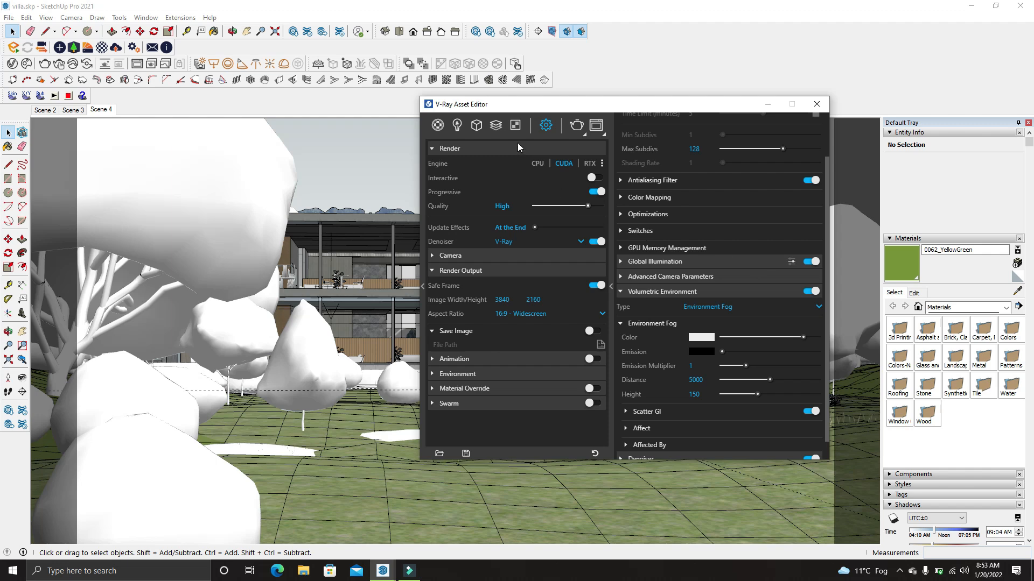
- Add the Light Mix render element and set its grouping to Group Instances
left_click(495, 126)
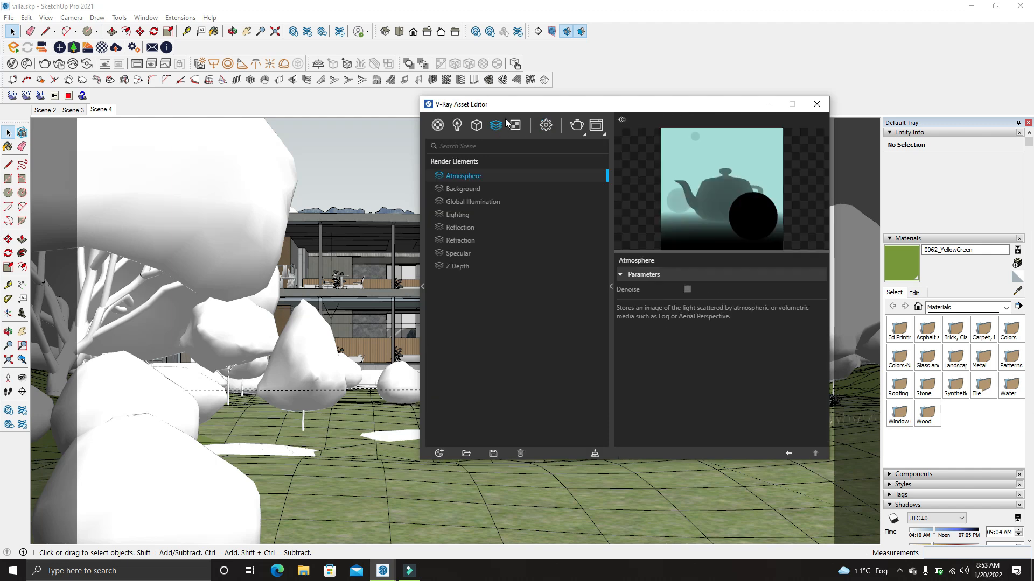
left_click(496, 128)
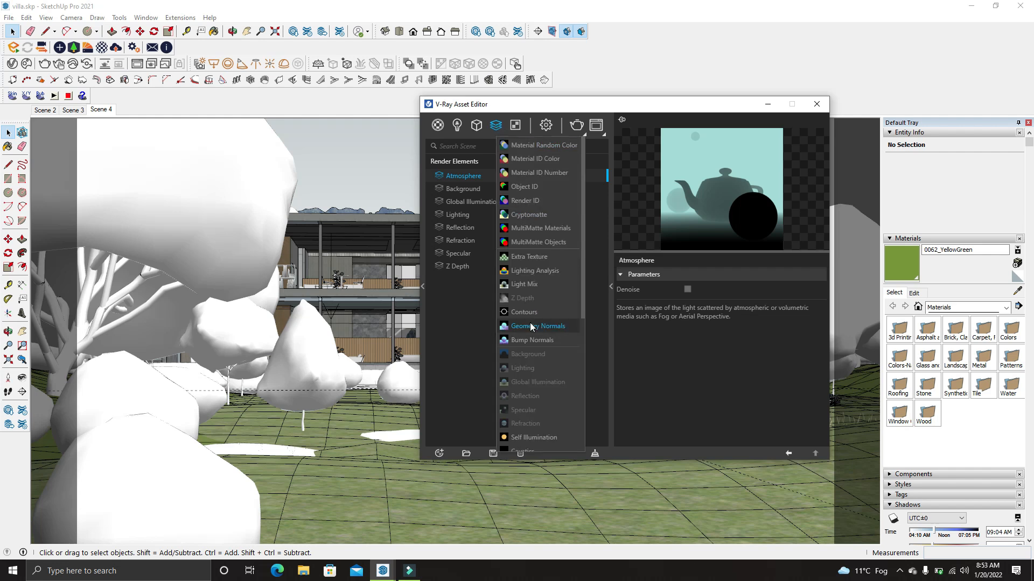
left_click(533, 286)
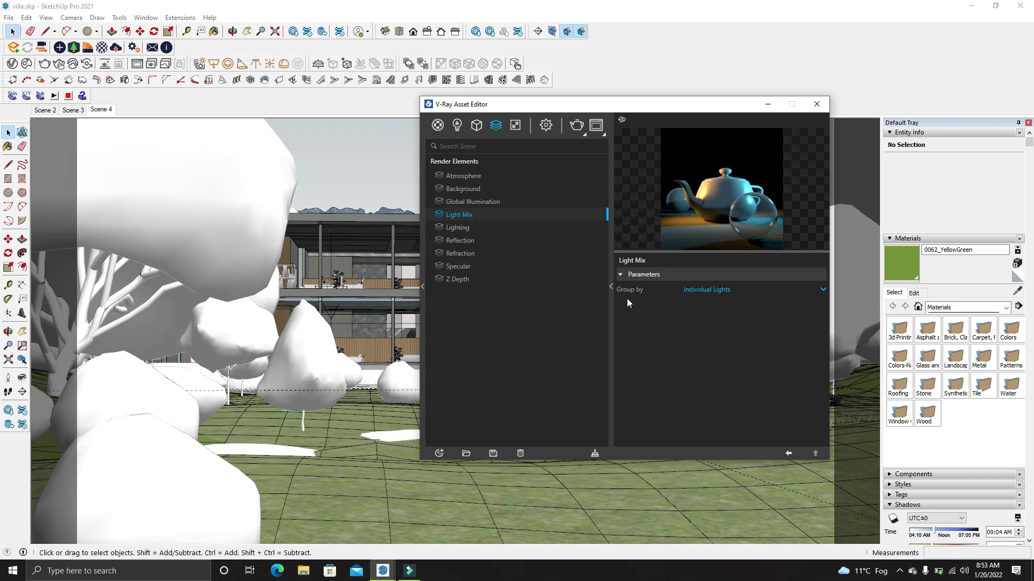
mouse_move(625, 288)
left_click(698, 292)
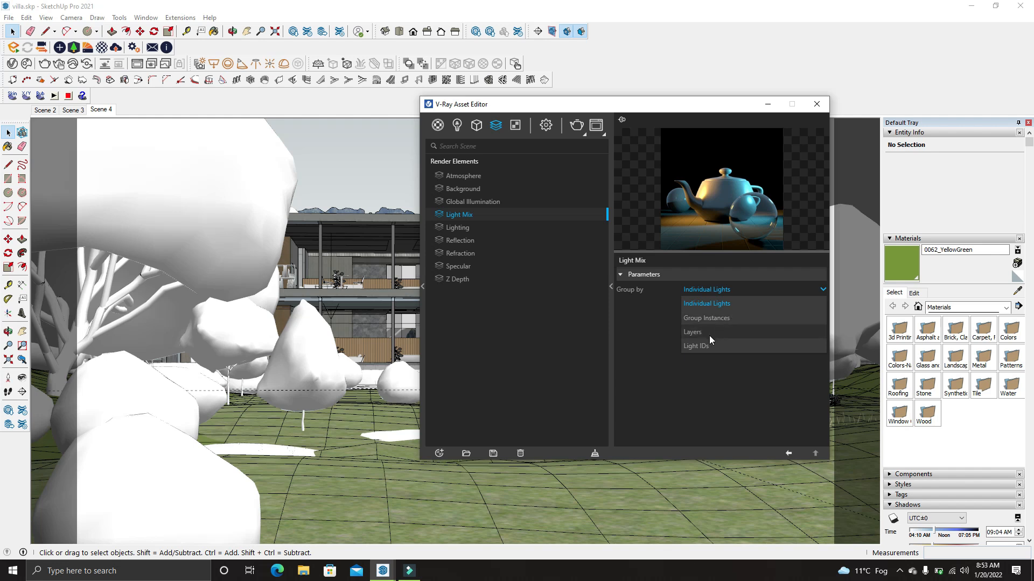
left_click(754, 386)
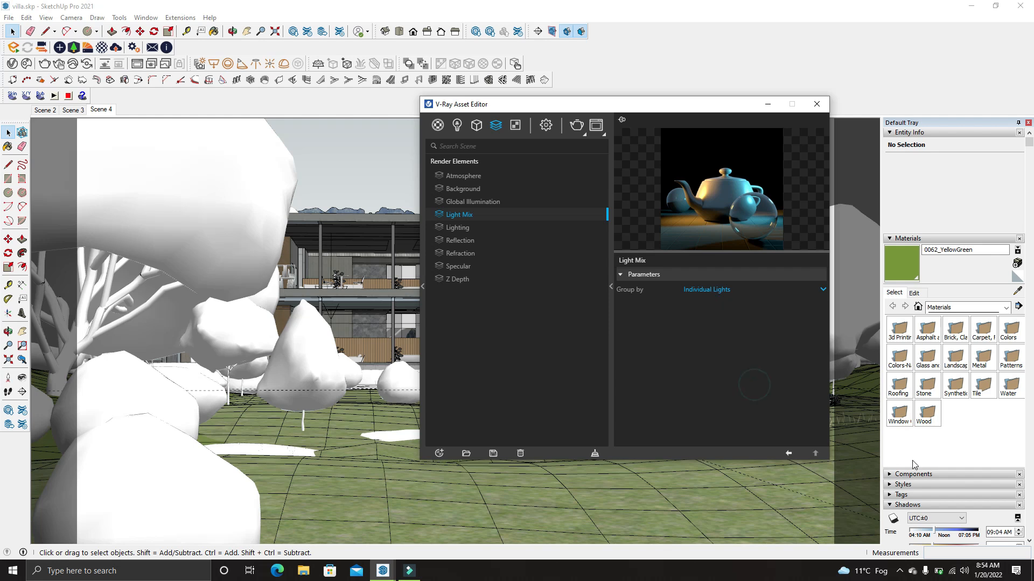
left_click(725, 293)
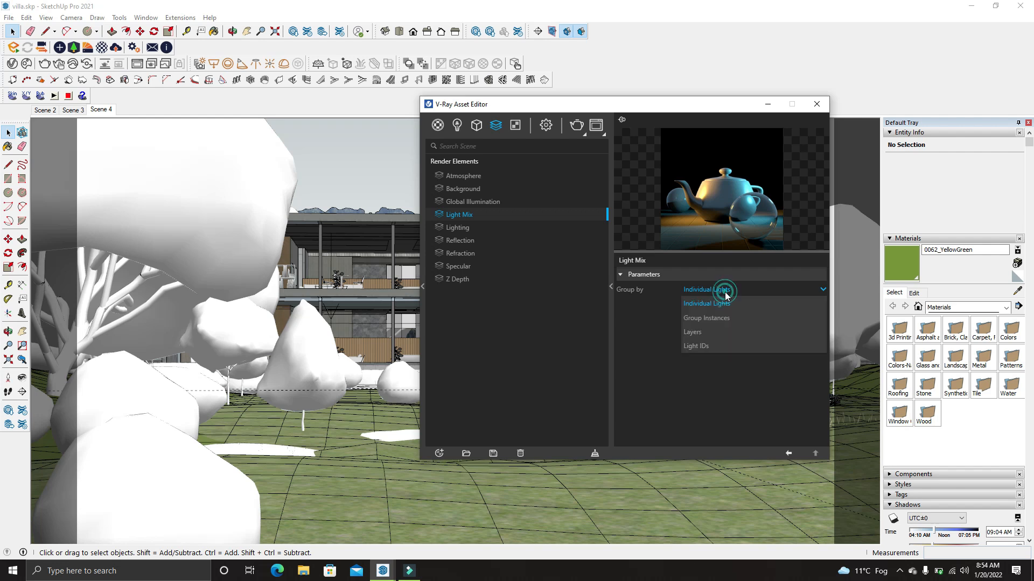
left_click(710, 318)
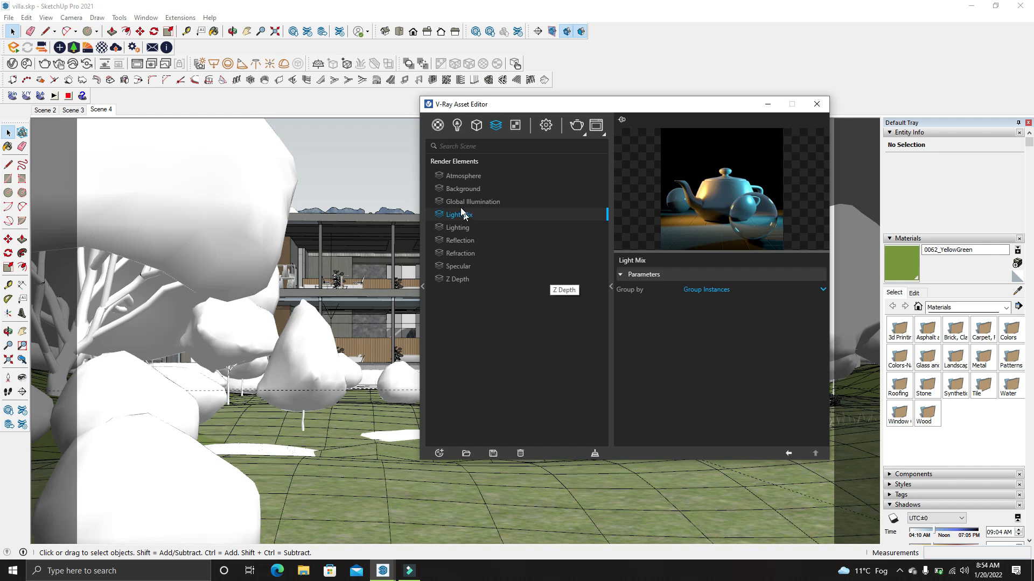
- Add the Cryptomatte, MultiMatte Materials and MultiMatte Objects render elements to the scene
right_click(495, 129)
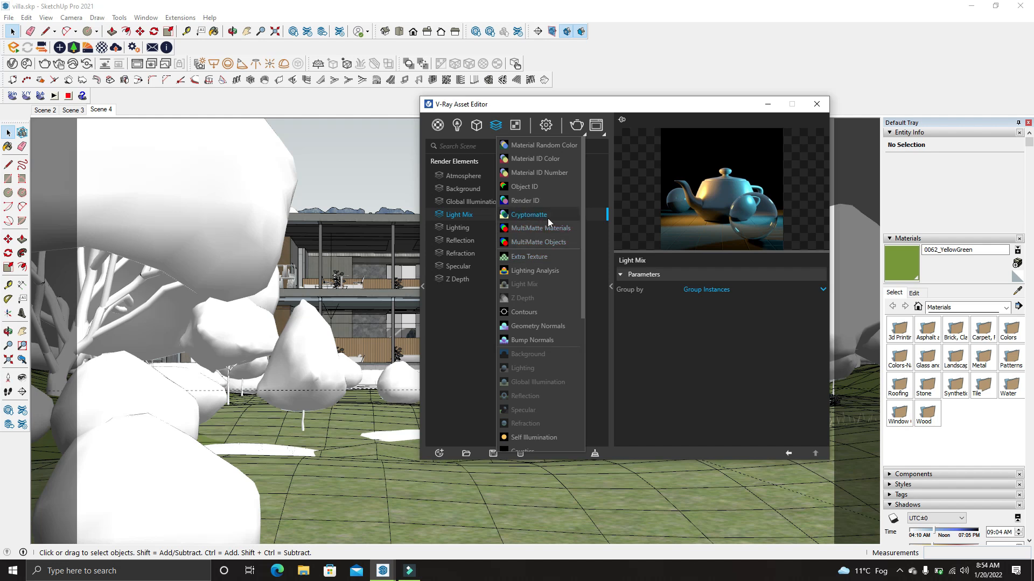
left_click(533, 215)
left_click(539, 228)
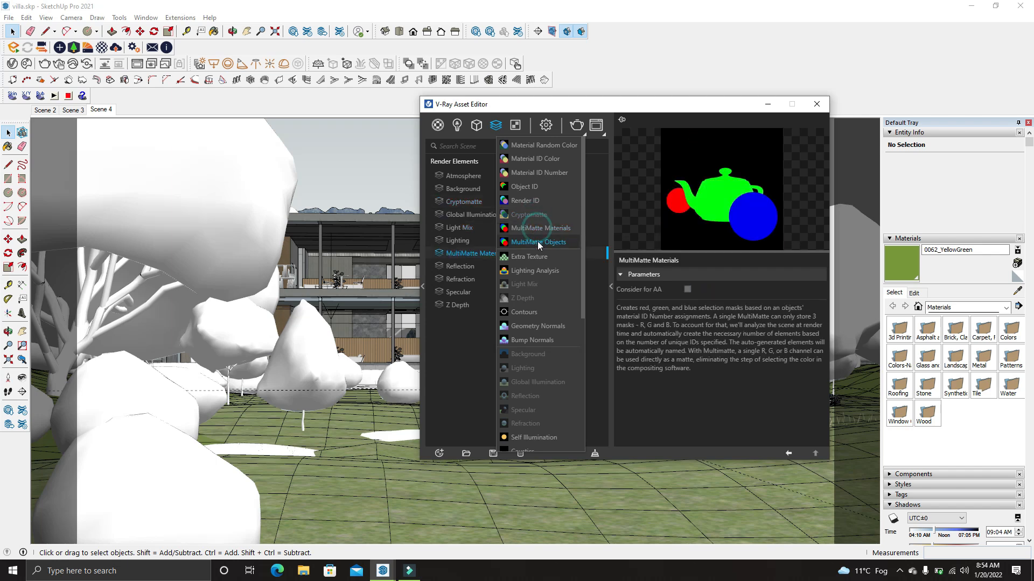
left_click(541, 242)
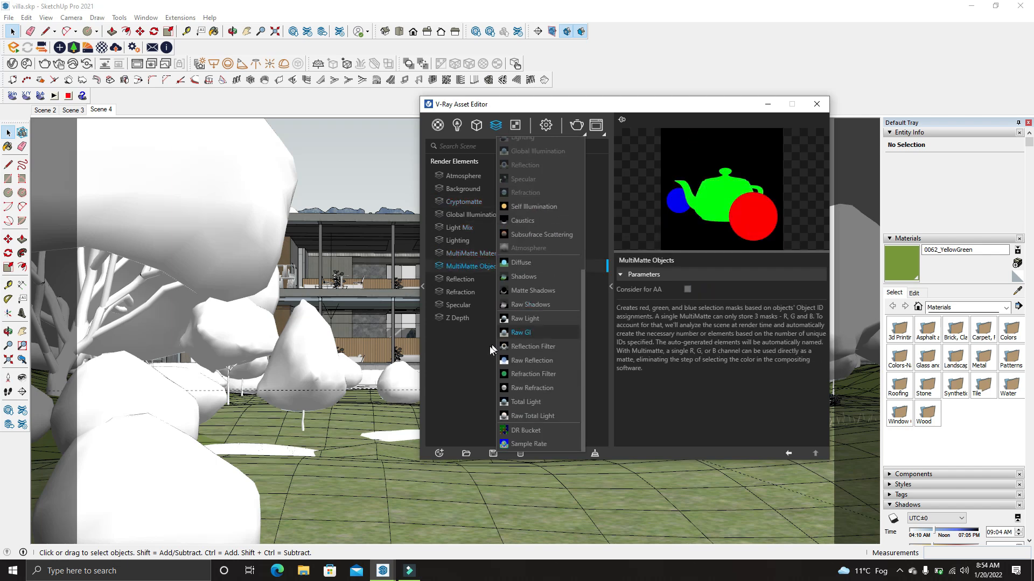
left_click(474, 360)
- Look through the added render elements, including Atmosphere, Background, Light Mix, Lighting, Reflection and Z Depth
left_click(473, 176)
left_click(467, 190)
left_click(466, 228)
left_click(458, 241)
left_click(460, 279)
left_click(457, 318)
- Enable denoising for the Atmosphere render element and set the Cryptomatte ID type to Material Name
left_click(478, 176)
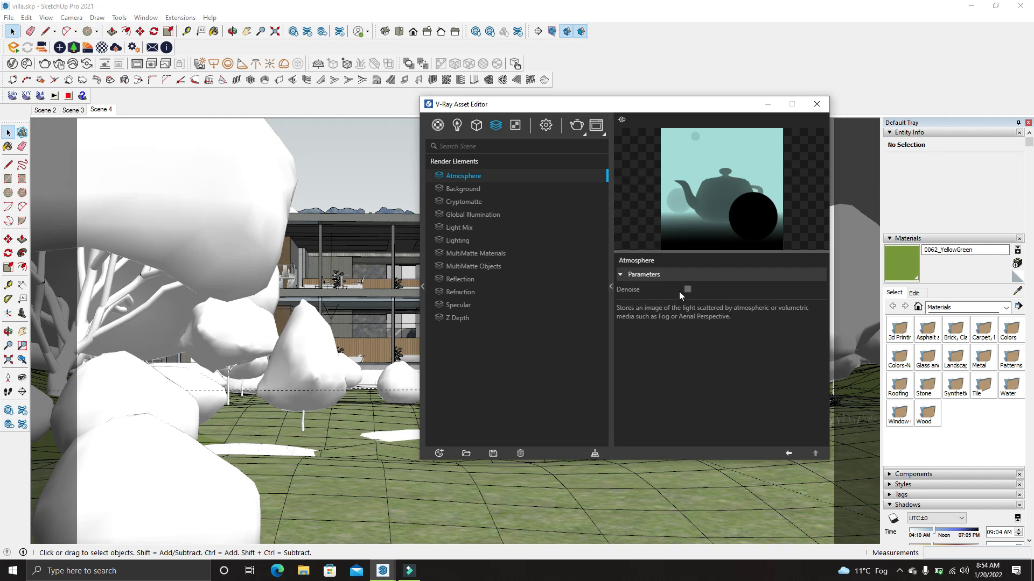
left_click(473, 189)
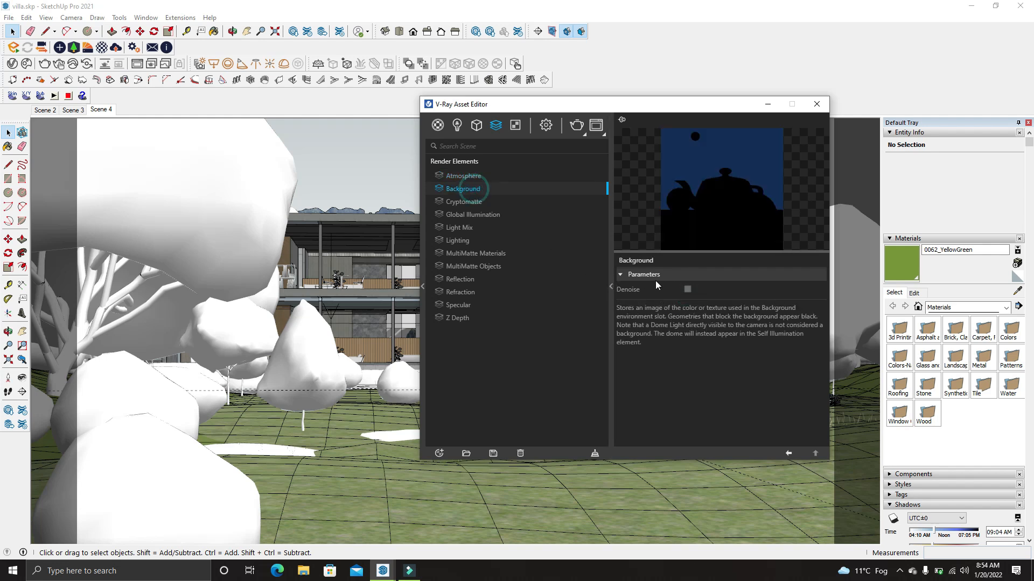
left_click(483, 202)
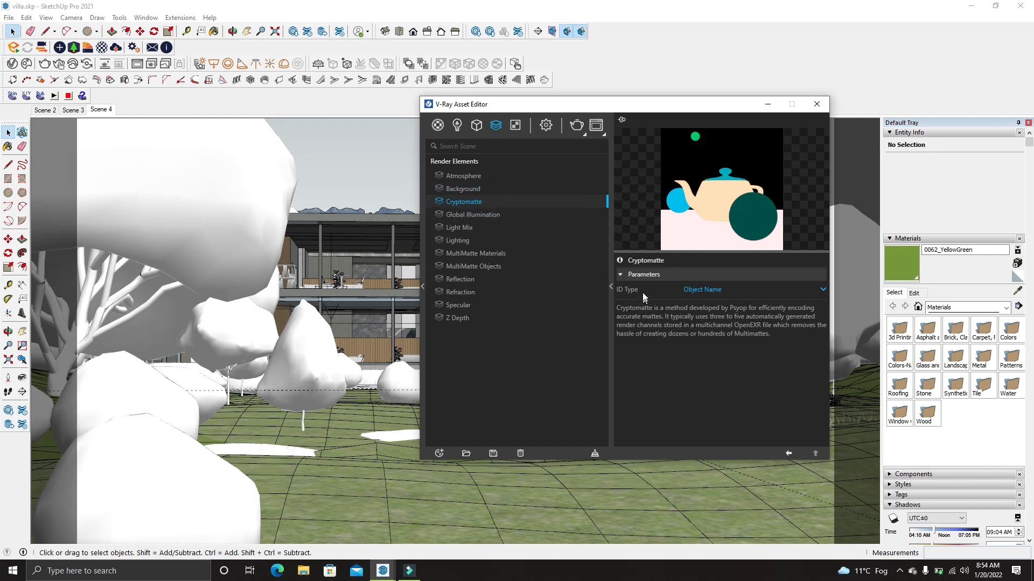
left_click(711, 291)
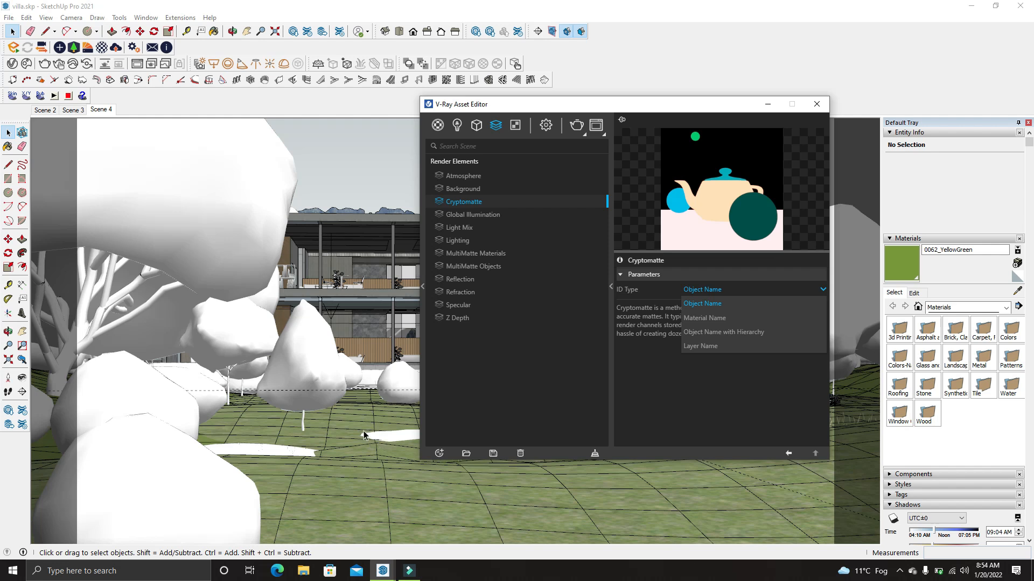
left_click(733, 319)
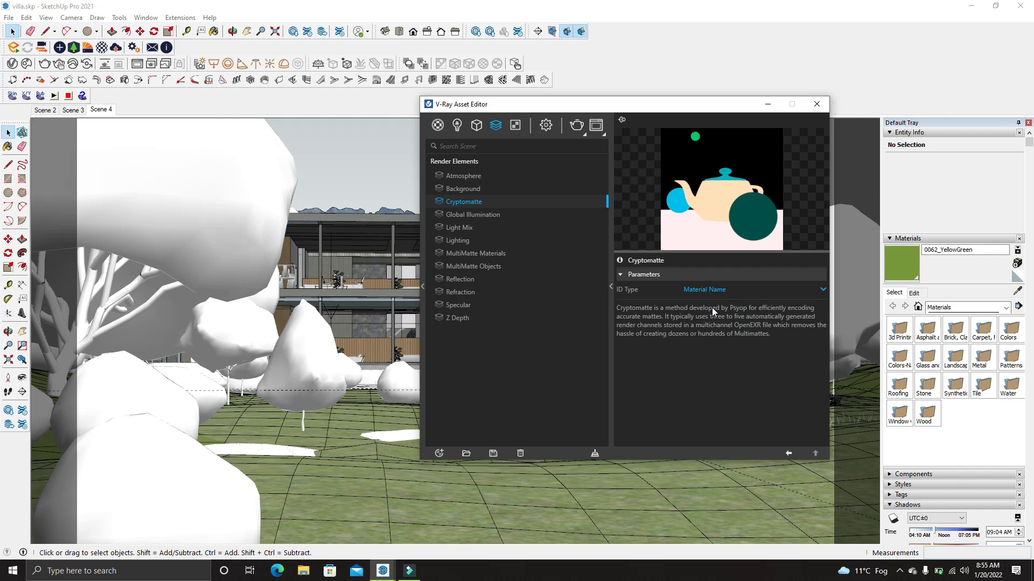
- Enable denoising for the Reflection, Refraction and Specular render elements and check the parameters of the remaining elements
left_click(496, 216)
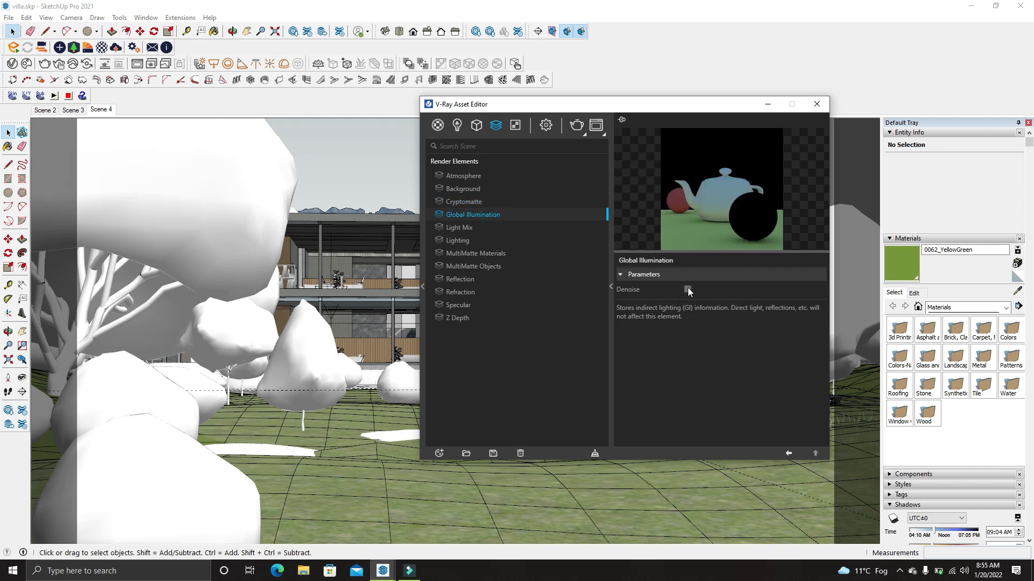
left_click(462, 230)
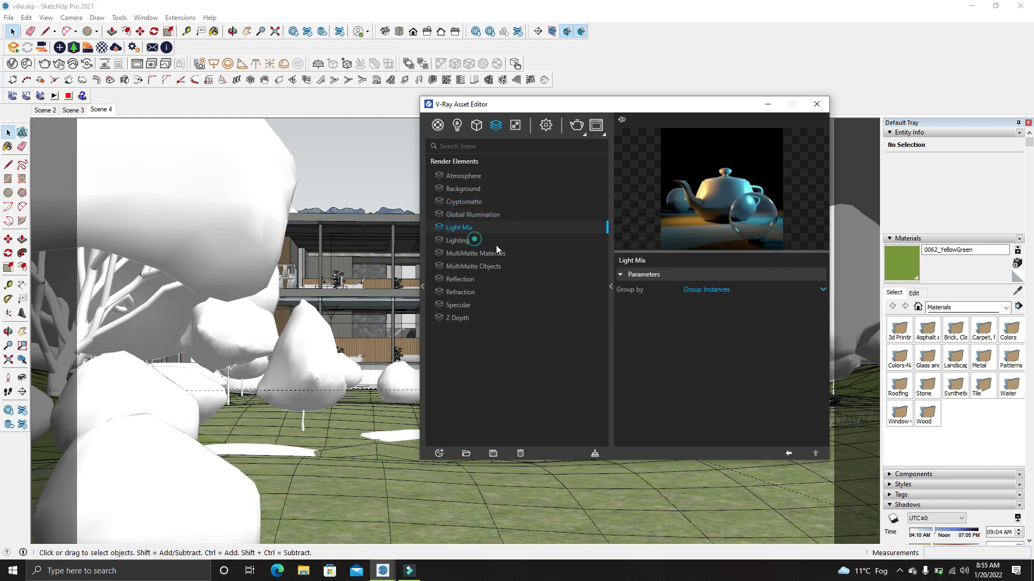
left_click(472, 240)
left_click(485, 252)
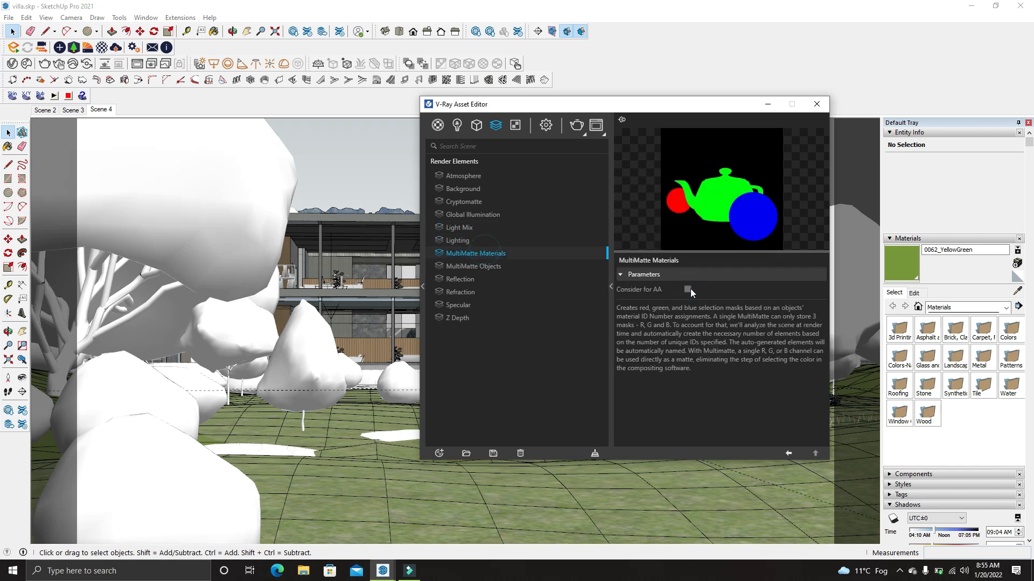
left_click(464, 280)
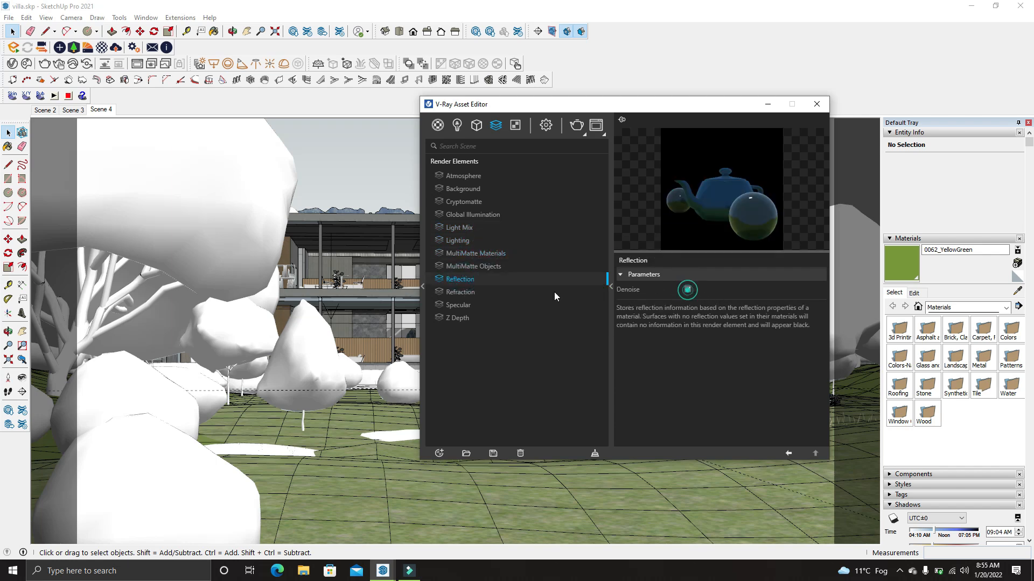
left_click(490, 292)
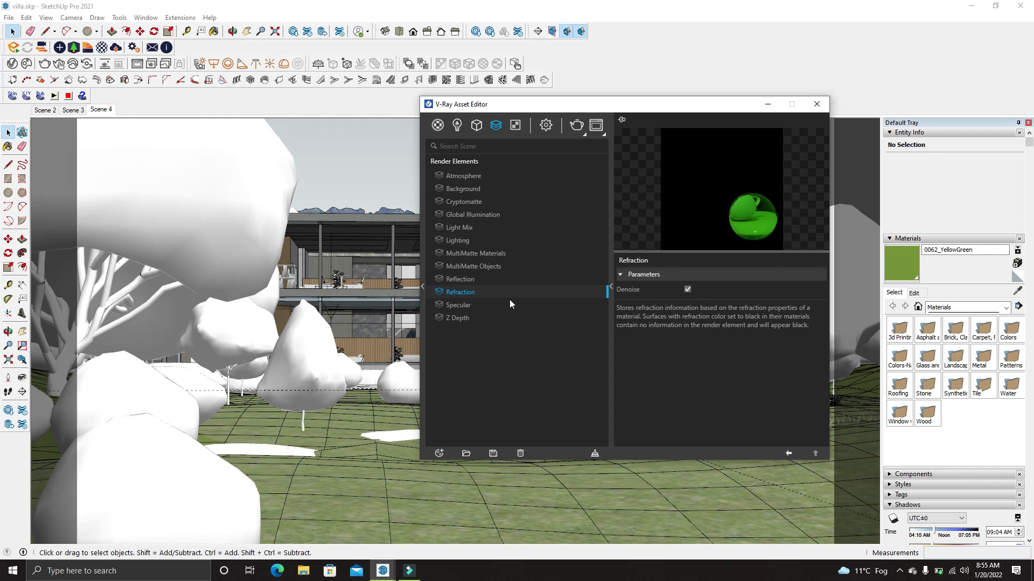
left_click(474, 305)
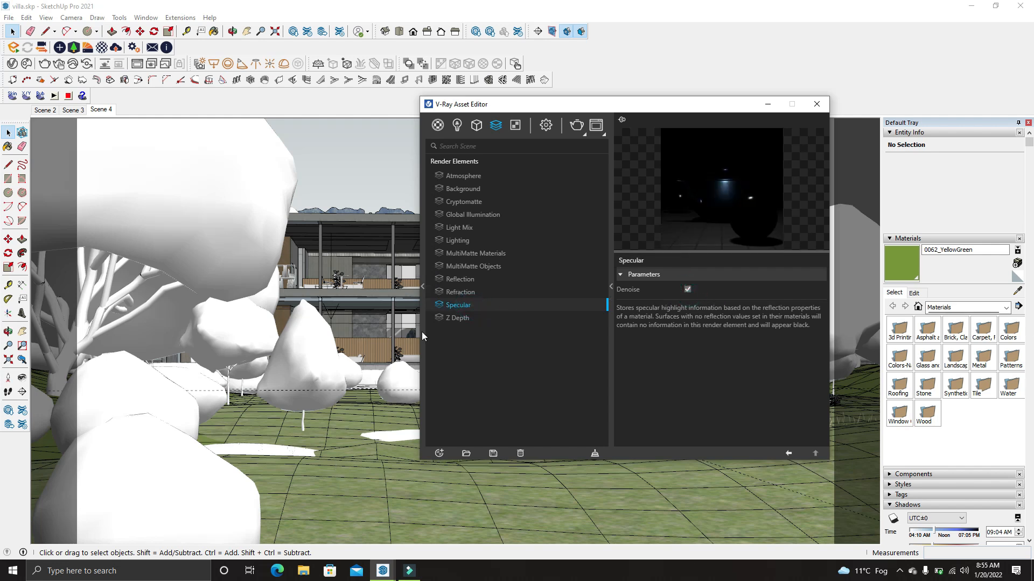
left_click(452, 322)
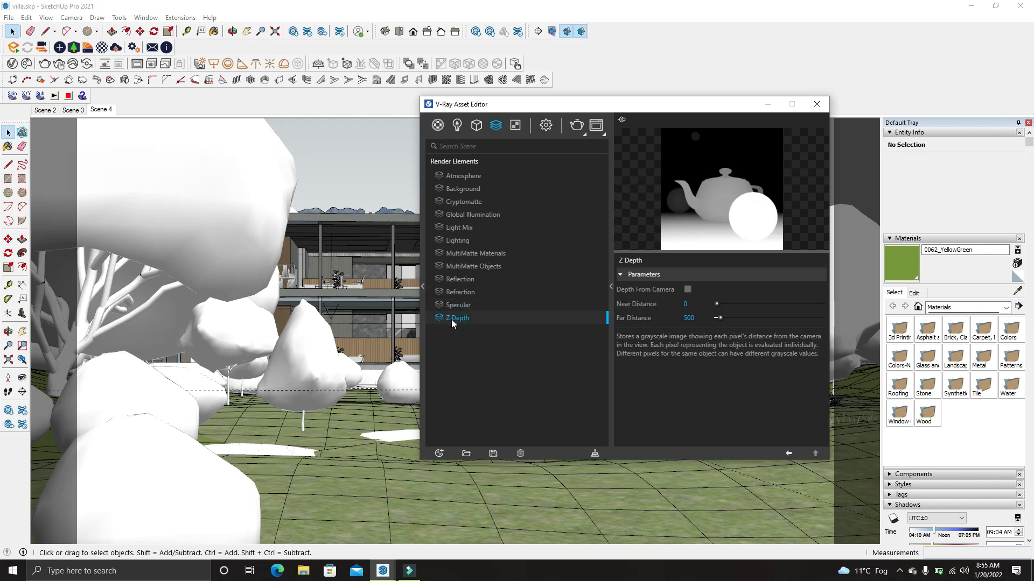
left_click(471, 182)
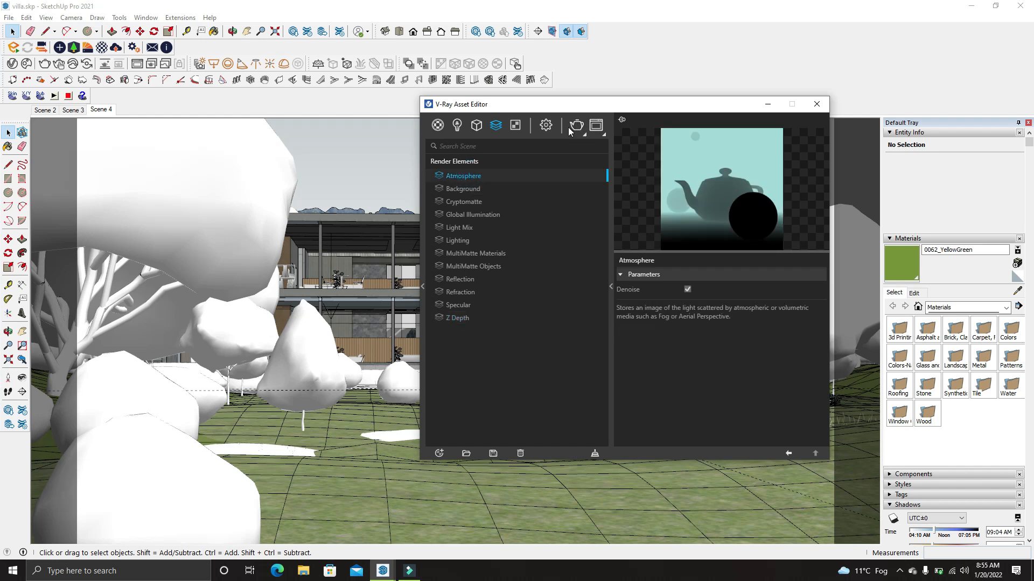
- Open the V-Ray Frame Buffer with the finished render, reveal its layer list and maximize the window
left_click(595, 125)
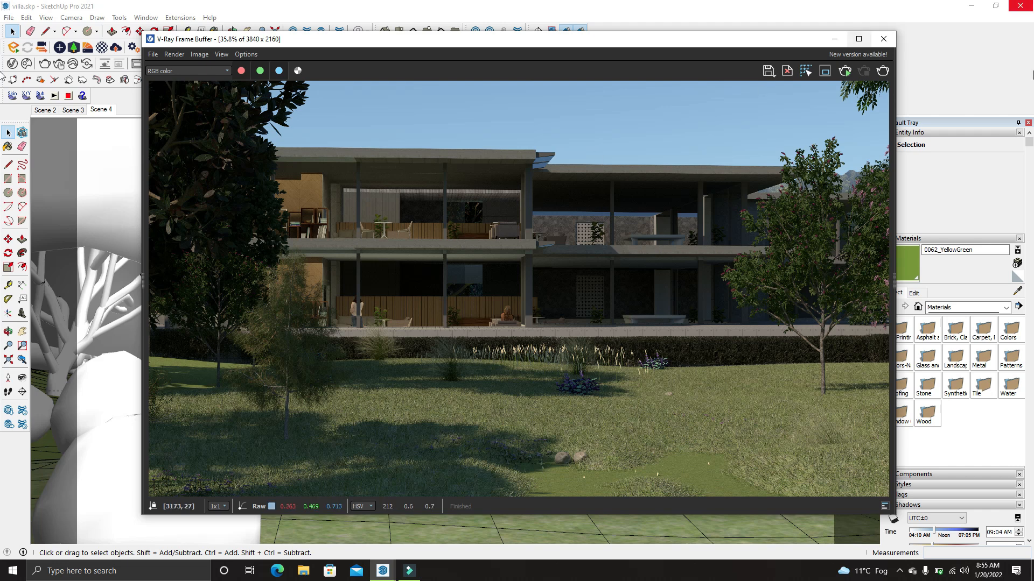
left_click(895, 278)
left_click_drag(927, 37, 831, 44)
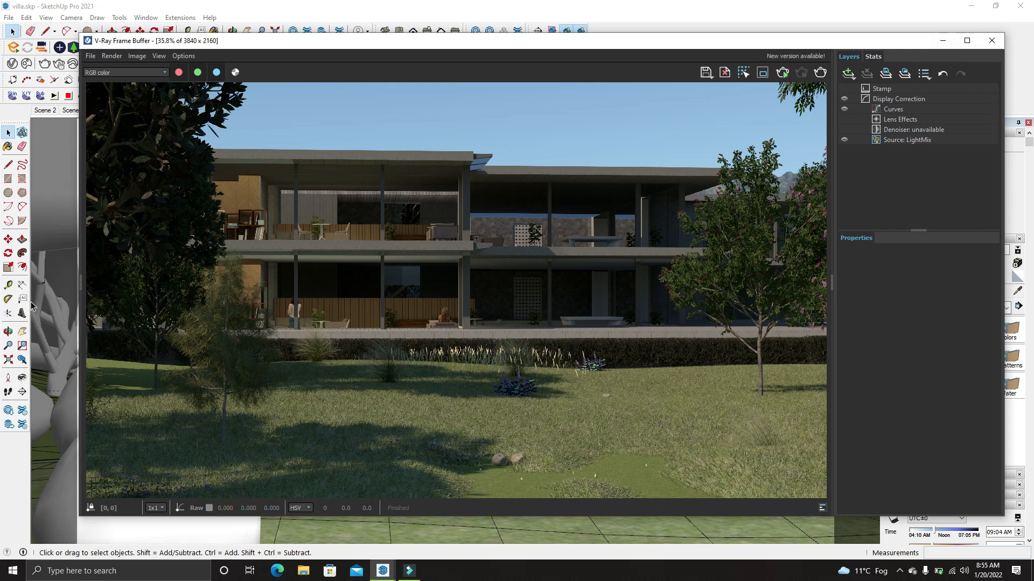
left_click(966, 40)
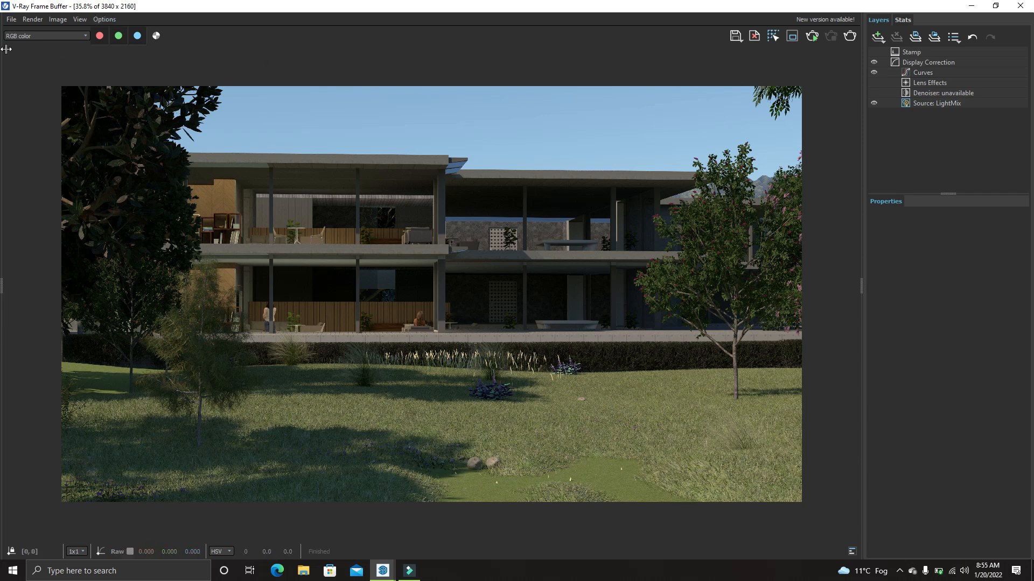
- Inspect the Alpha, Reflection, Atmosphere, Diffuse and Refraction channels of the render and return to the RGB color channel
left_click(54, 35)
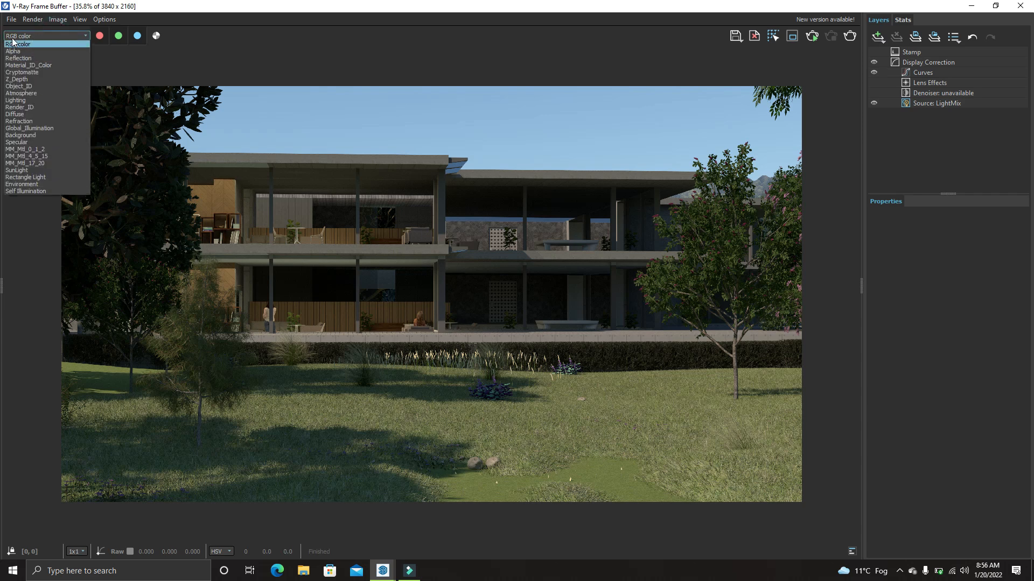
left_click(21, 50)
left_click(23, 37)
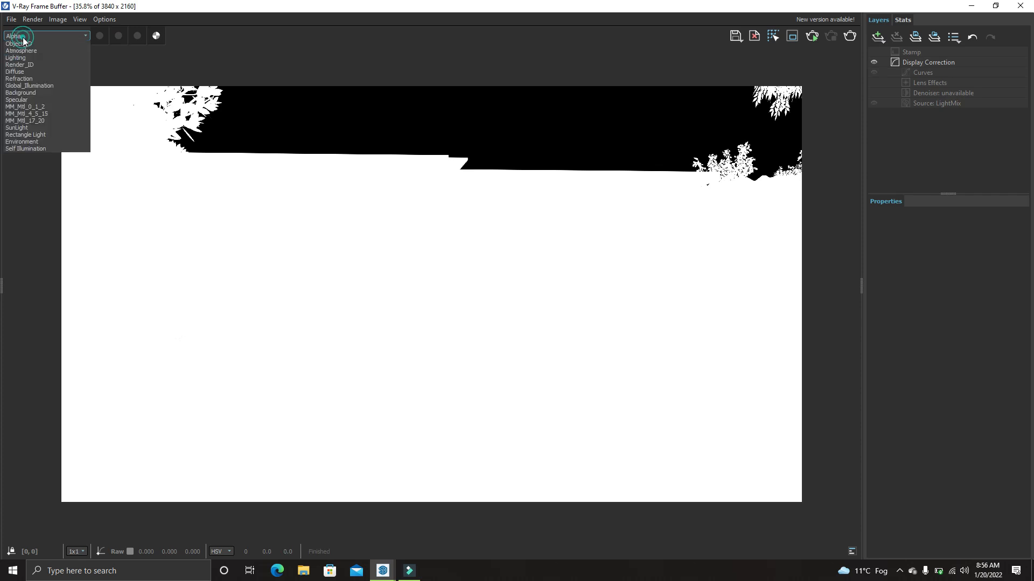
left_click(24, 59)
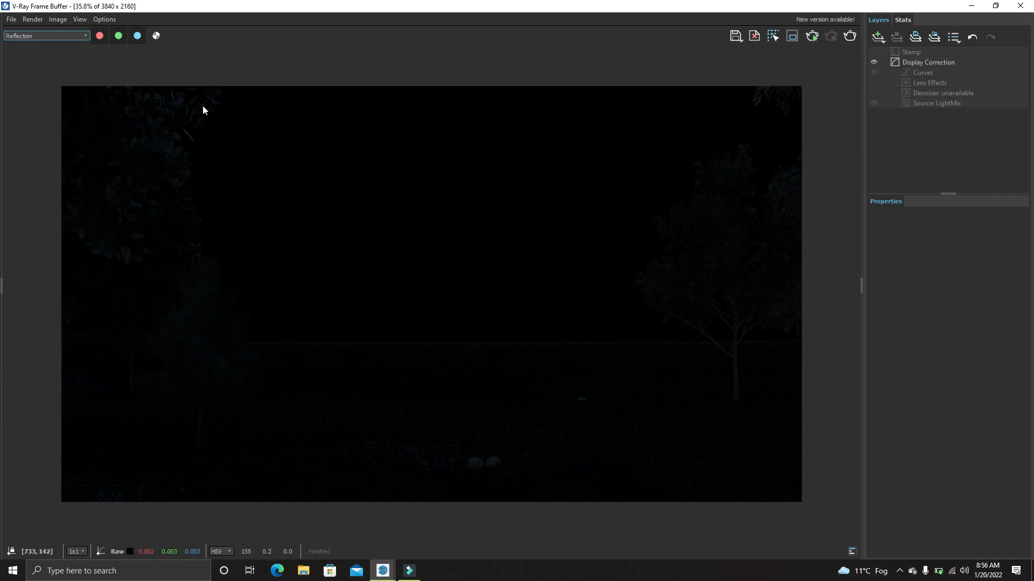
left_click(54, 37)
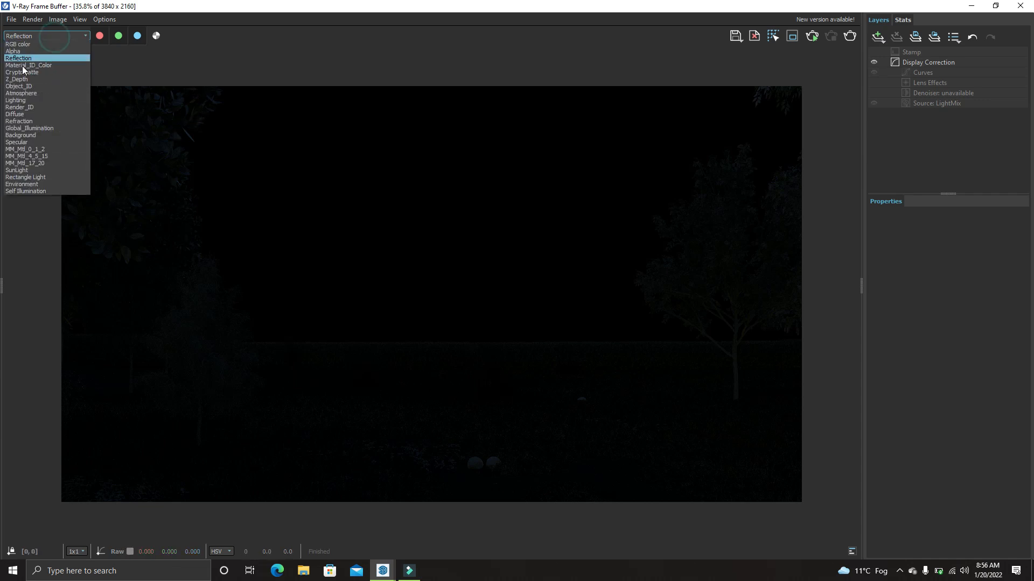
left_click(21, 58)
left_click(33, 38)
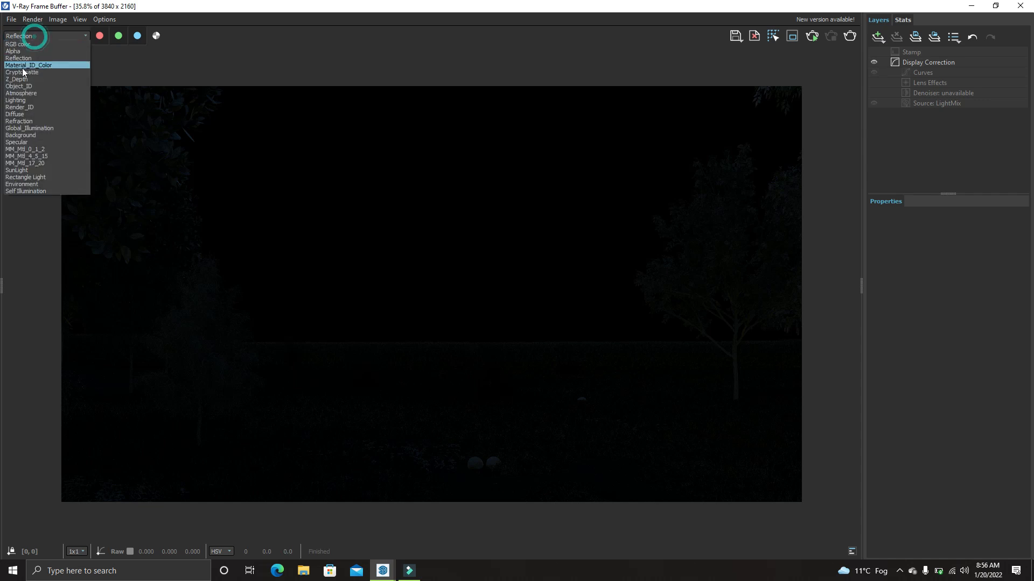
left_click(23, 93)
left_click(42, 35)
left_click(18, 114)
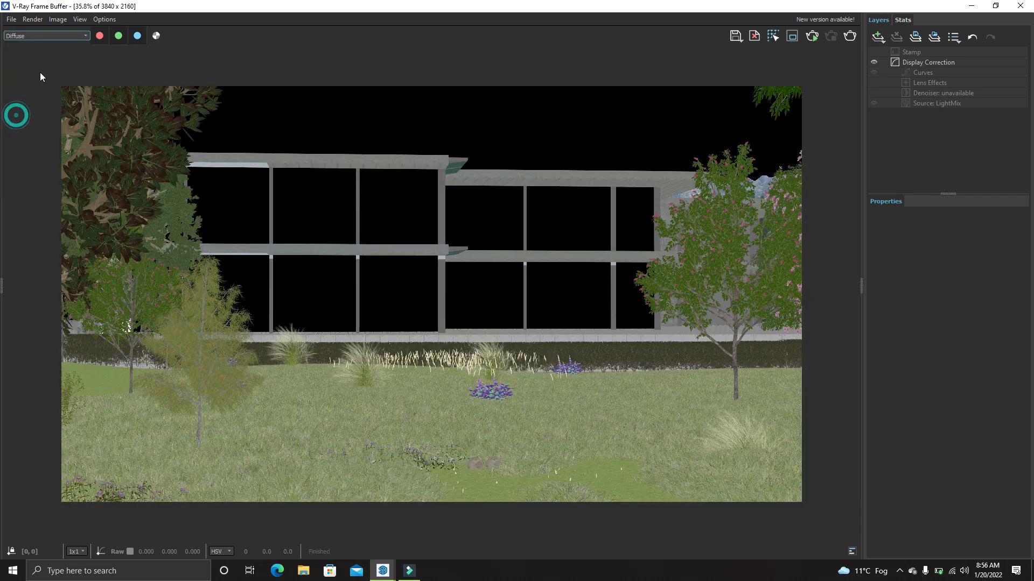
left_click(47, 34)
left_click(31, 123)
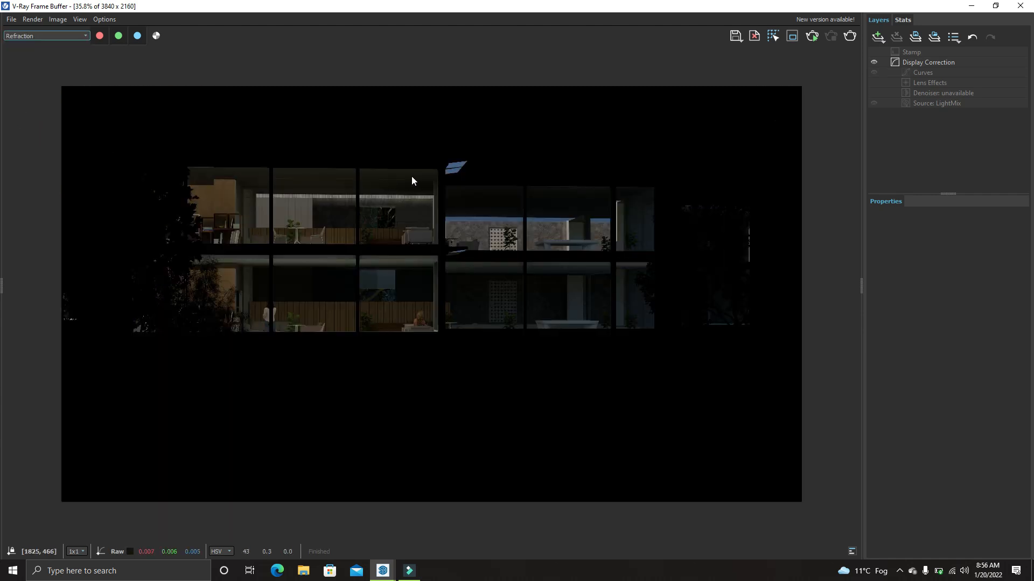
left_click(60, 35)
left_click(28, 45)
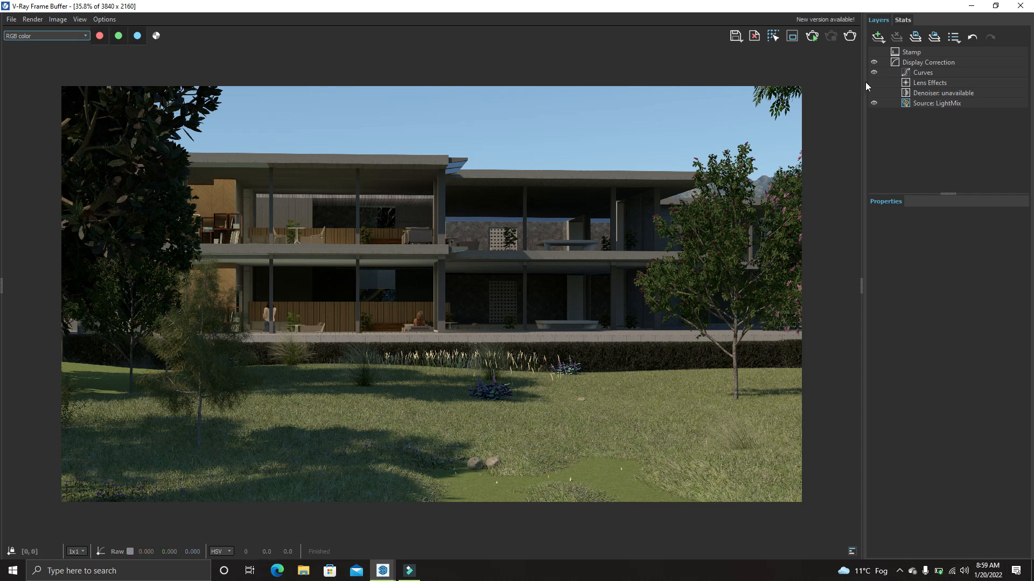
- Add a Hue / Saturation correction layer, test a strong hue shift on the whole image and reset Hue to 0
left_click(880, 37)
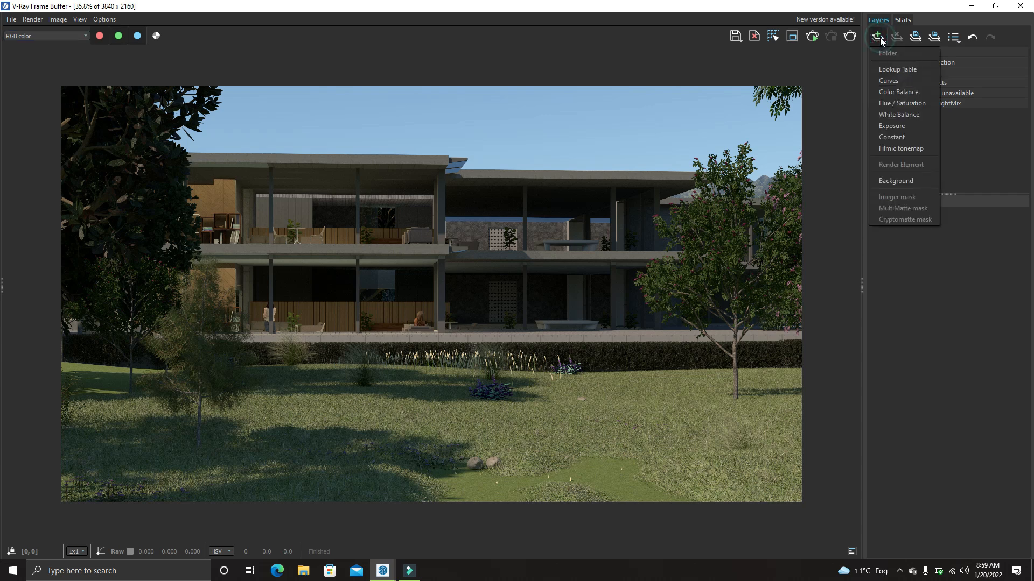
left_click(910, 105)
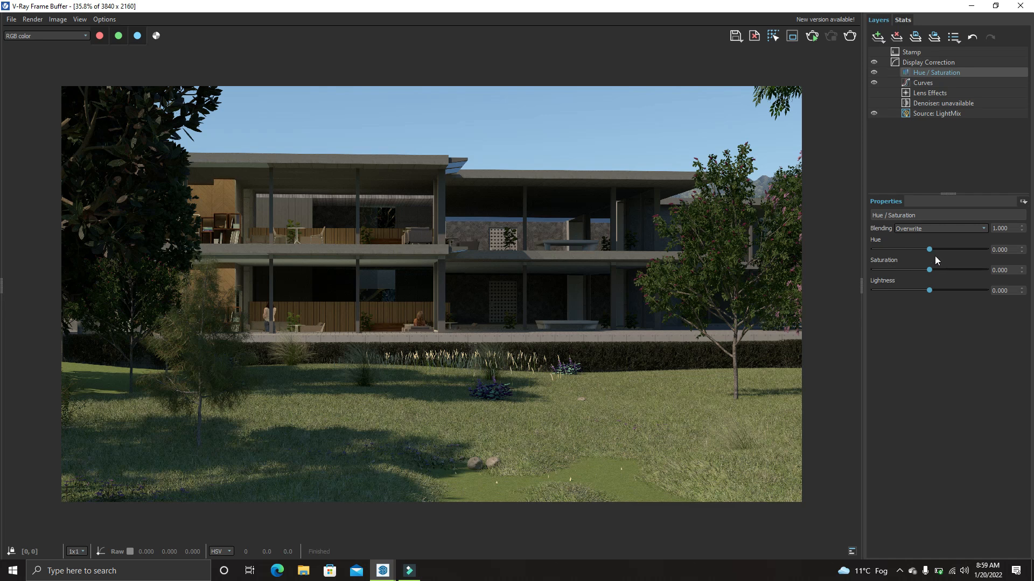
mouse_move(938, 253)
left_mouse_down()
mouse_move(987, 253)
mouse_move(926, 251)
mouse_move(946, 251)
left_mouse_up()
double_click(1011, 249)
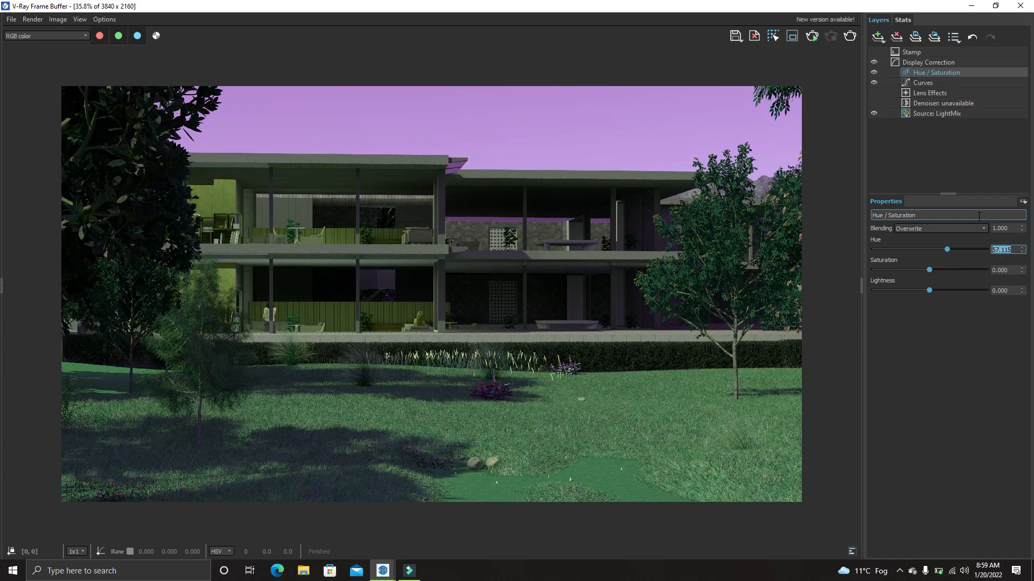
type("0")
key("Return")
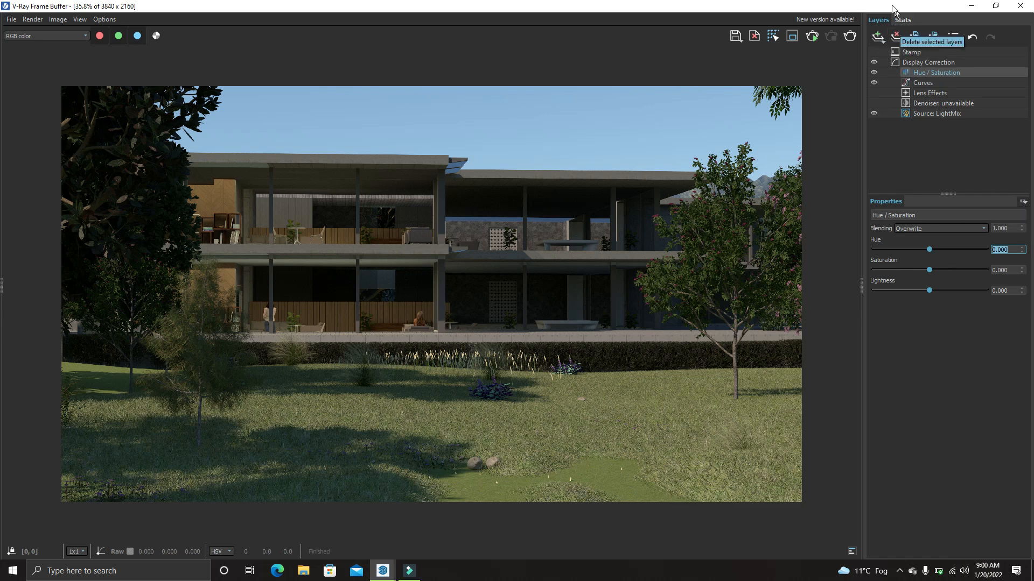
- Add an integer mask to the Hue / Saturation layer
left_click(879, 38)
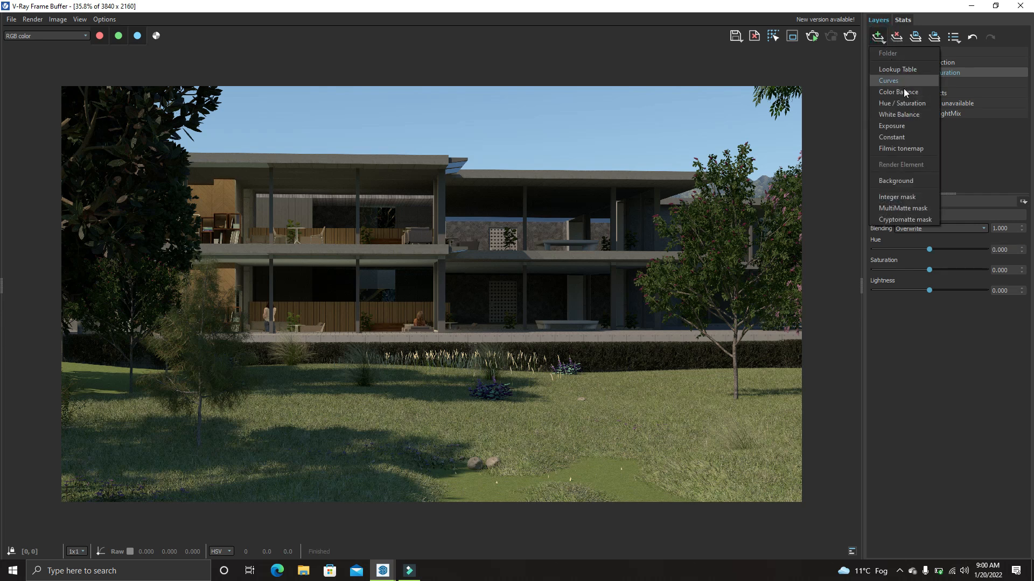
left_click(961, 168)
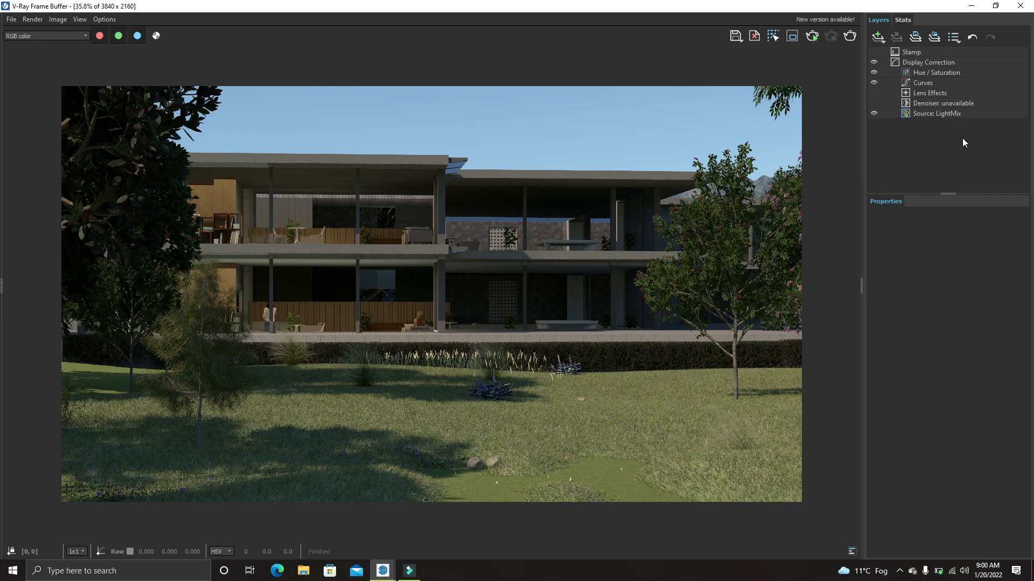
left_click(942, 73)
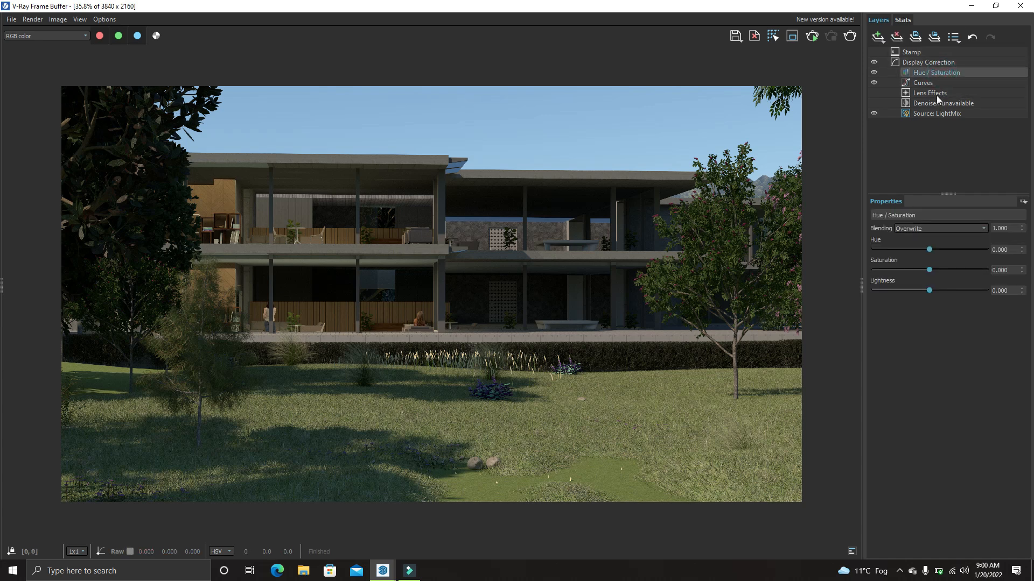
left_click(1023, 202)
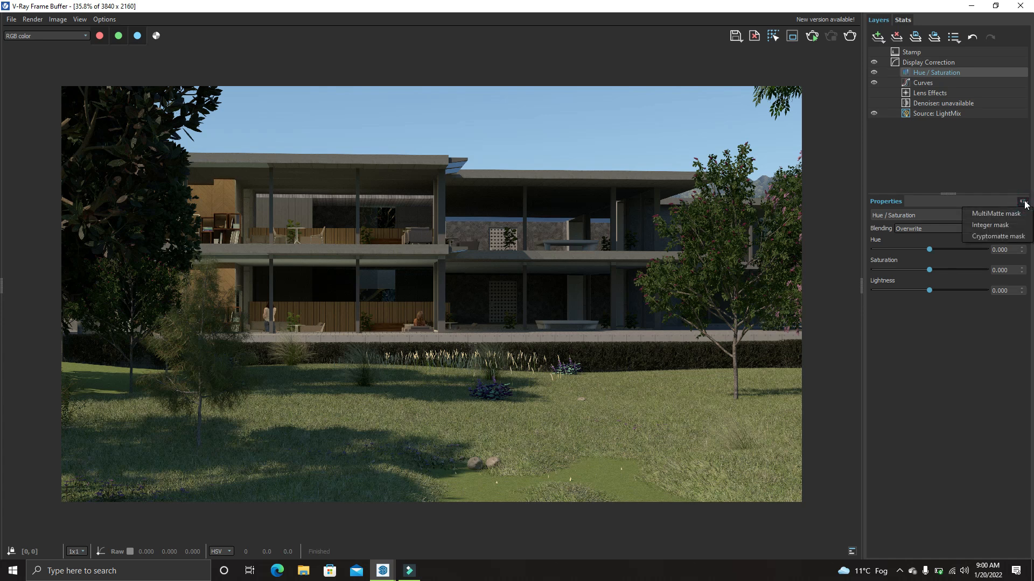
left_click(1006, 225)
left_click(920, 217)
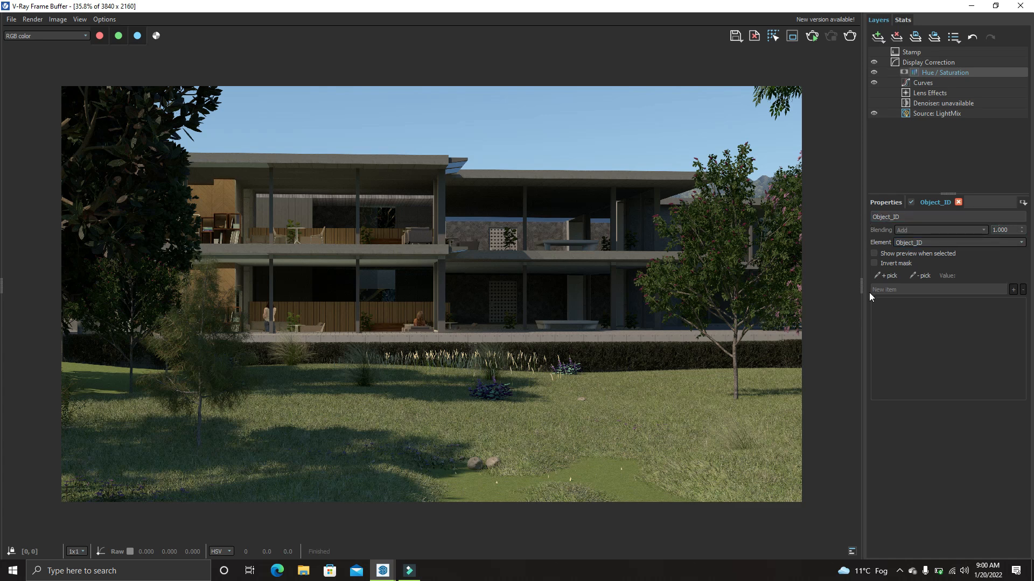
- Test different saturation values on the Hue / Saturation layer and reset Saturation to 0
left_click(897, 202)
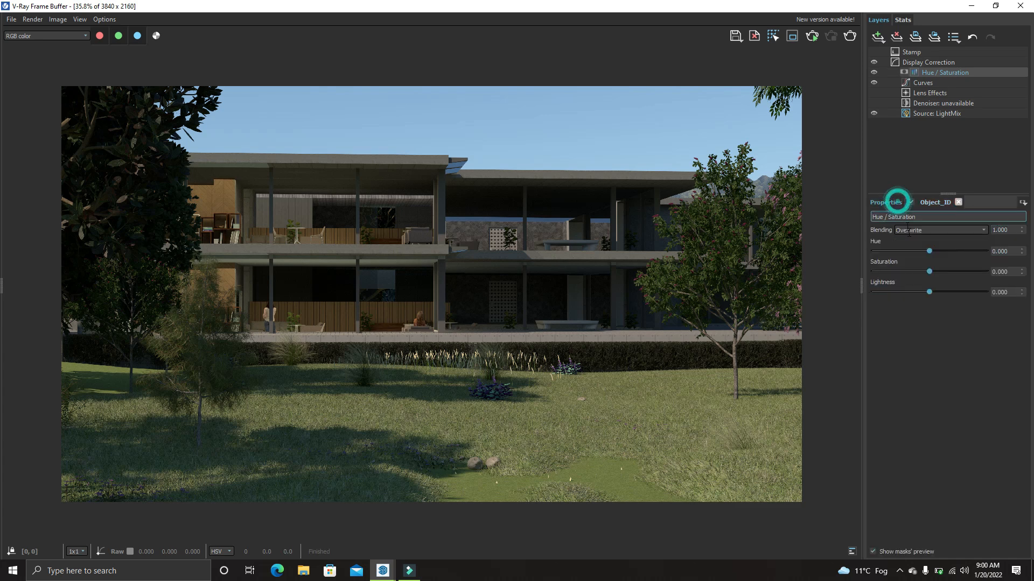
left_click_drag(931, 271, 924, 291)
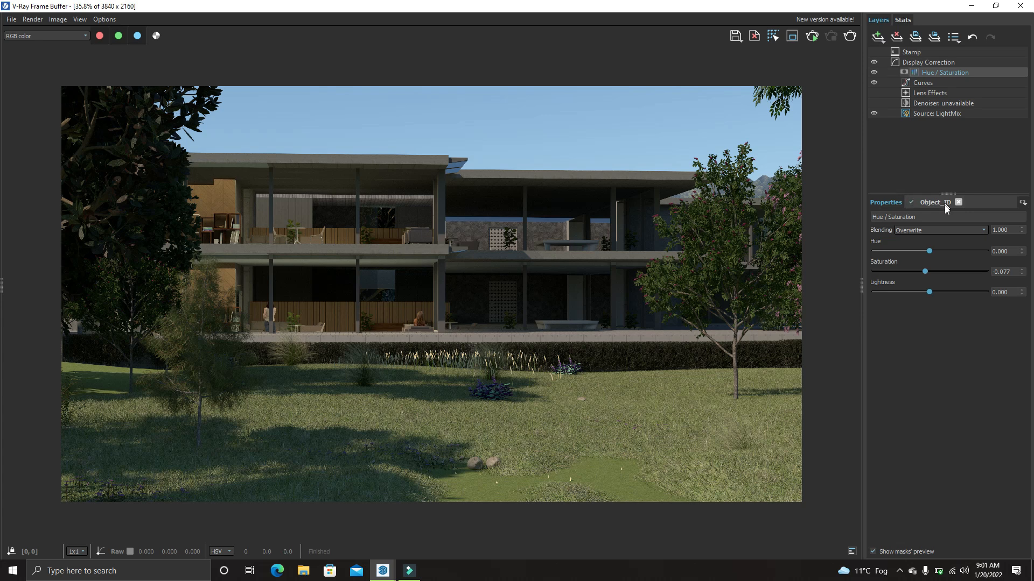
left_click(923, 273)
left_click_drag(923, 272, 988, 277)
double_click(1007, 273)
type("0")
key("Return")
- Preview the Object_ID mask briefly and try to pick the lawn in the image as its masked item
left_click(936, 203)
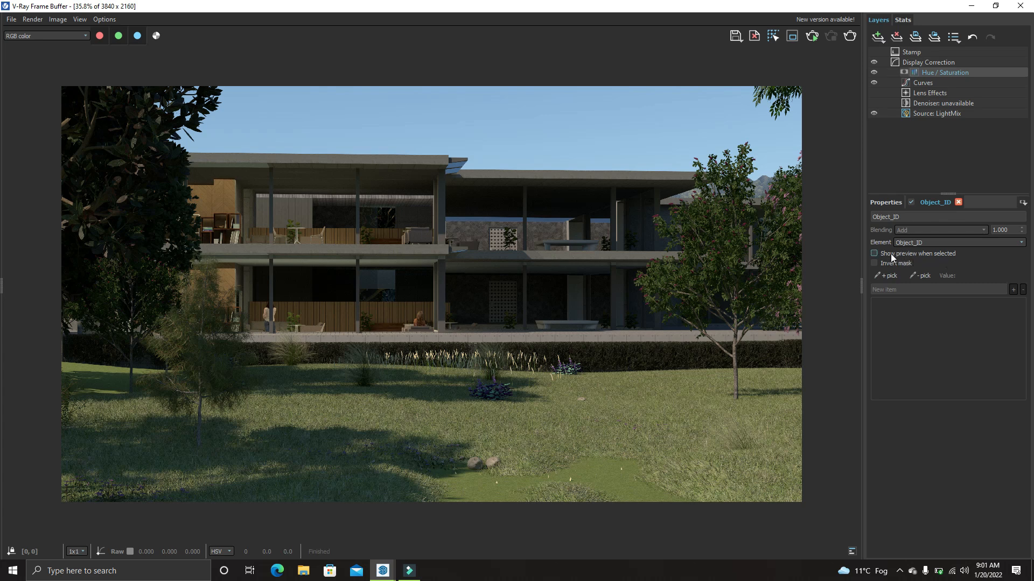
left_click(874, 254)
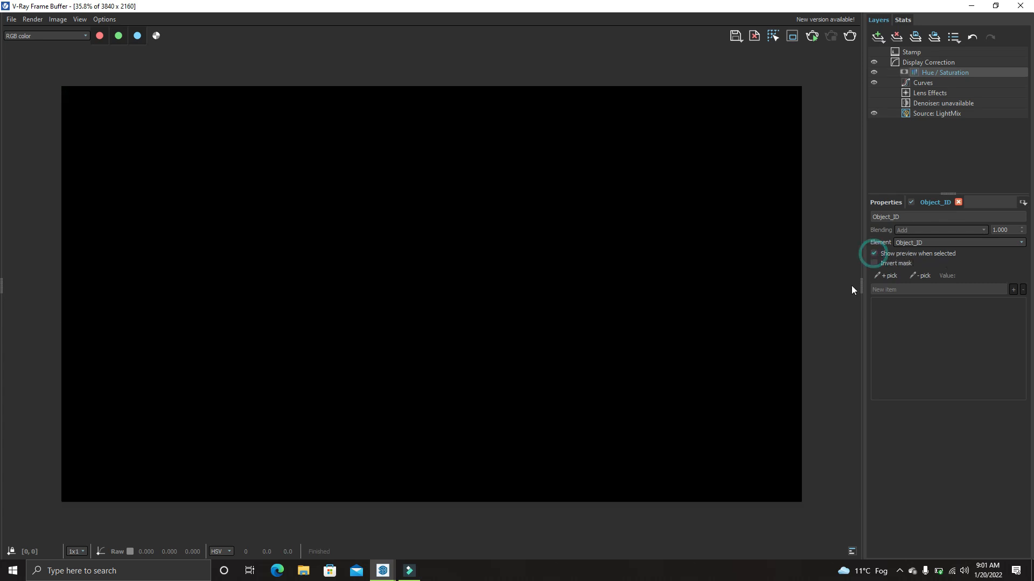
left_click(874, 254)
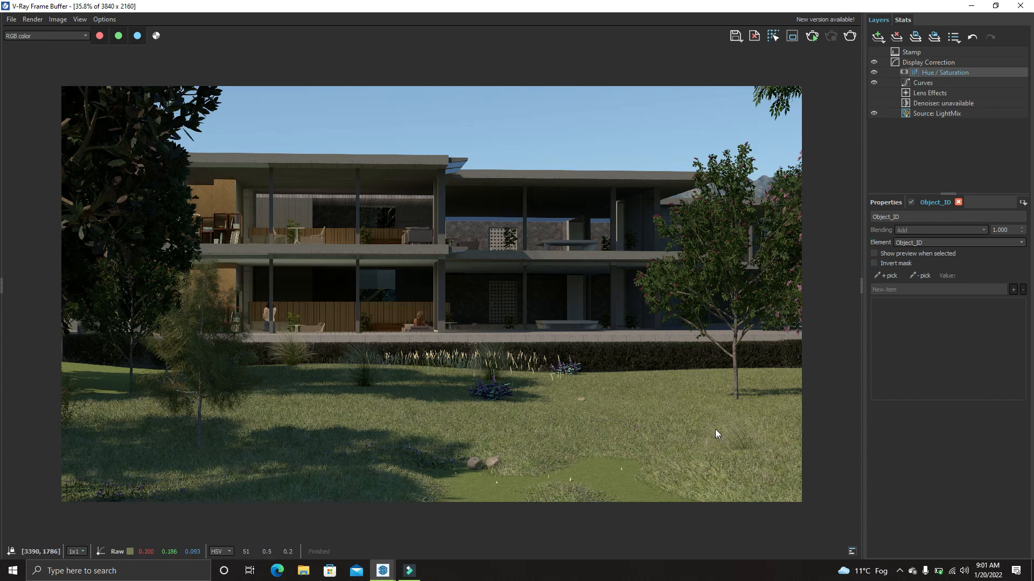
left_click(883, 275)
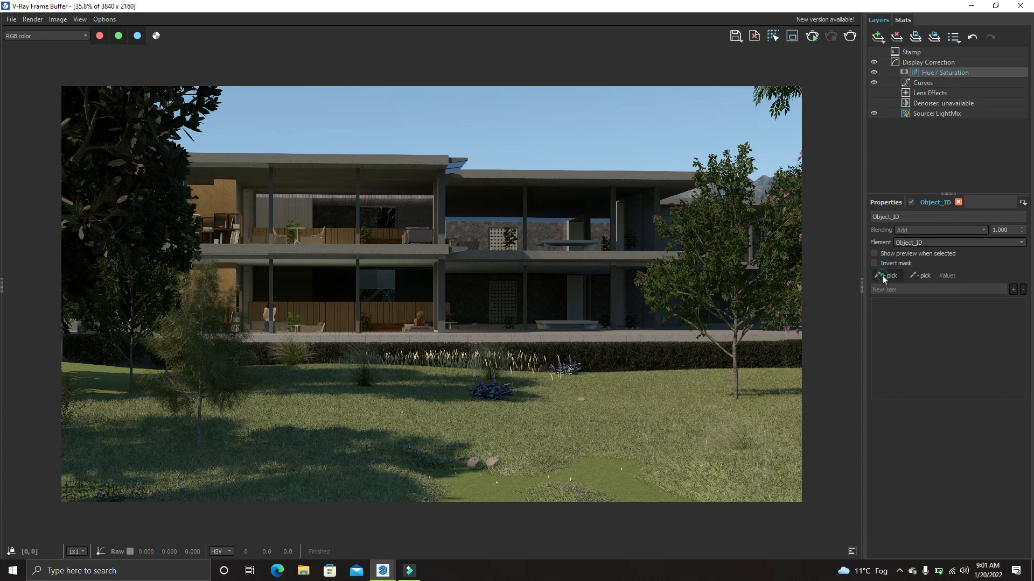
left_click(688, 420)
- Switch the integer mask's element to Render_ID and delete item 0 from the mask list
left_click(916, 243)
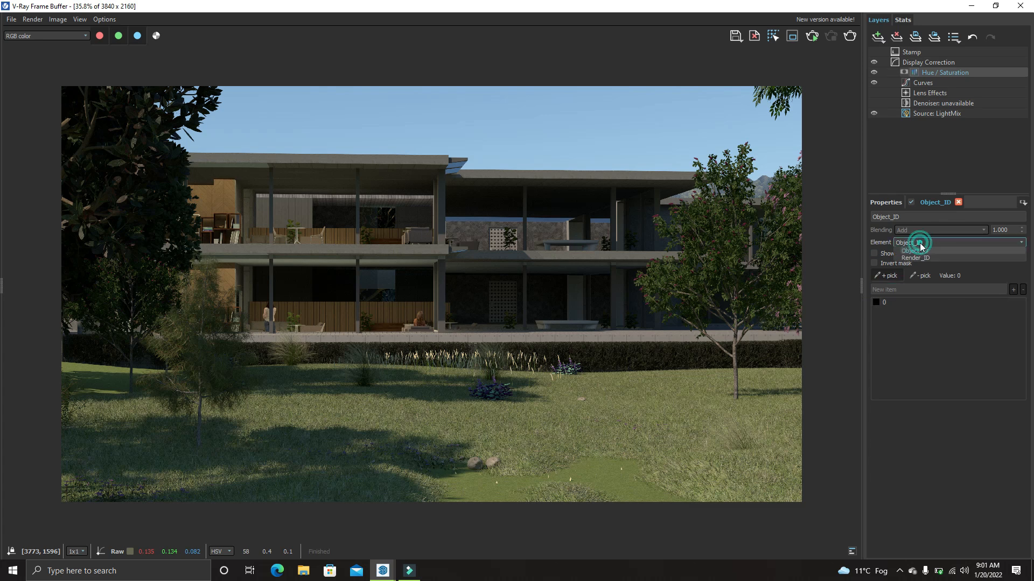
left_click(922, 259)
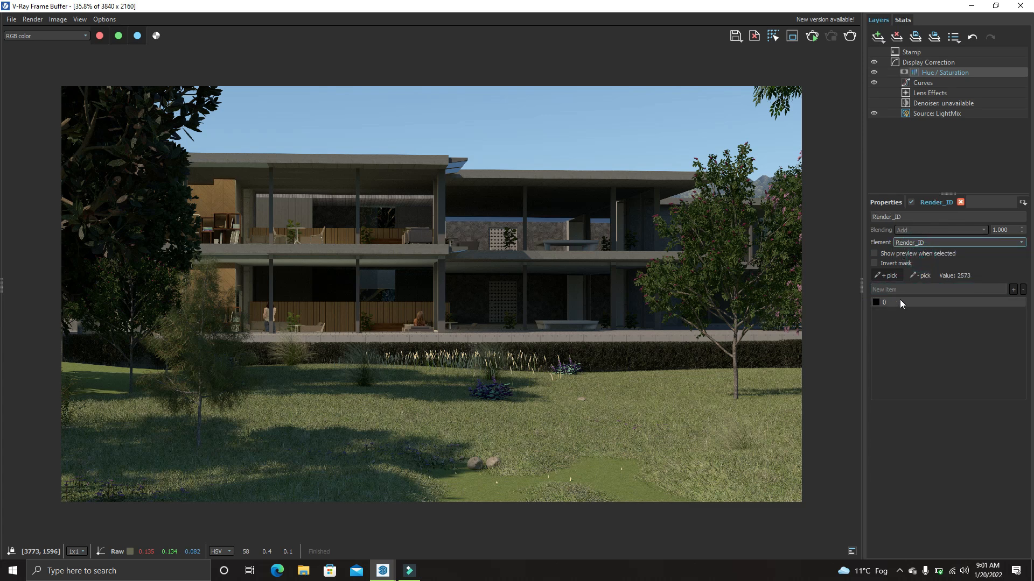
left_click(917, 275)
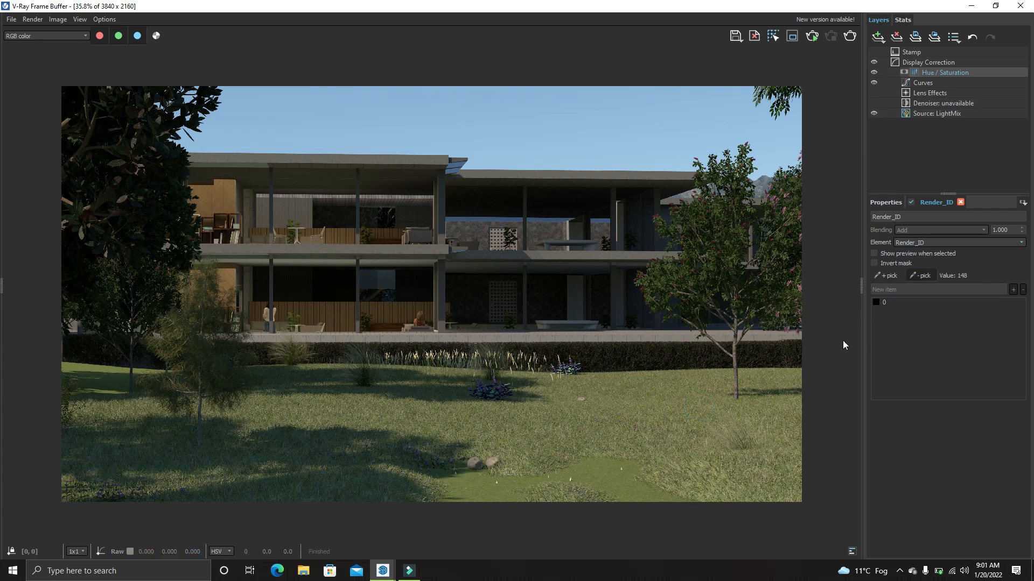
left_click(879, 302)
left_click(954, 301)
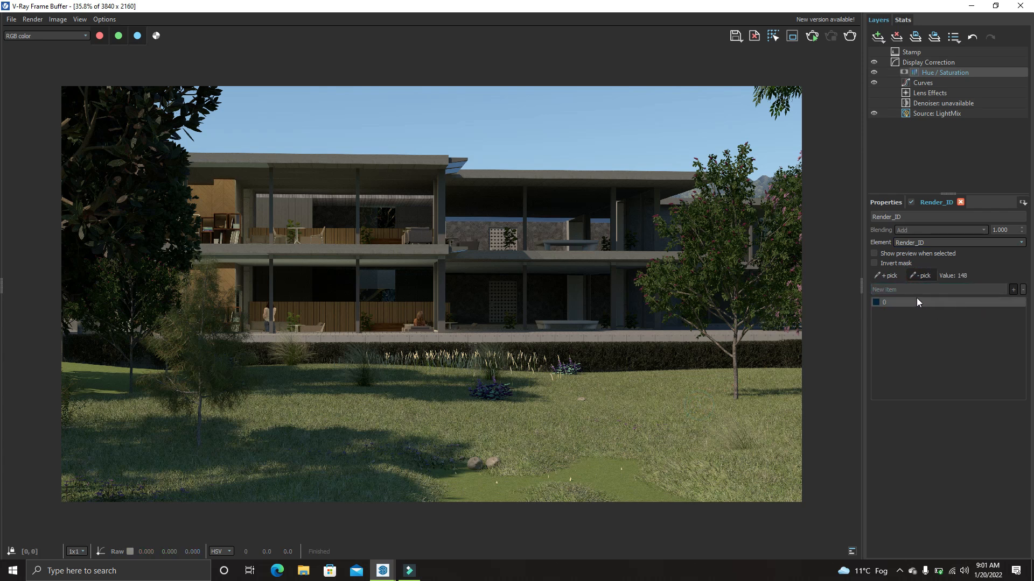
key("Delete")
- Pick the lawn in the image as the masked item, keeping Render_ID as the mask element
left_click(885, 276)
left_click(660, 401)
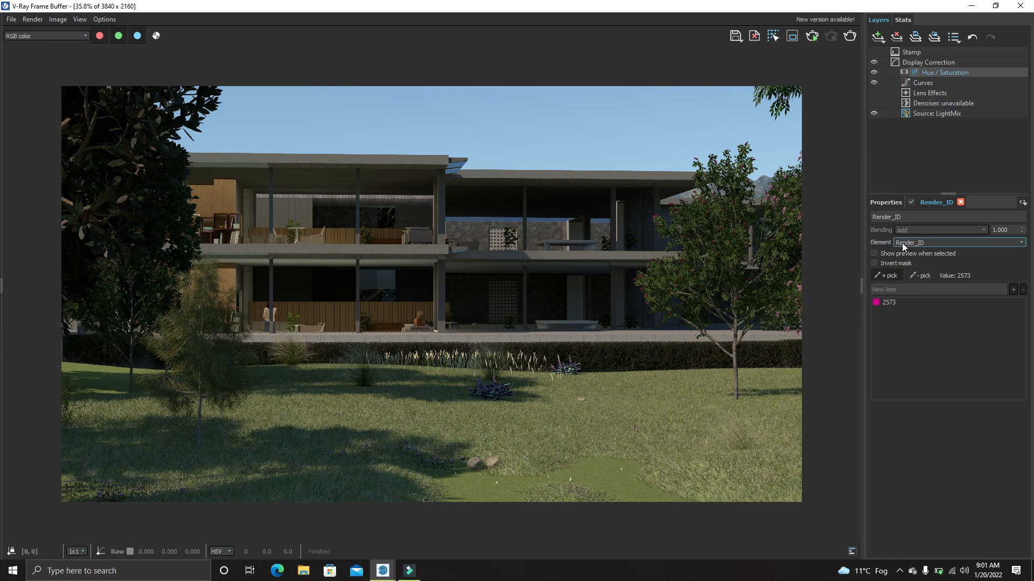
left_click(930, 243)
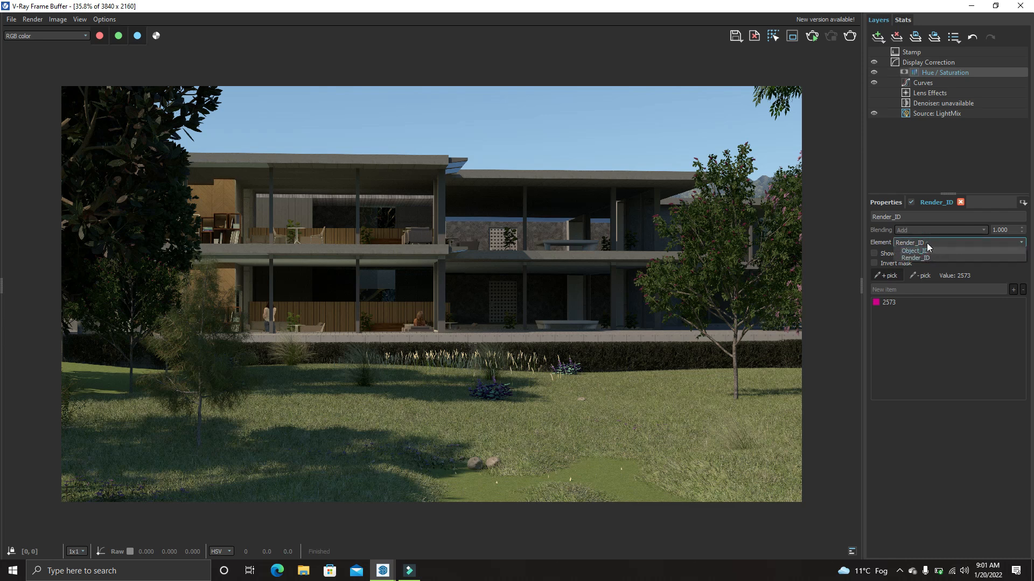
left_click(927, 243)
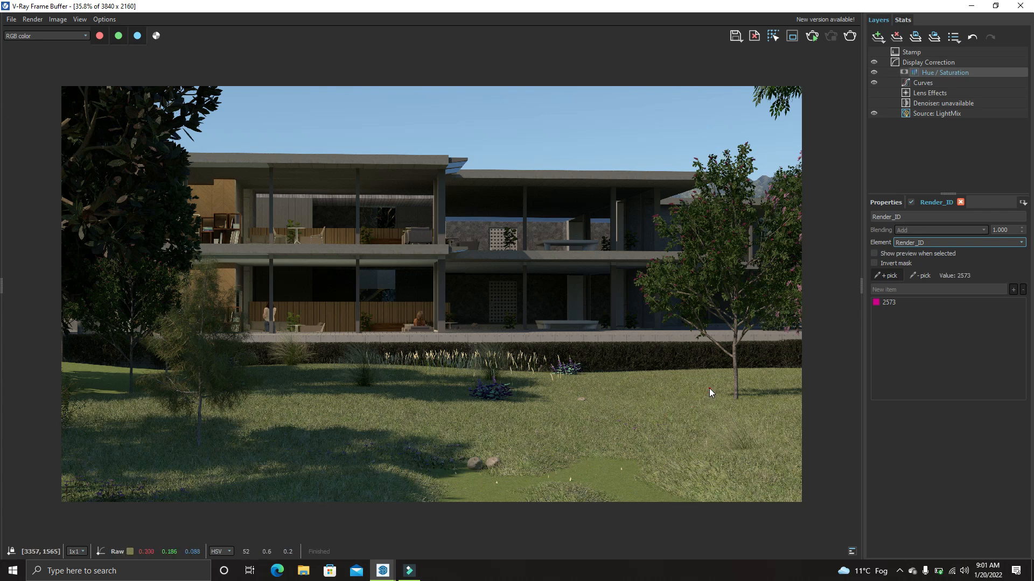
left_click(896, 243)
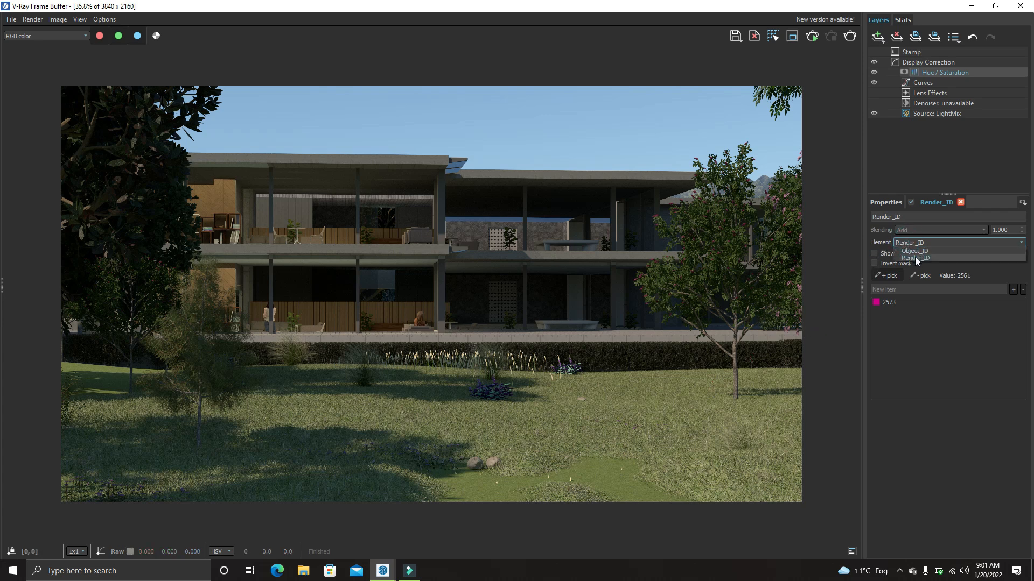
left_click(926, 258)
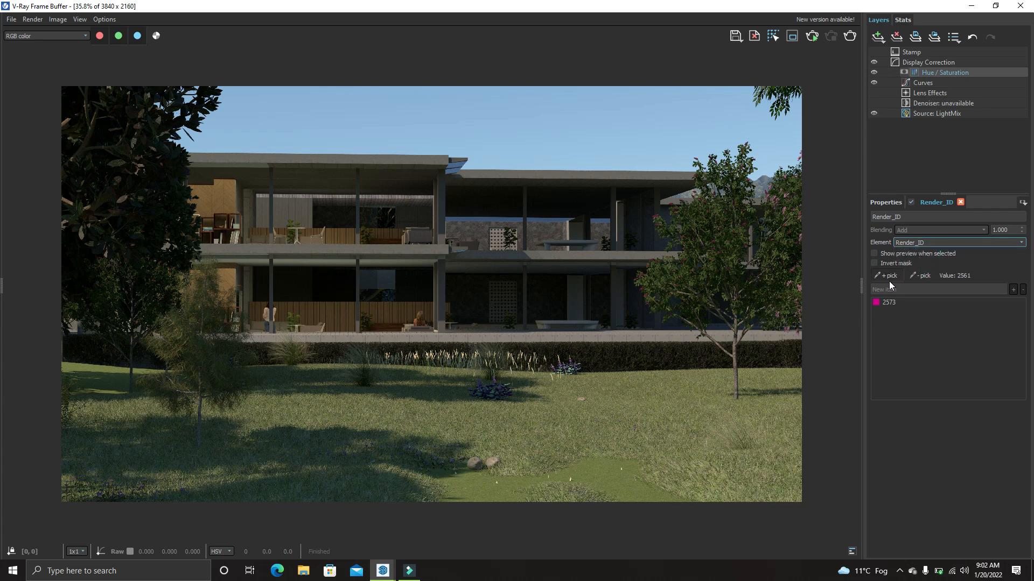
- Preview the lawn mask in black and white and switch the preview off again
left_click(876, 253)
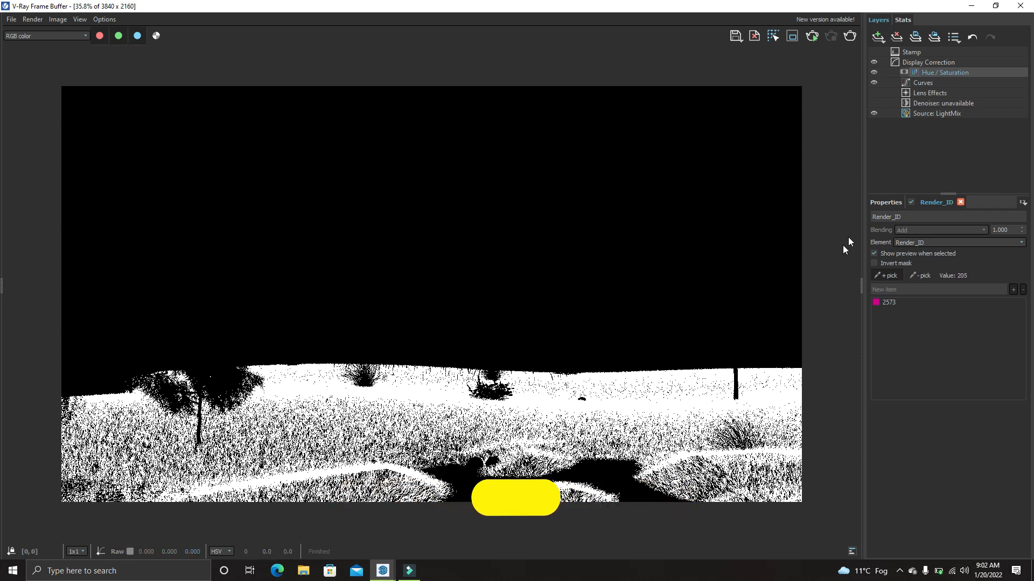
left_click(890, 202)
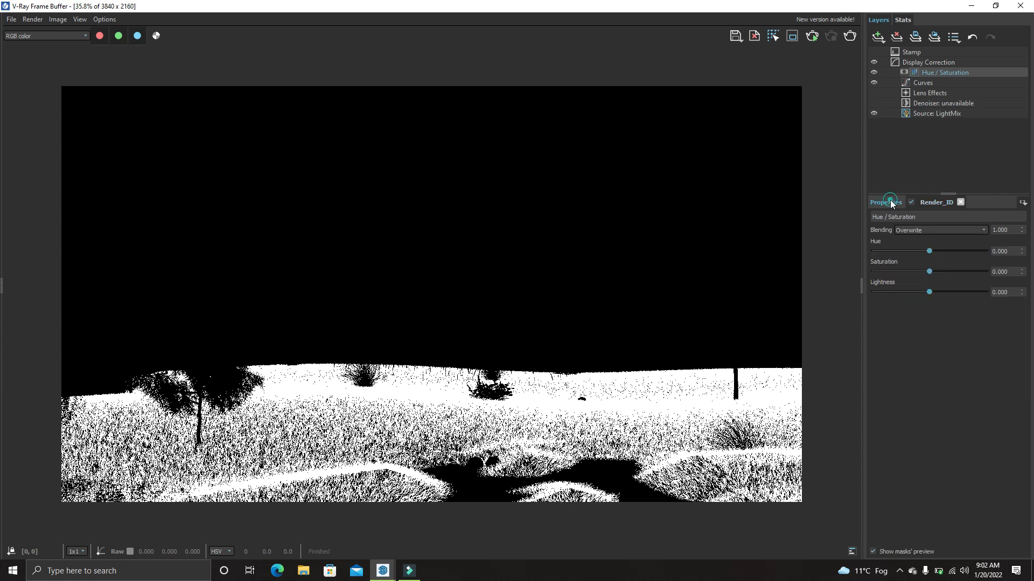
left_click(923, 203)
left_click(877, 254)
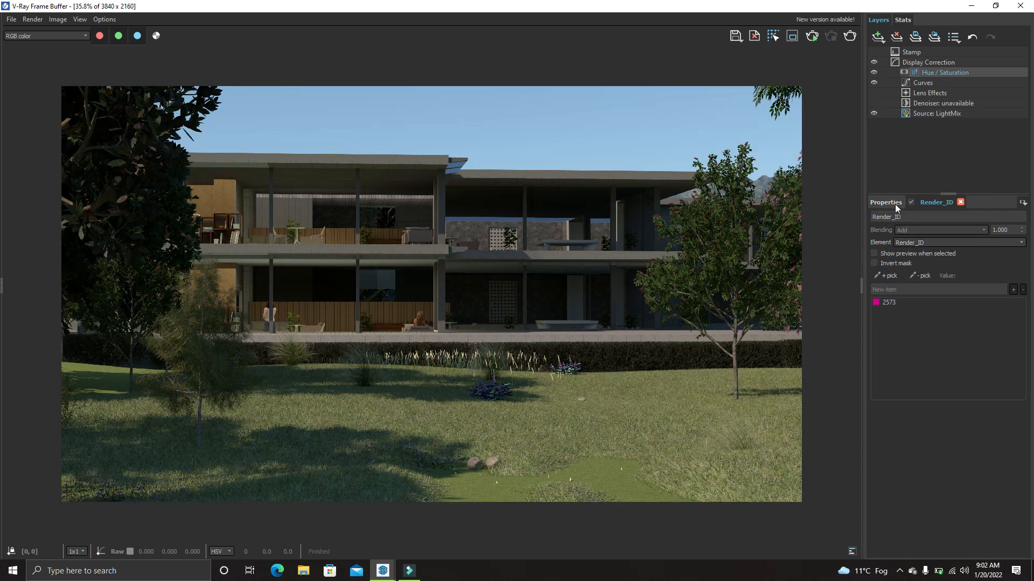
- Set the lawn's Saturation to about -0.096 and Hue to about -13.846, and compare the image with and without the layer
left_click(892, 203)
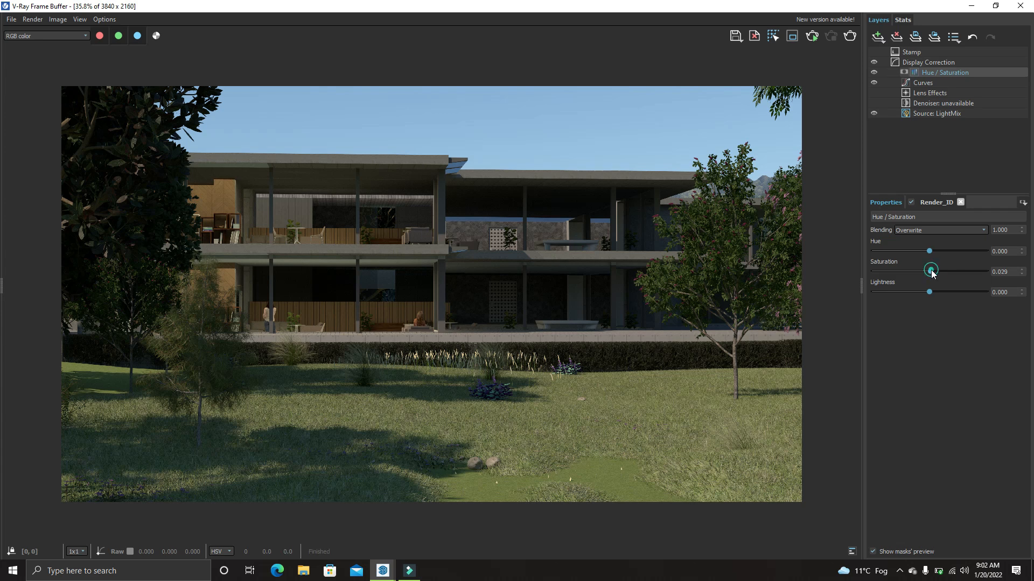
left_click_drag(952, 275, 993, 271)
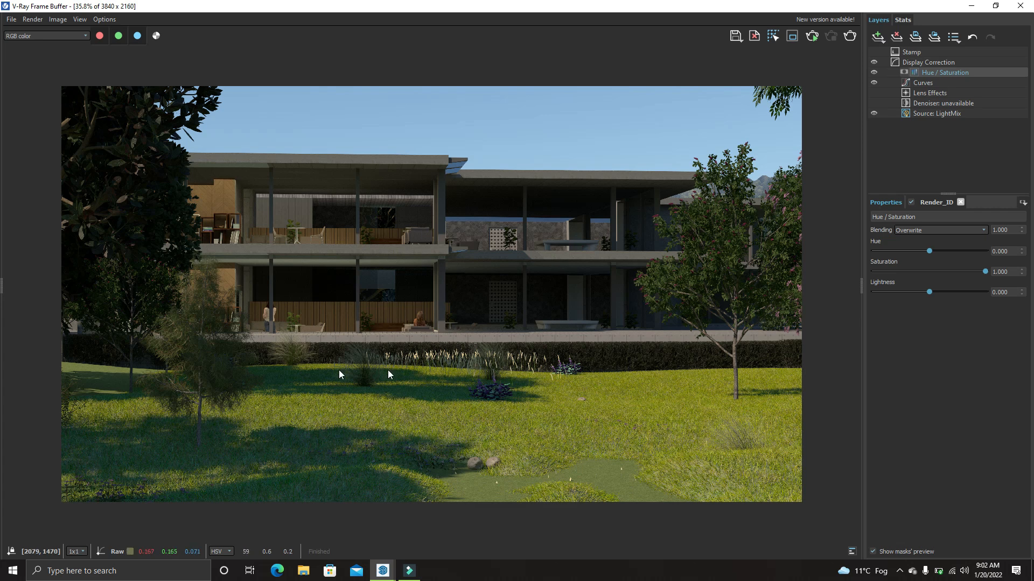
left_click_drag(899, 270, 925, 276)
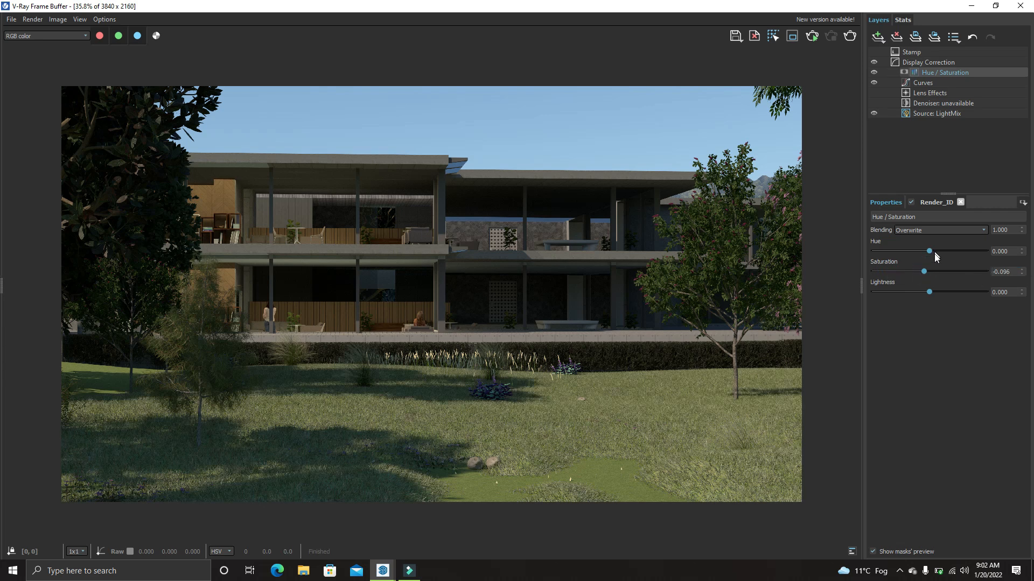
left_click_drag(931, 251, 898, 289)
left_click(874, 73)
left_click(873, 73)
left_click(873, 73)
- Add an Exposure correction layer and give it an integer mask
left_click(879, 37)
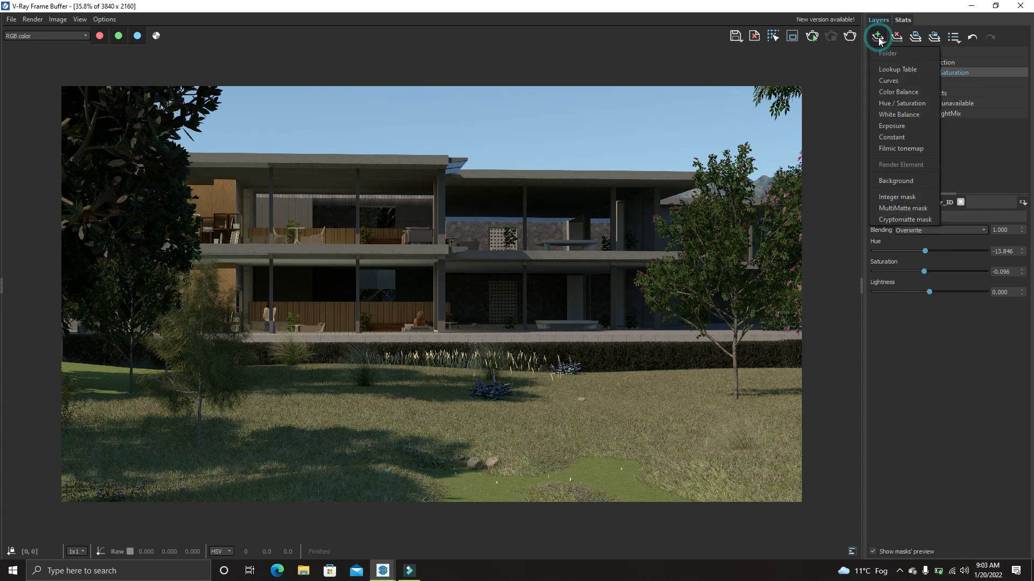
left_click(906, 123)
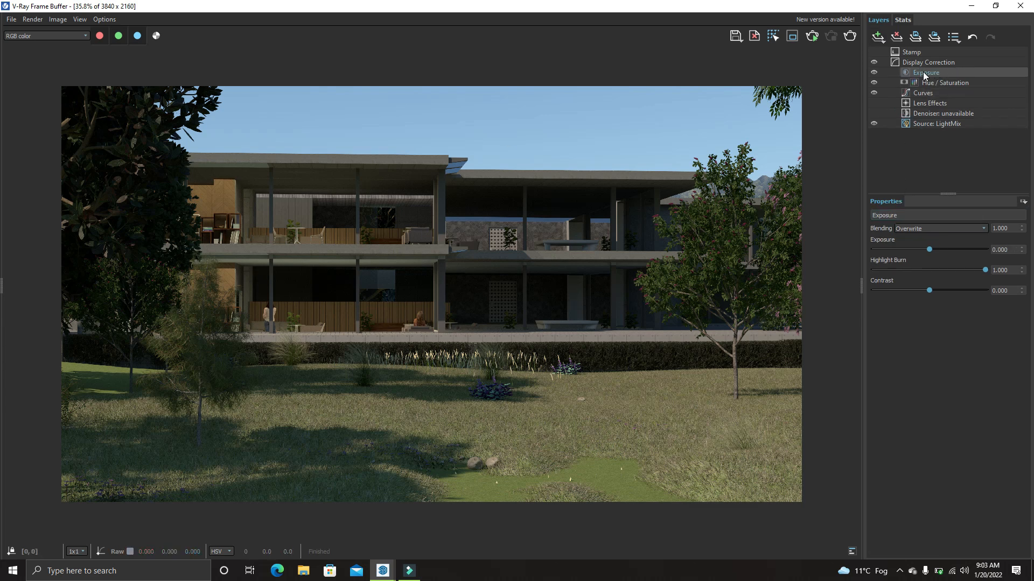
left_click(1022, 203)
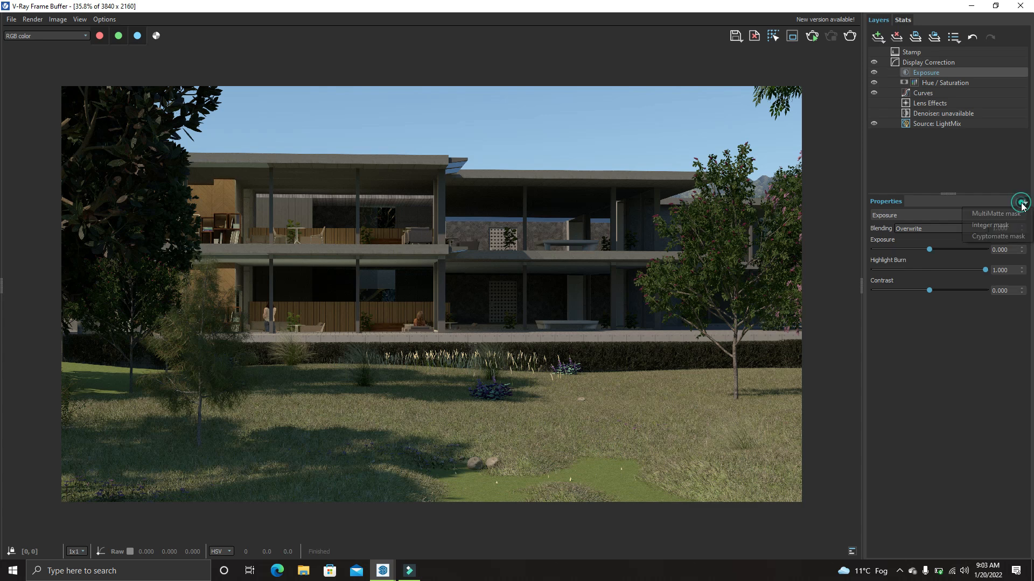
left_click(1003, 224)
- Set the Exposure layer's mask element to Render_ID and pick the villa building as the masked item
left_click(937, 243)
left_click(927, 259)
left_click(889, 276)
left_click(550, 204)
- Check the building mask in the preview and raise the Exposure layer's exposure to about 1.106
left_click(875, 253)
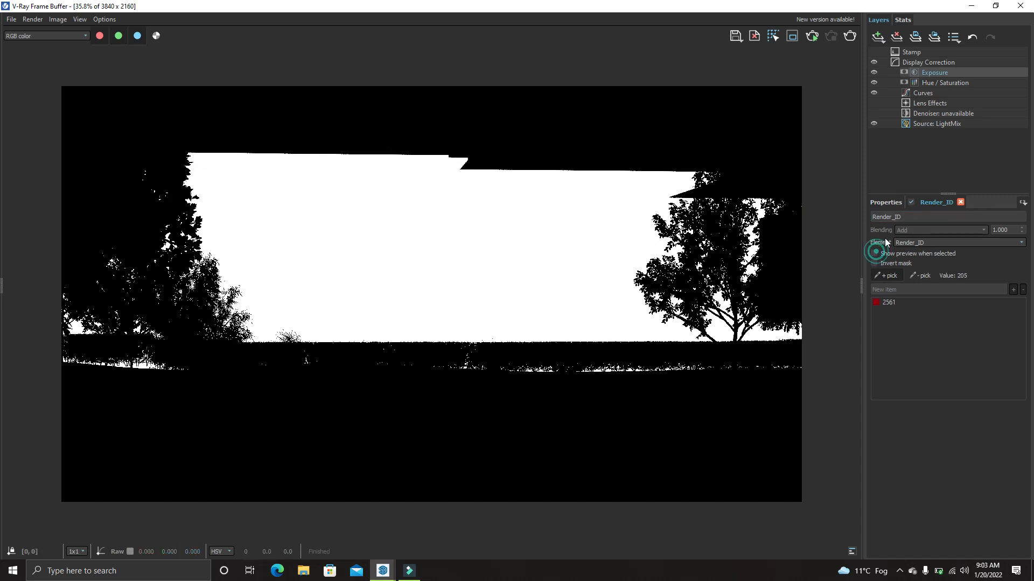
left_click(875, 253)
left_click(890, 200)
left_click_drag(934, 250, 941, 253)
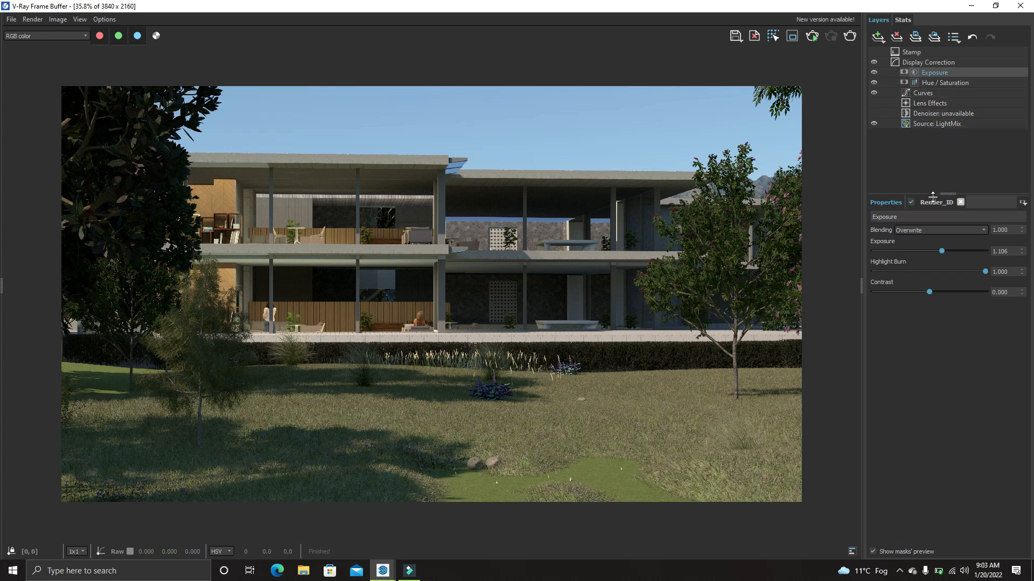
- Turn off all the lights of the LightMix source and preview the SunLight on its own before disabling it again
left_click(942, 125)
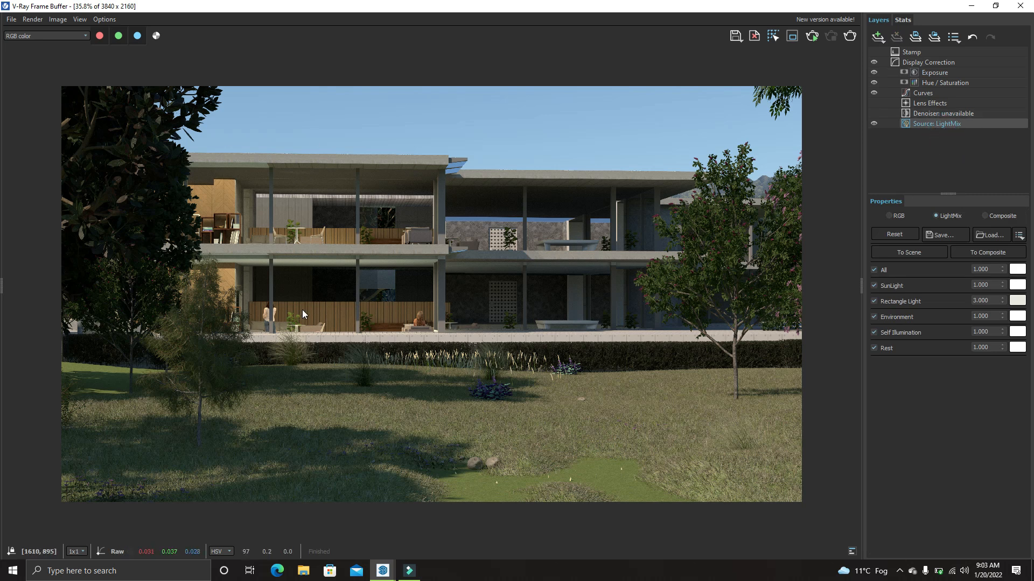
left_click(874, 270)
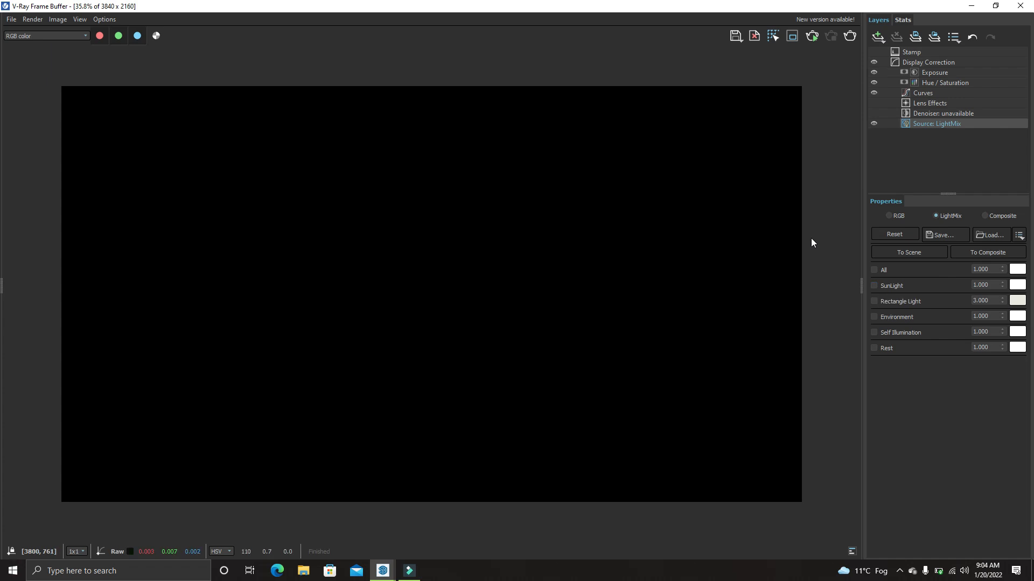
left_click(875, 286)
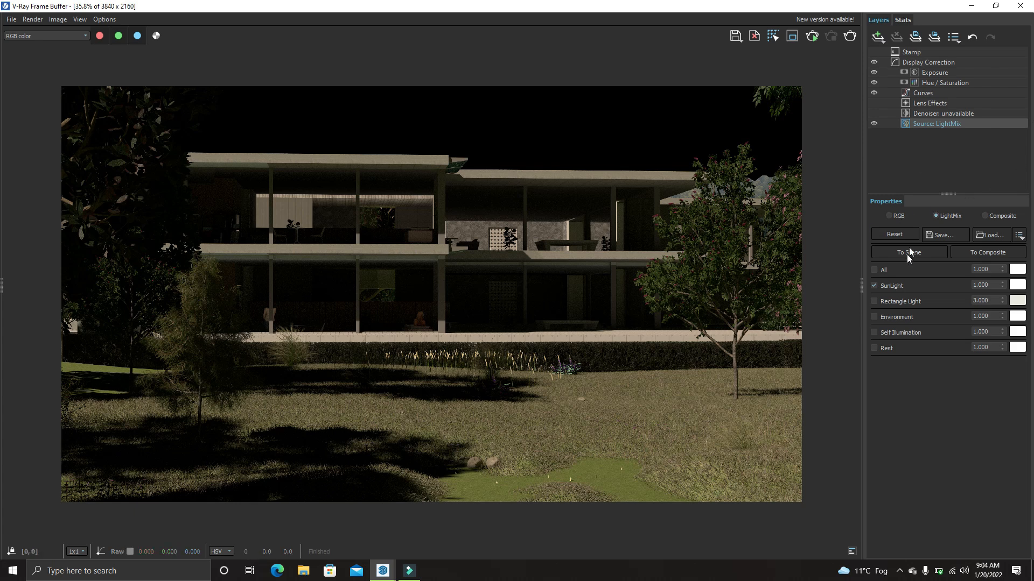
left_click(874, 286)
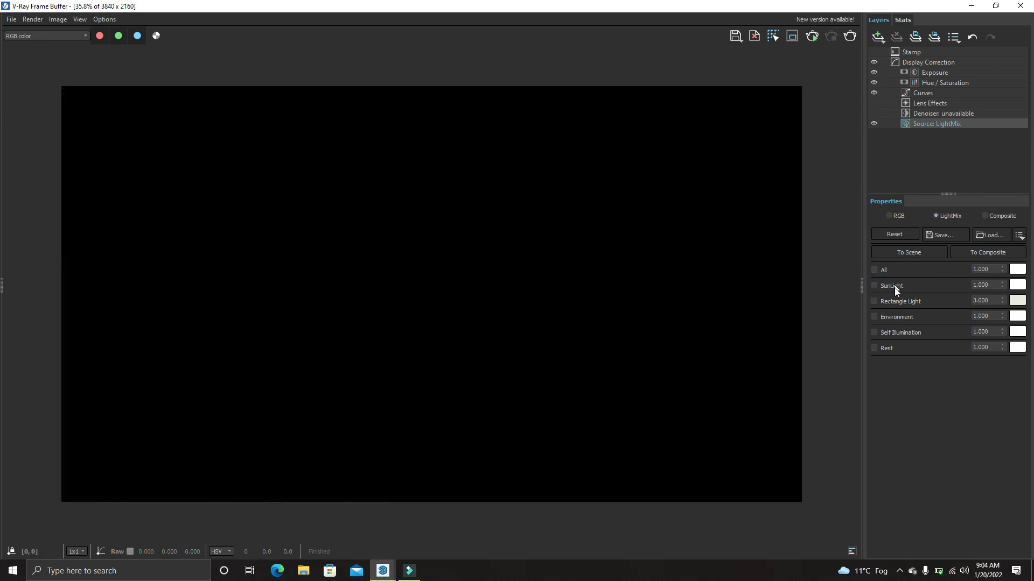
- Enable the Environment light with an intensity of 0.5 and turn the Rectangle Light on in the light mix
left_click(874, 317)
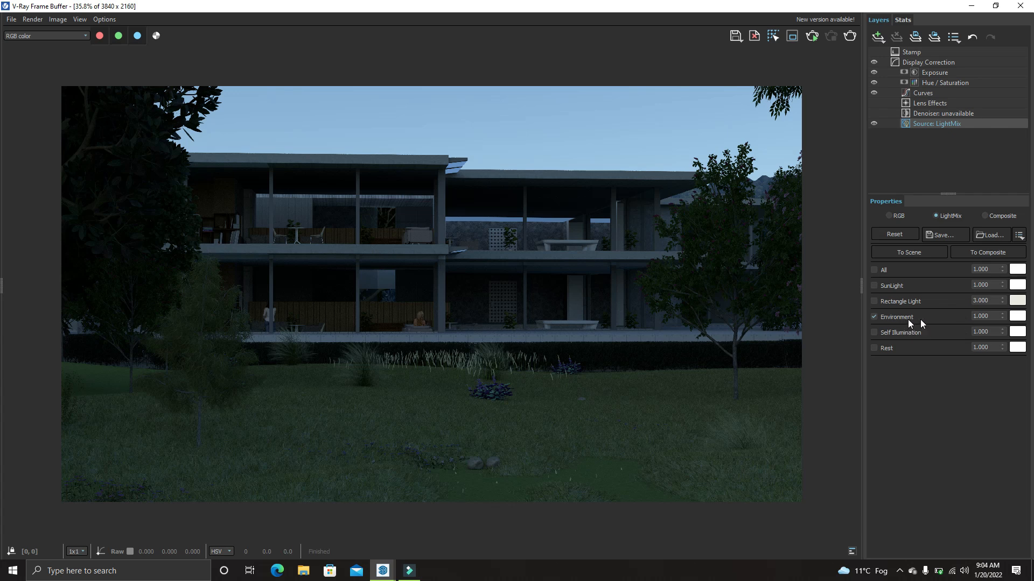
left_click_drag(993, 316, 933, 309)
type("0.5")
key("Return")
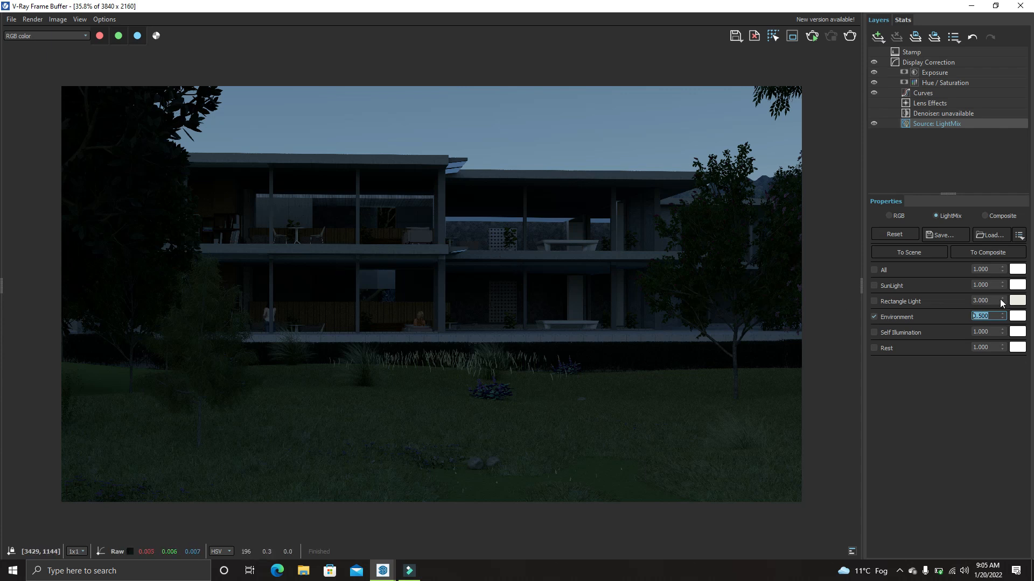
left_click(874, 300)
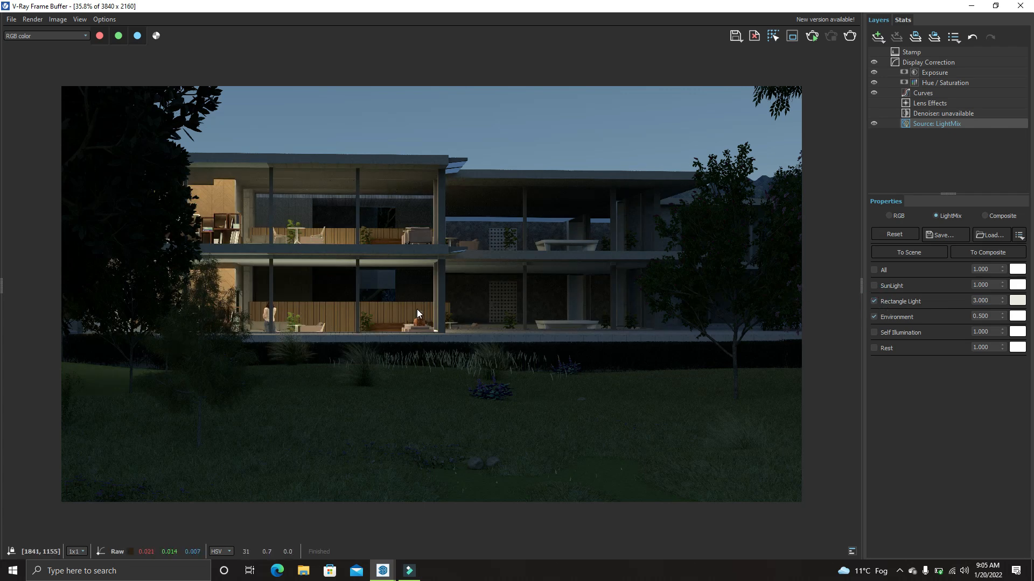
- Tint the Environment light blue-violet with R about 0.516, G 0.475 and B 0.916
left_click(1017, 317)
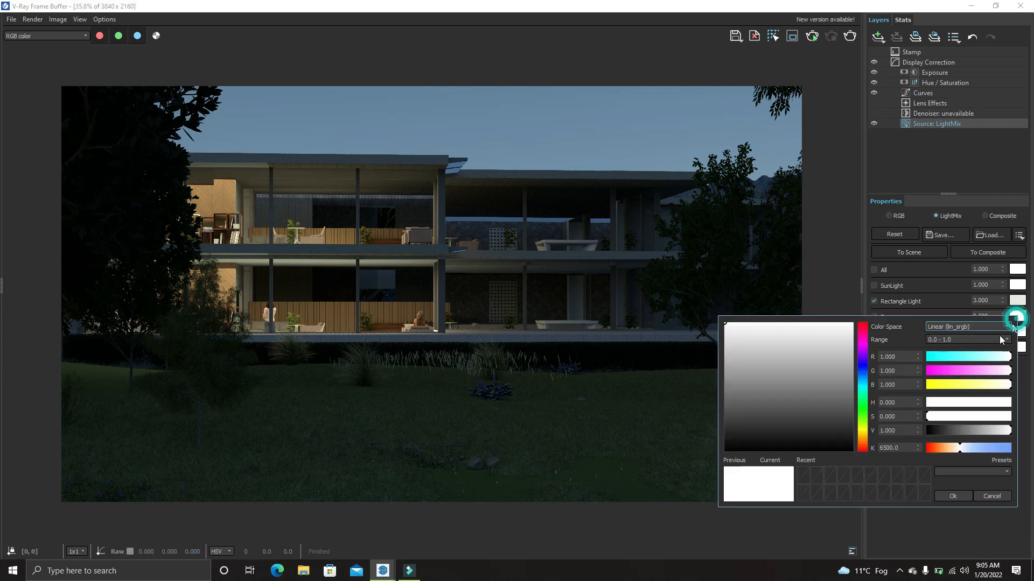
left_click(863, 364)
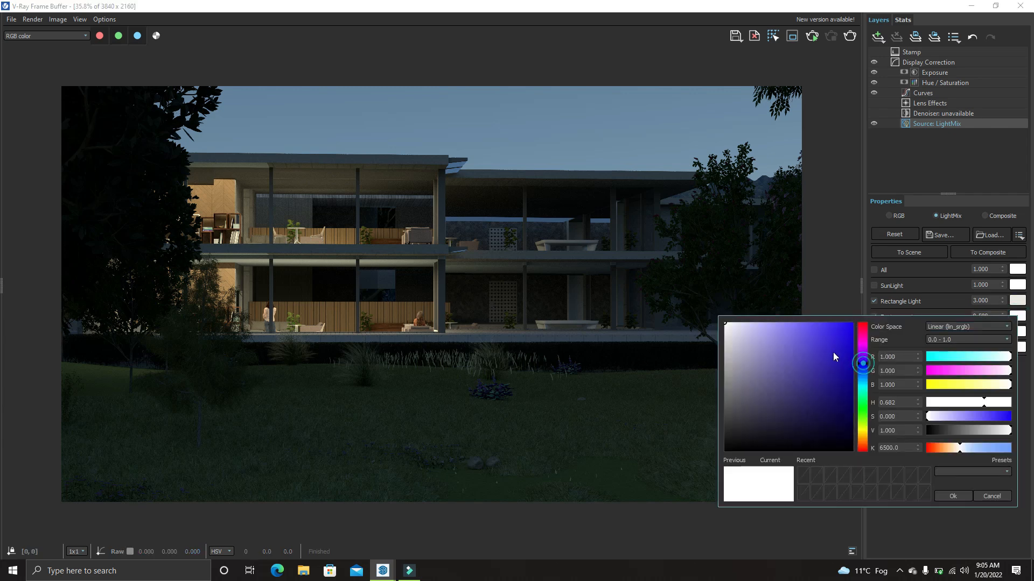
left_click(776, 325)
left_click(786, 327)
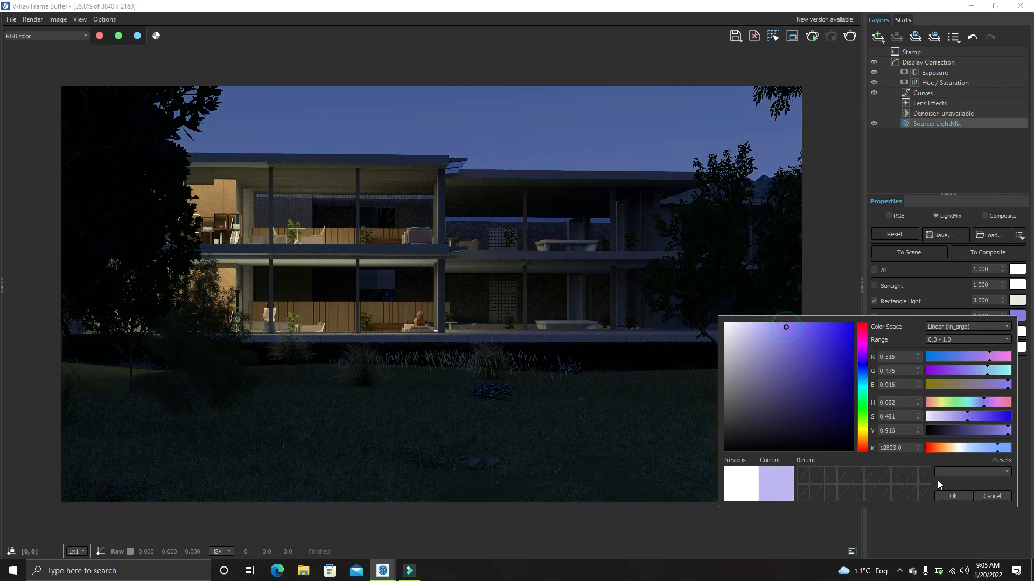
left_click(953, 496)
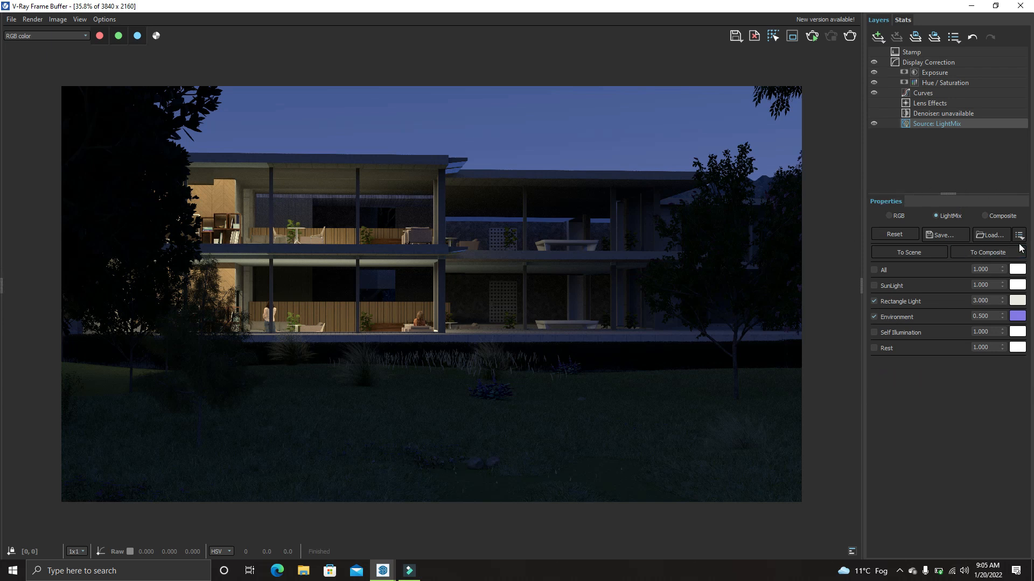
- Save the light mix as "light" in New folder on the Desktop
left_click(938, 234)
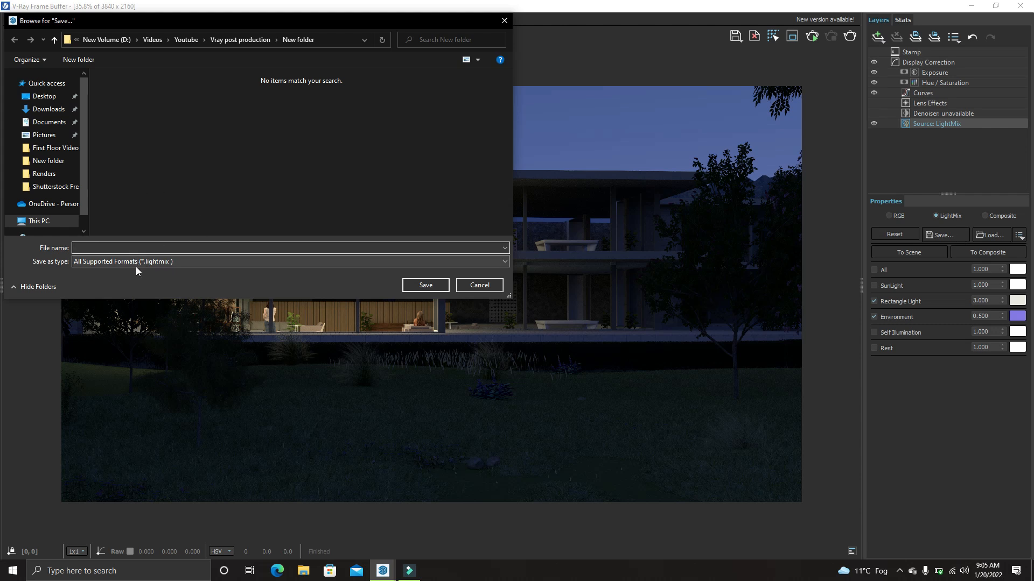
left_click(37, 221)
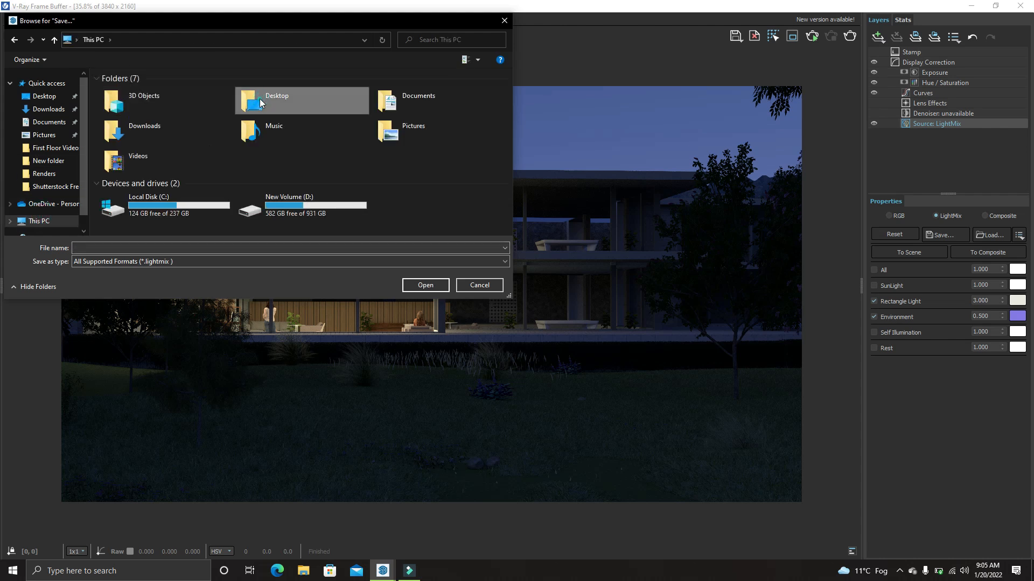
double_click(259, 99)
double_click(129, 102)
left_click(93, 245)
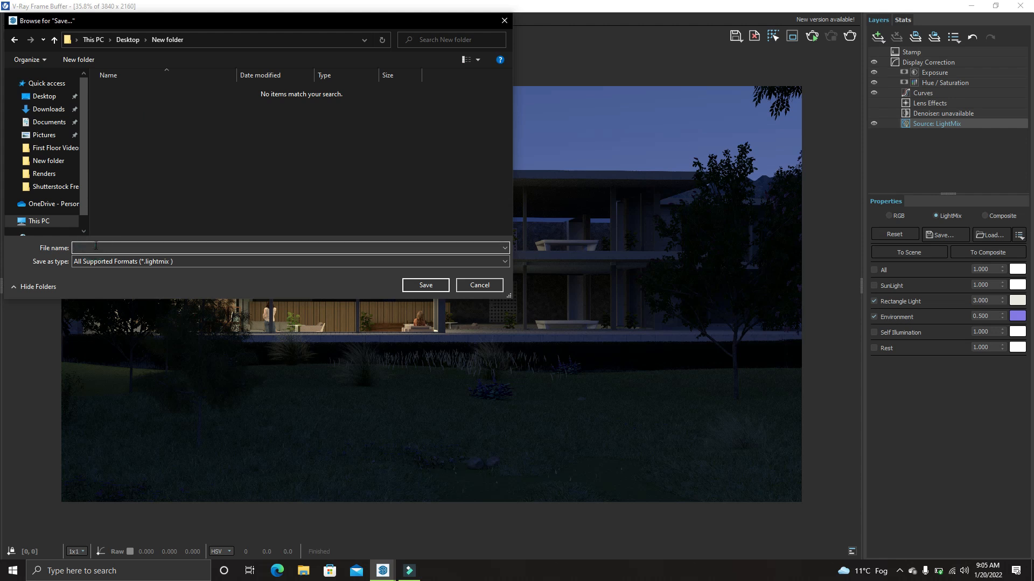
type("light")
key("Return")
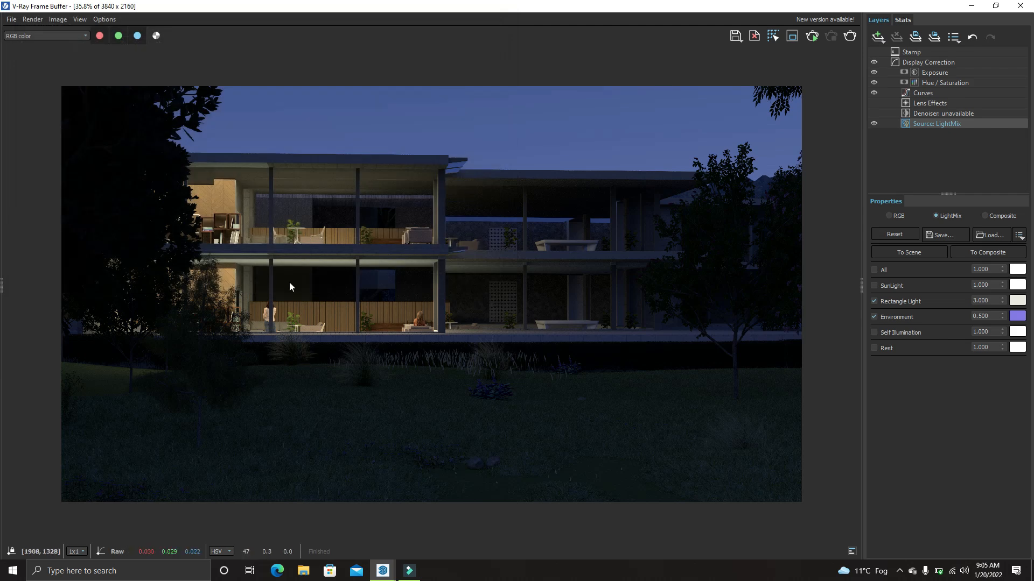
- Reset the light mix to its defaults and reload the saved light.lightmix file
left_click(910, 235)
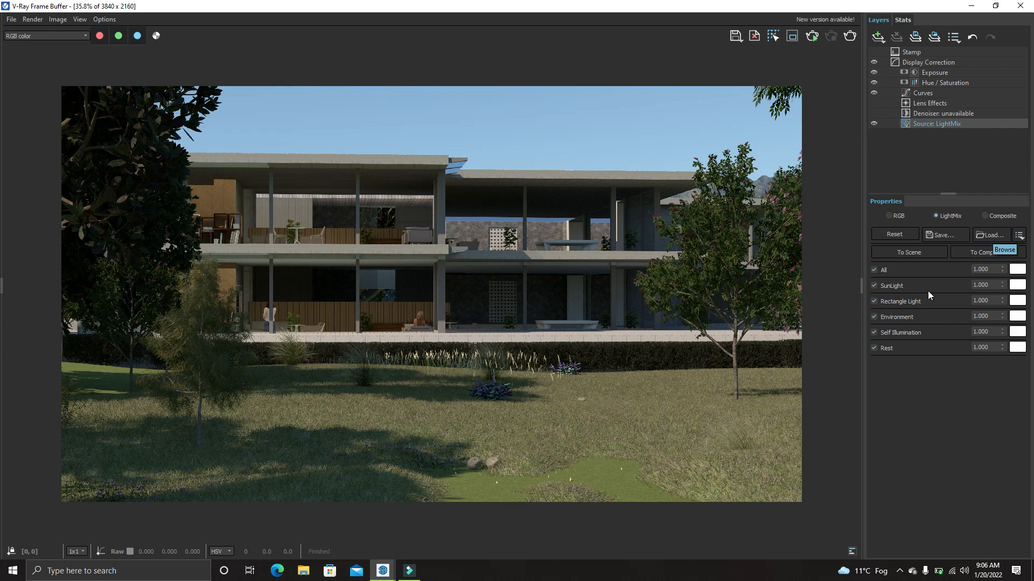
left_click(992, 237)
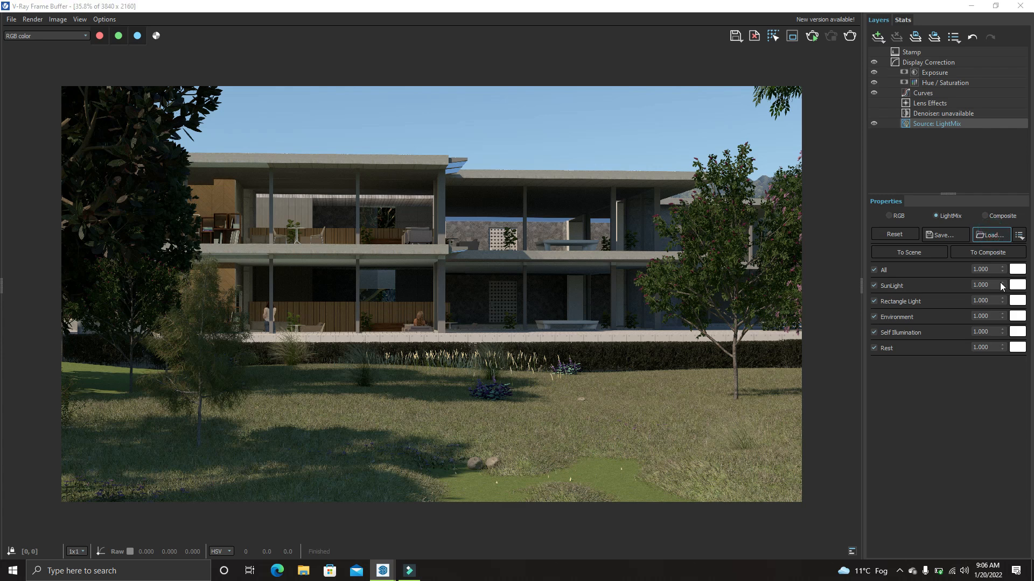
left_click(147, 90)
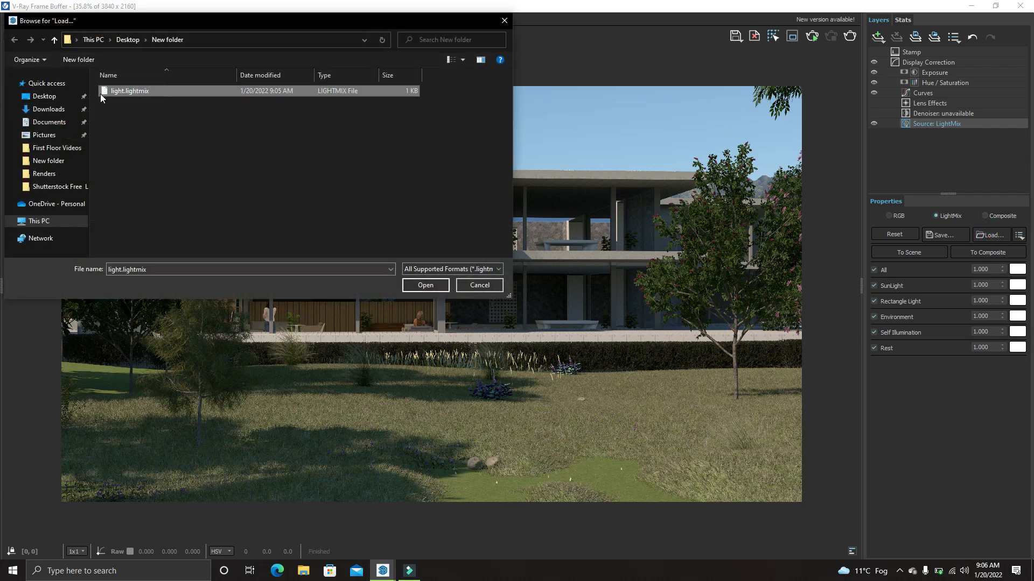
left_click(426, 285)
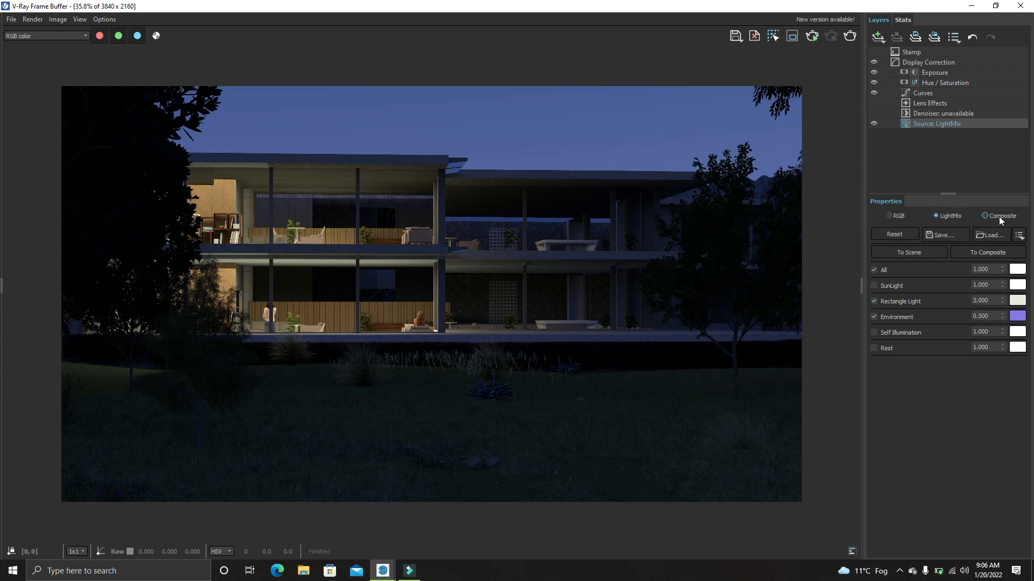
- Compare the RGB source with the LightMix source and switch the source mode to Composite
left_click(889, 216)
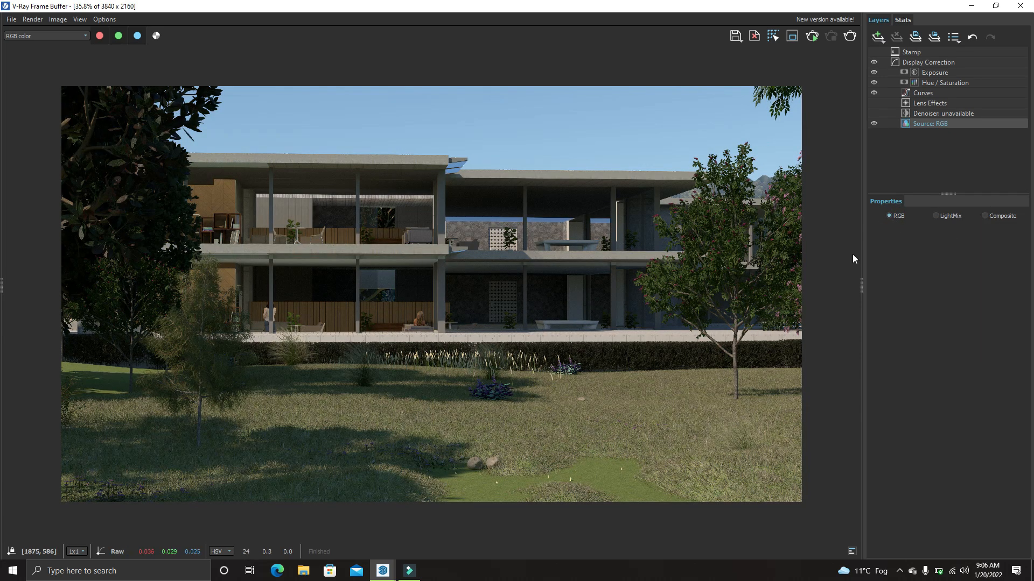
left_click(936, 215)
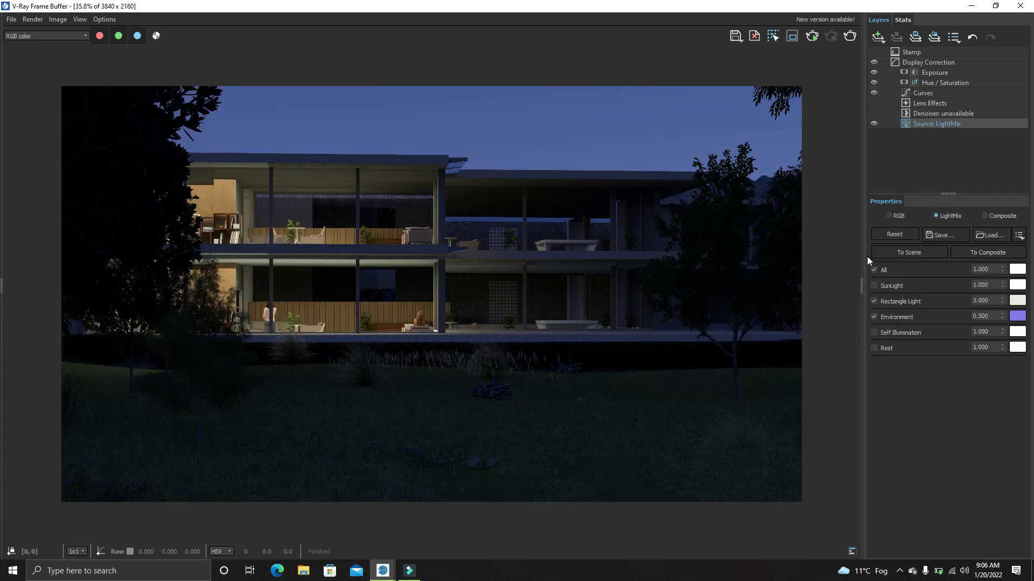
left_click(984, 215)
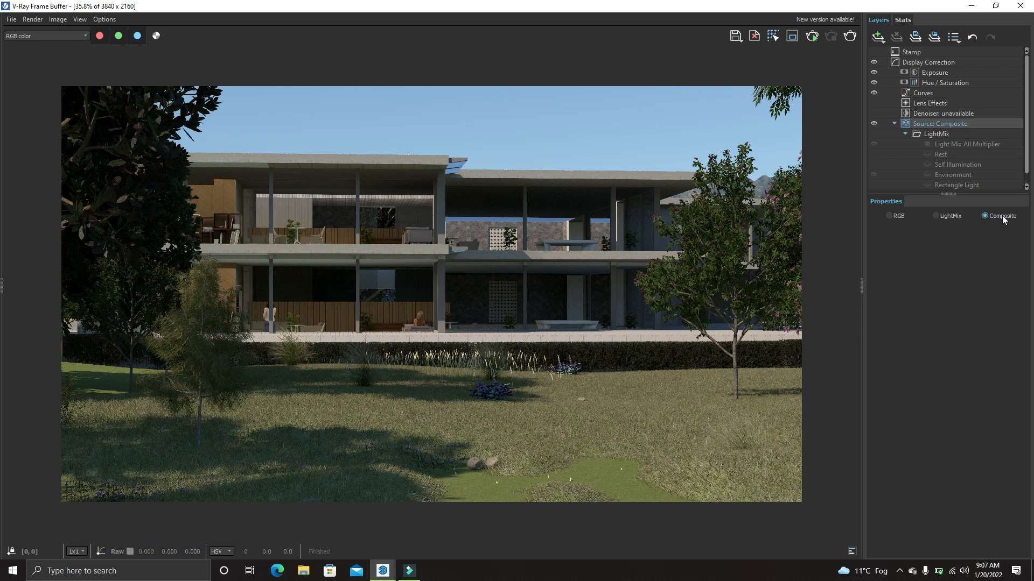
- Add a new Folder layer under the Composite source
right_click(958, 124)
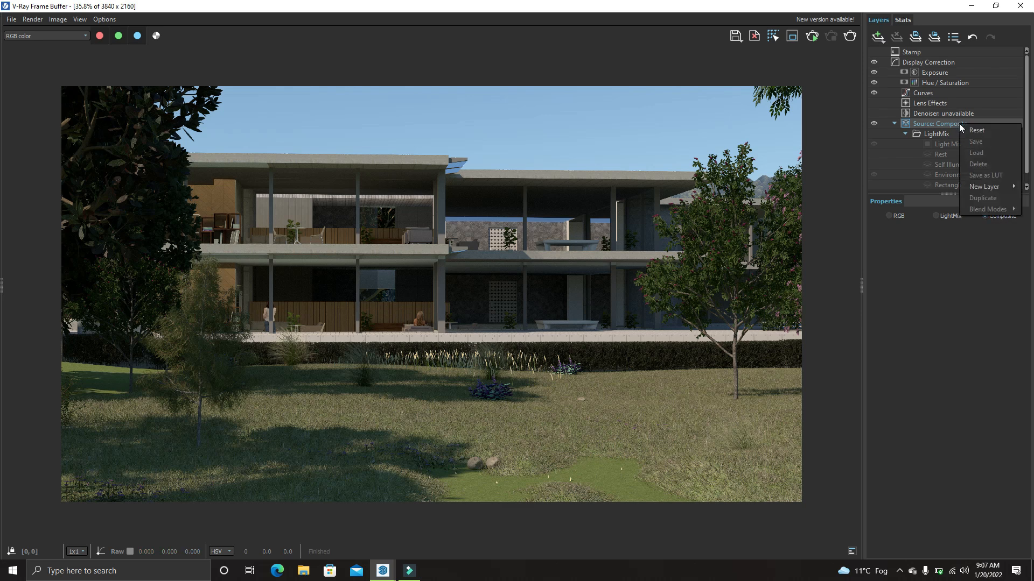
mouse_move(987, 185)
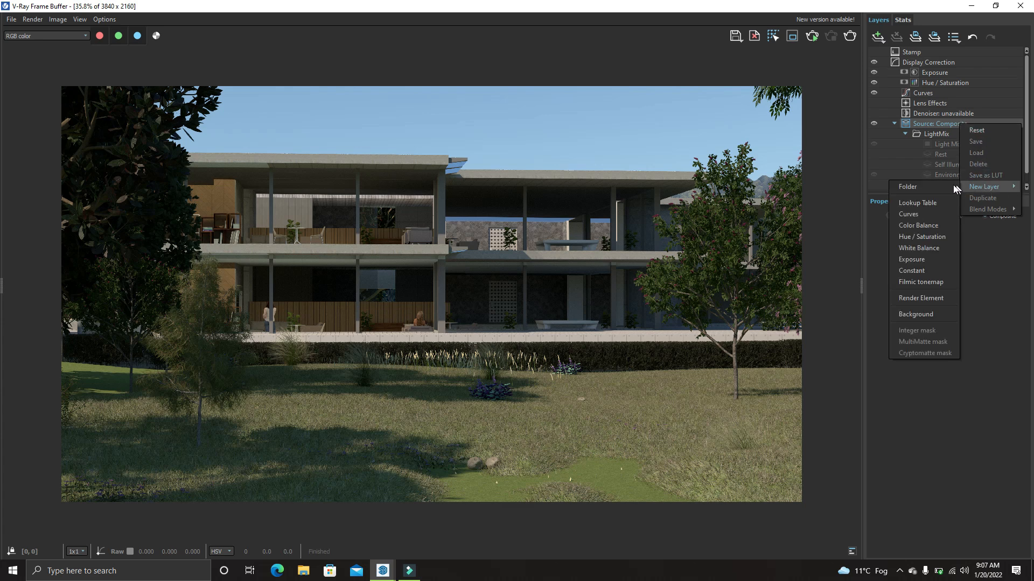
left_click(948, 186)
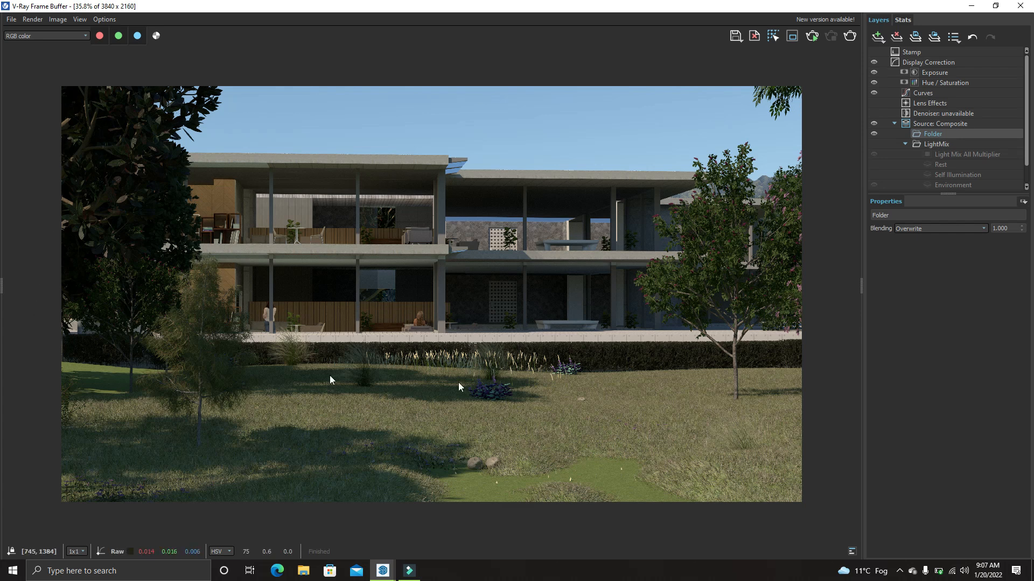
- Add a second Folder layer under the Composite source, delete one of the two folders and collapse the LightMix folder
right_click(952, 124)
mouse_move(973, 190)
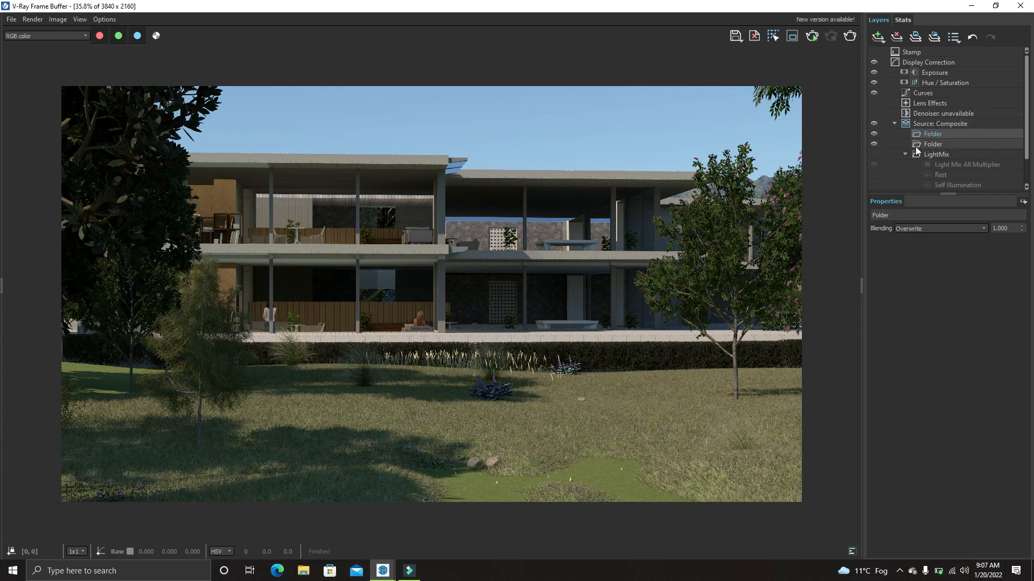
left_click(946, 144)
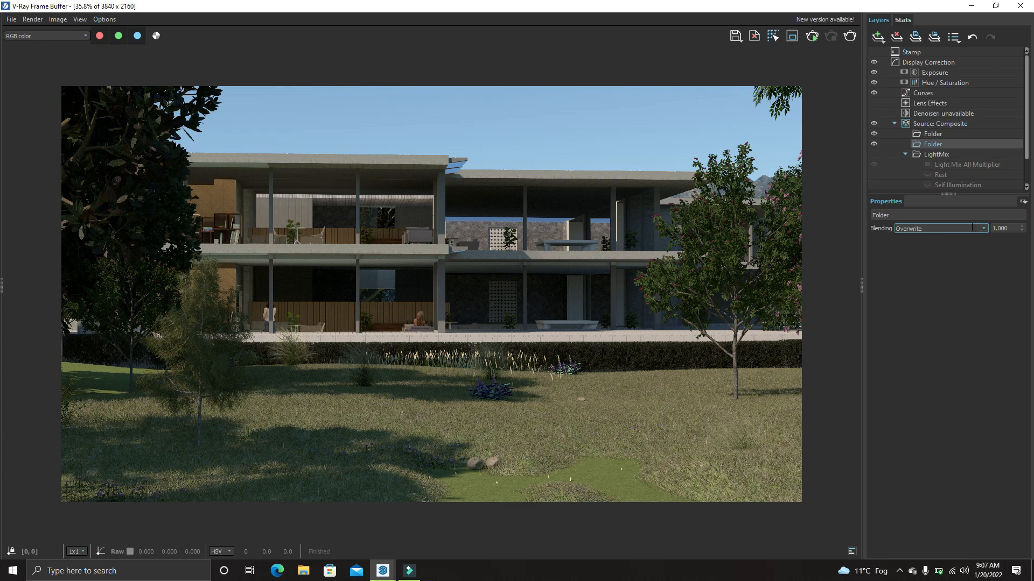
right_click(964, 144)
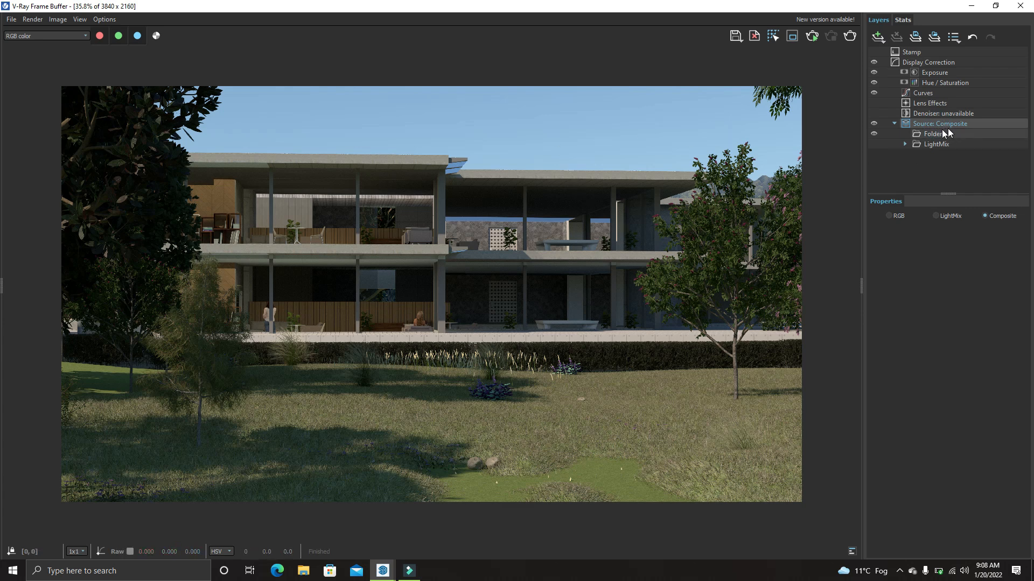
- Load the Night.vfbl layers file from the Composite layers folder in Vray post production on drive D and expand its Night folder
left_click(935, 40)
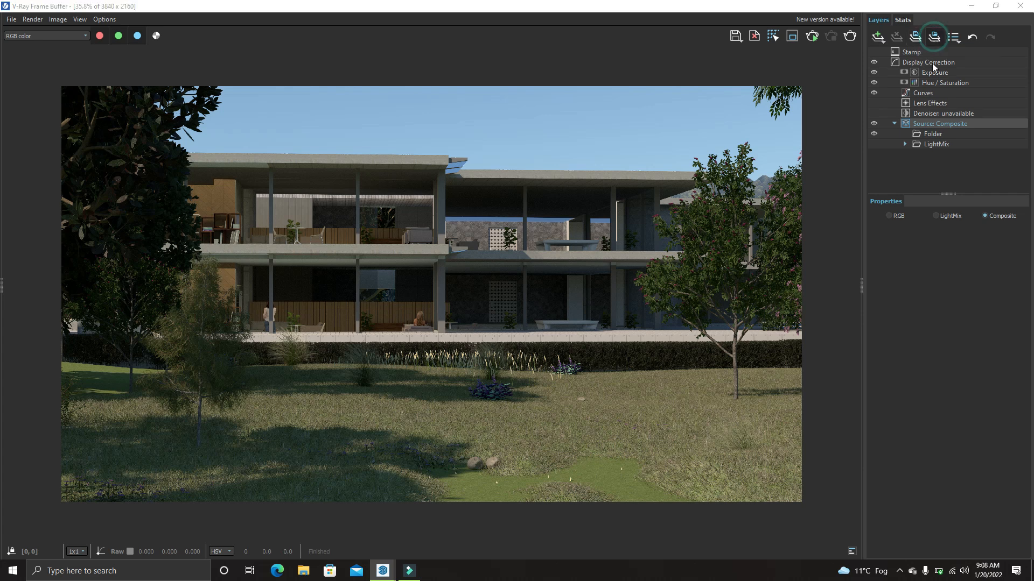
left_click(93, 39)
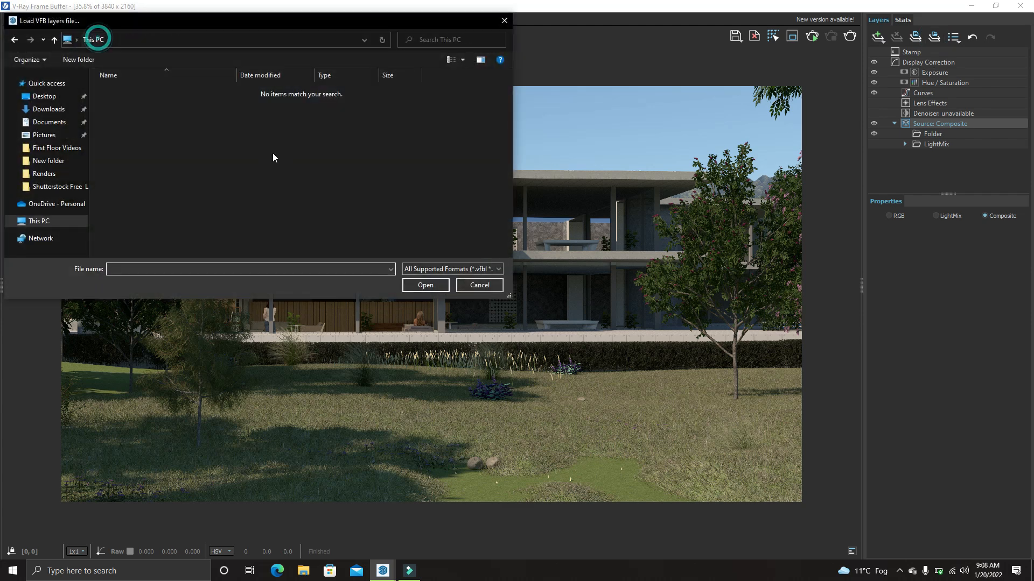
double_click(338, 201)
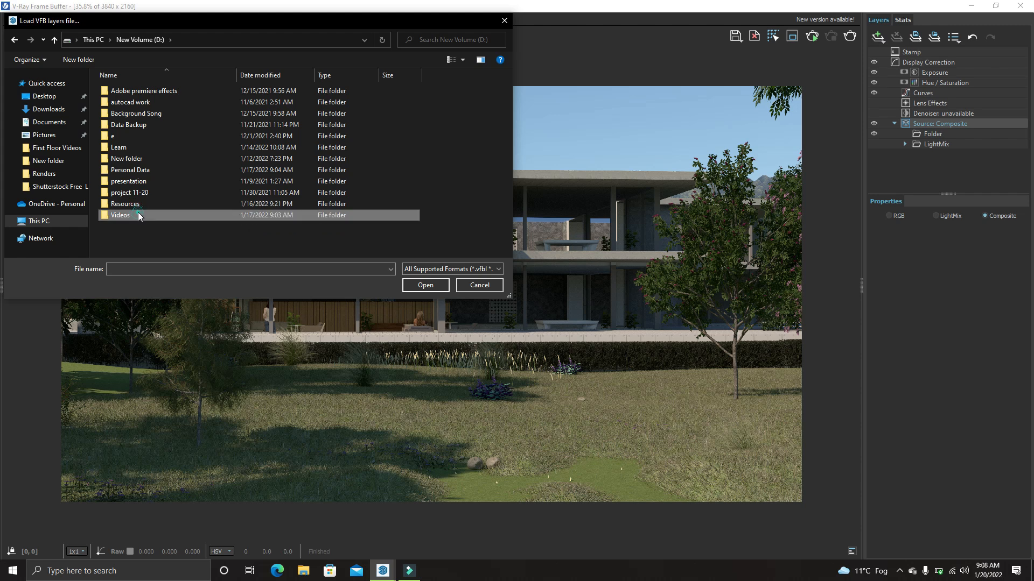
double_click(138, 215)
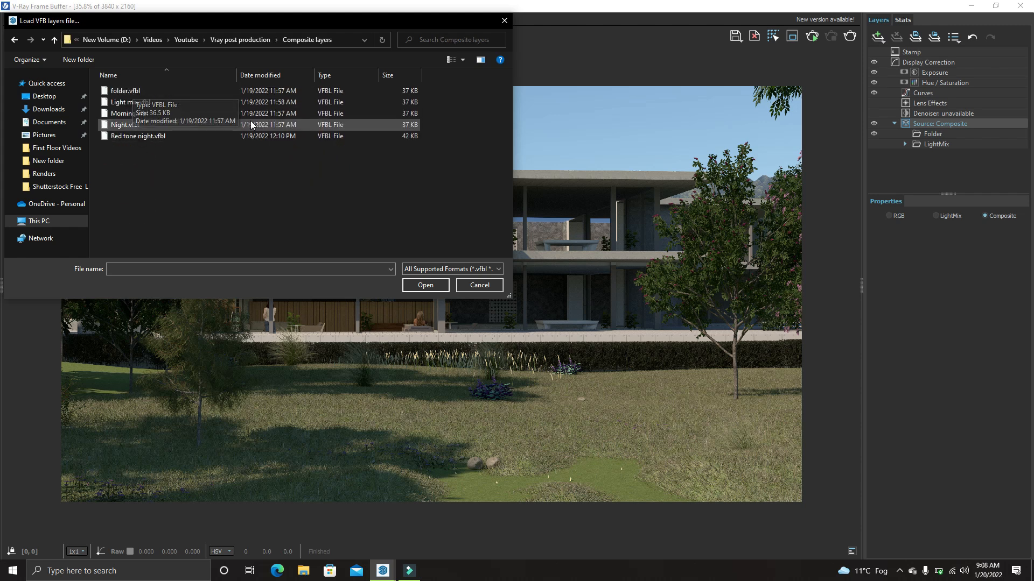
left_click(164, 125)
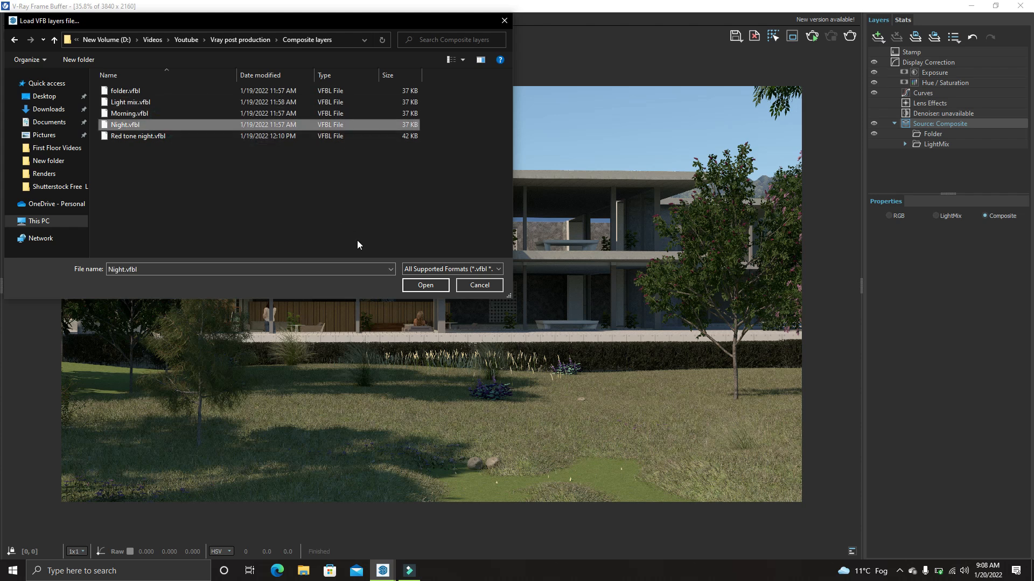
left_click(414, 283)
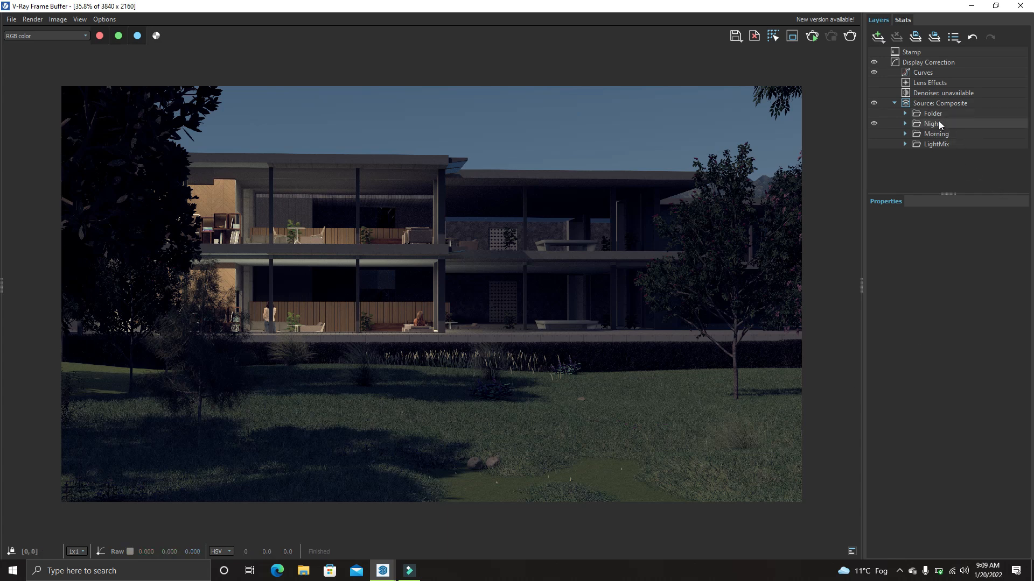
left_click(904, 123)
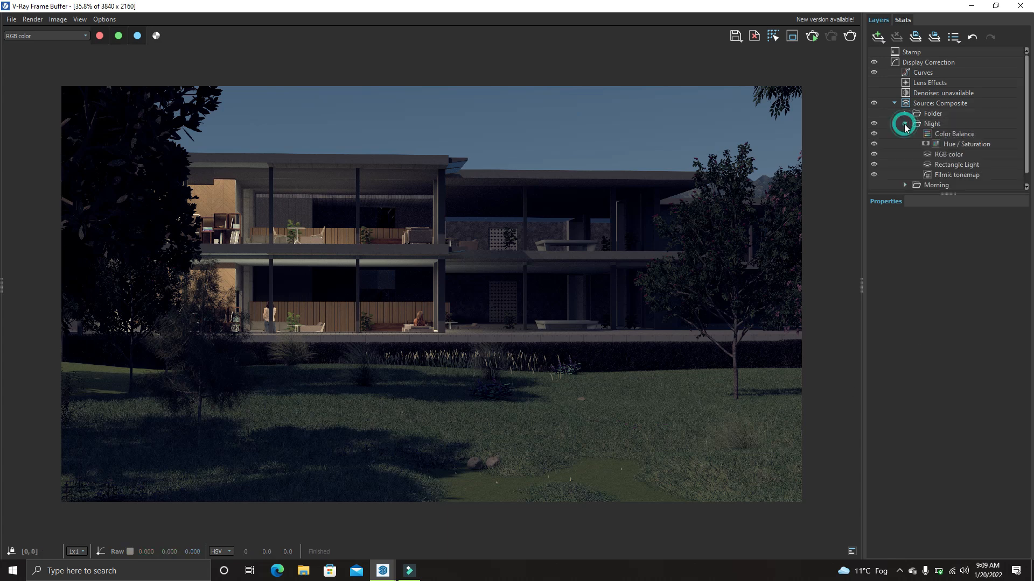
- Review the properties of the Color Balance, Hue / Saturation, RGB color, Rectangle Light and Filmic tonemap layers in the Night folder
left_click(952, 136)
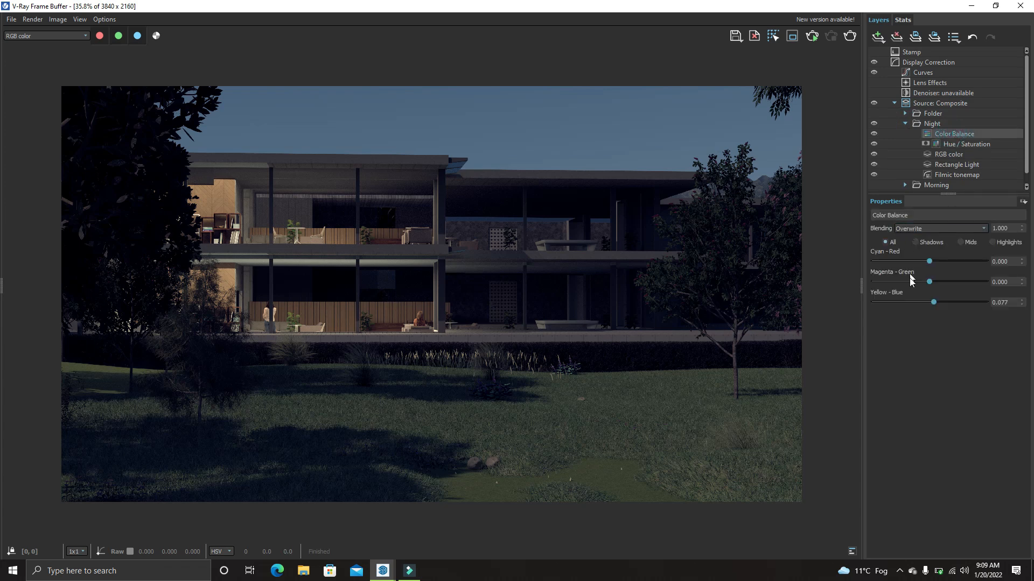
left_click(954, 145)
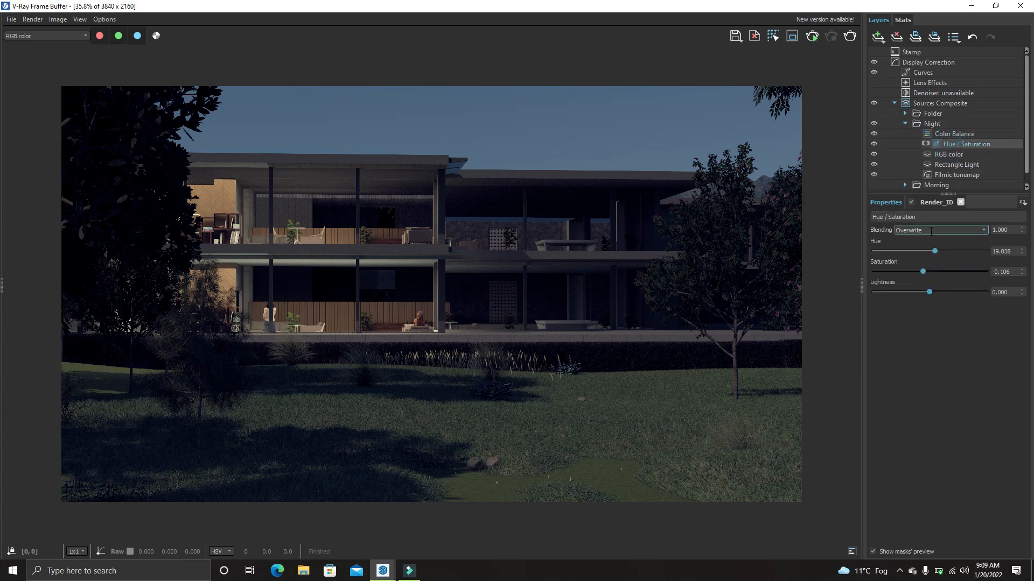
left_click(948, 154)
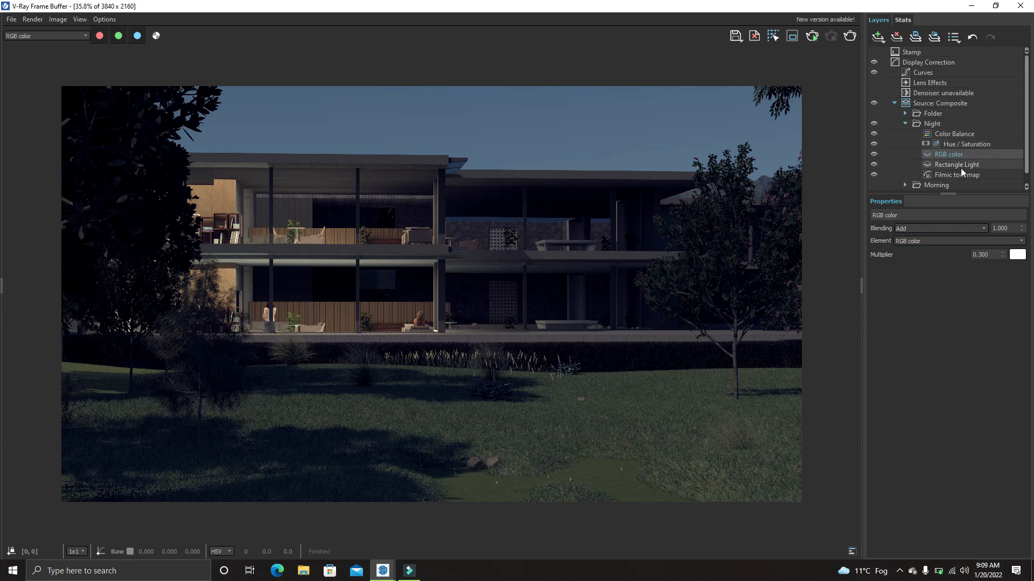
left_click(960, 166)
scroll(957, 174, "down", 1)
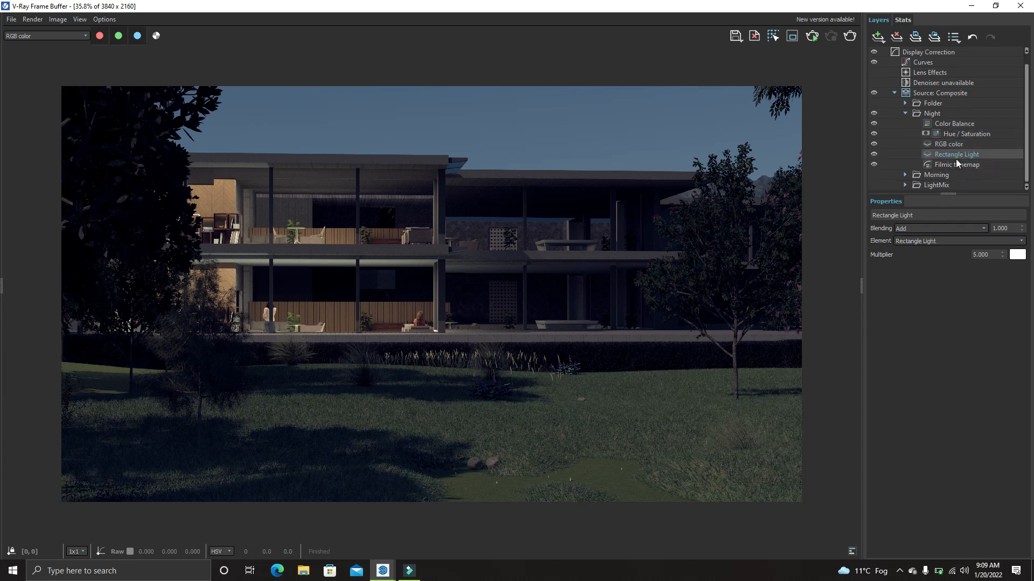
left_click(959, 166)
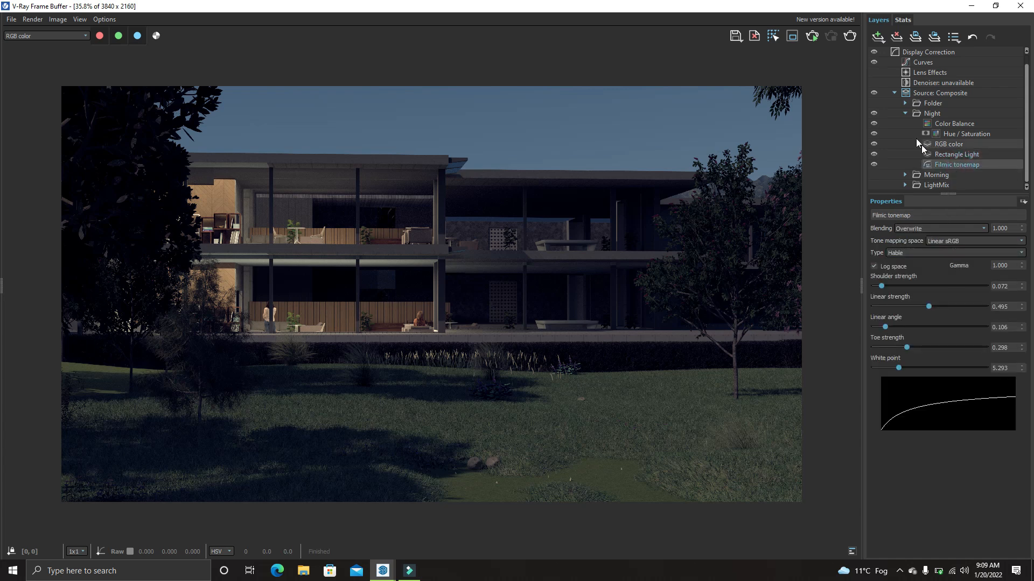
- Hide all the layers in the Night folder, from Filmic tonemap up to Color Balance, and show them again to compare their effects
left_click(873, 164)
left_click(873, 154)
left_click(873, 144)
left_click(873, 134)
left_click(873, 122)
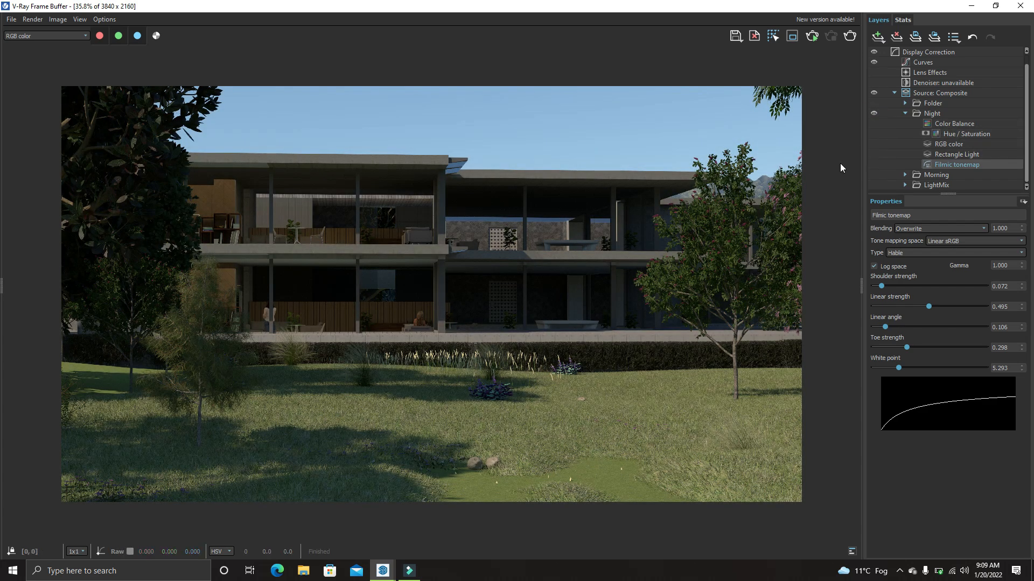
left_click(873, 123)
left_click(874, 134)
left_click(873, 144)
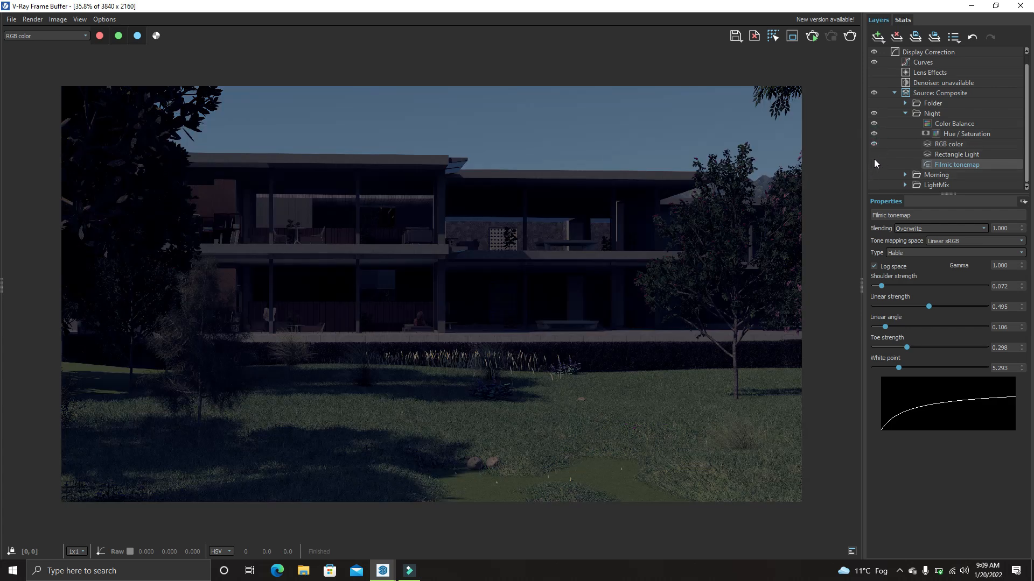
left_click(874, 154)
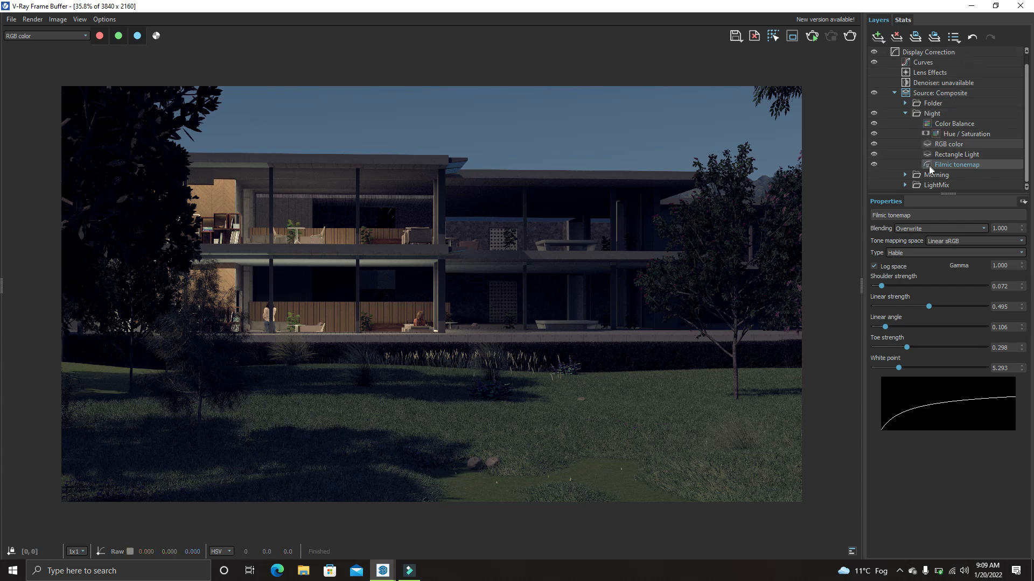
- Collapse the Night folder and toggle the visibility of the Morning and Night folders to compare the two looks
left_click(906, 112)
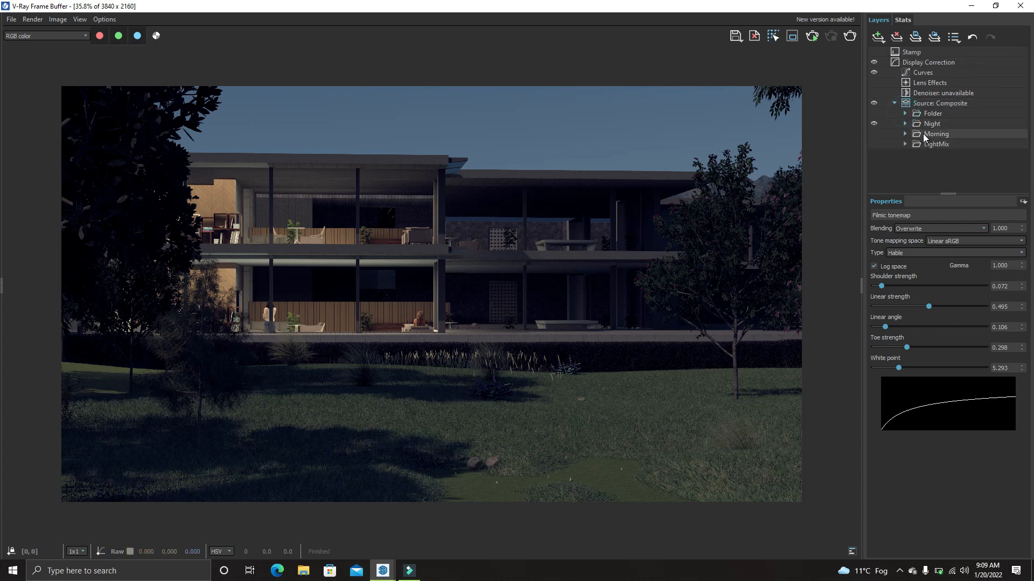
left_click(874, 134)
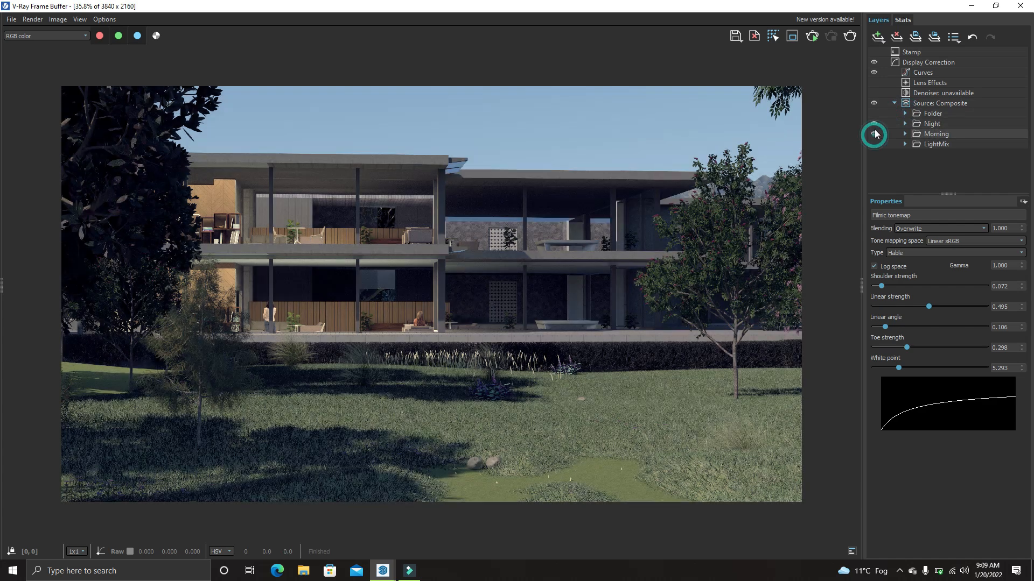
left_click(874, 124)
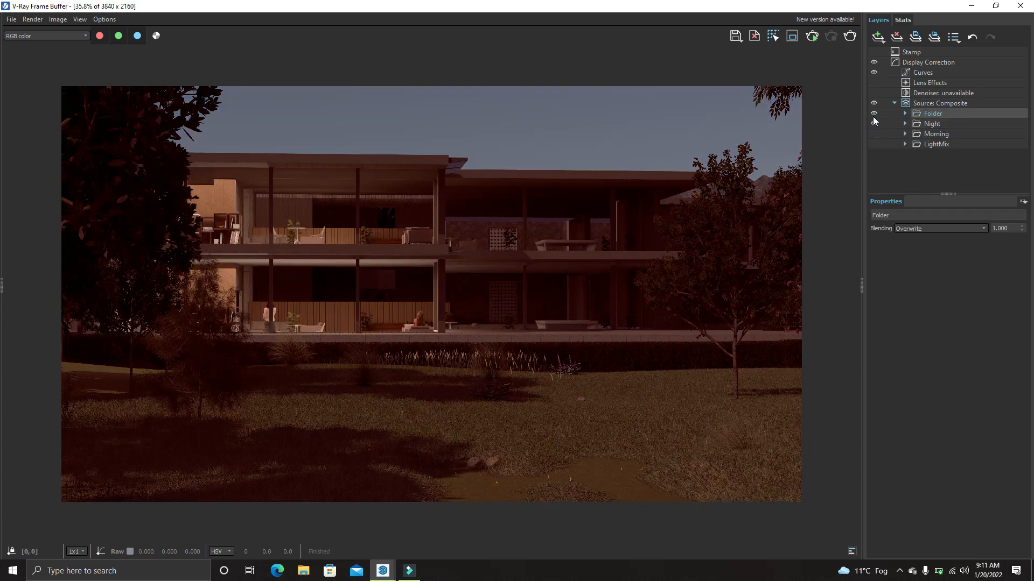
- Toggle the Folder, Night, Morning and LightMix folders to compare the presets, leaving only Night visible
left_click(873, 114)
left_click(874, 114)
left_click(874, 124)
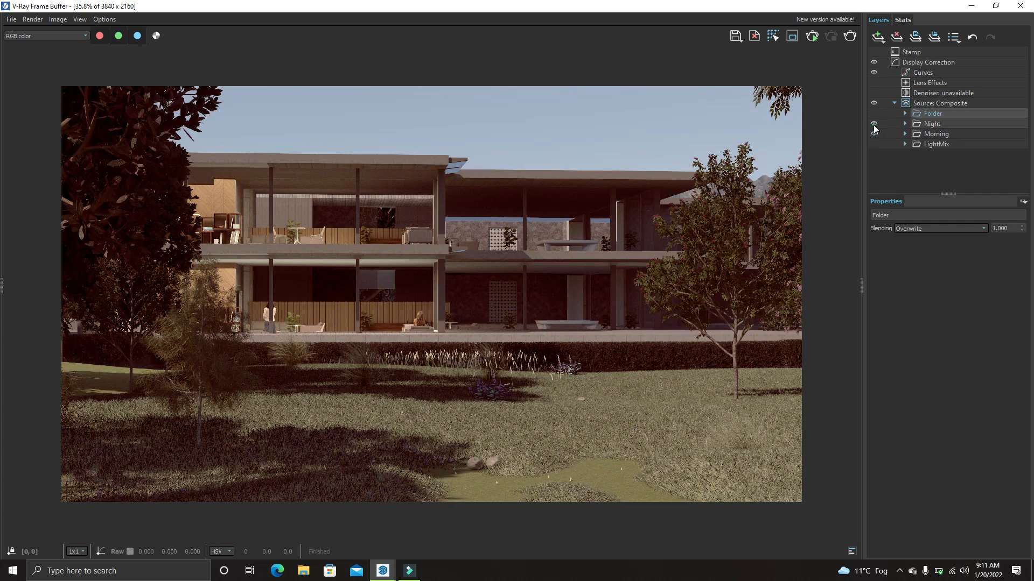
left_click(873, 134)
left_click(873, 144)
left_click(873, 144)
left_click(873, 114)
left_click(873, 123)
left_click(874, 133)
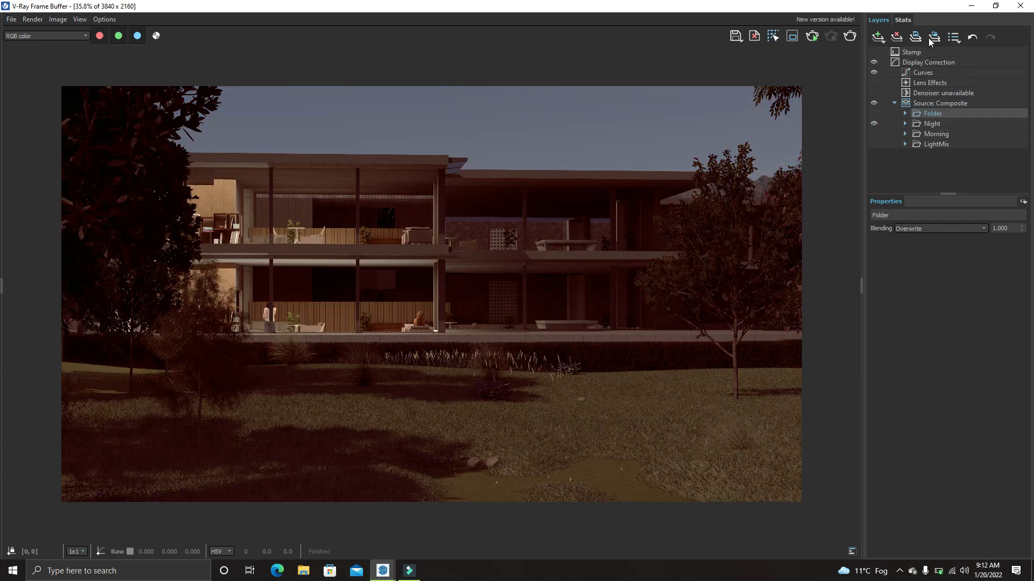
- Load the Night.vfbl layers file from the Composite layers folder again
left_click(934, 36)
left_click(180, 124)
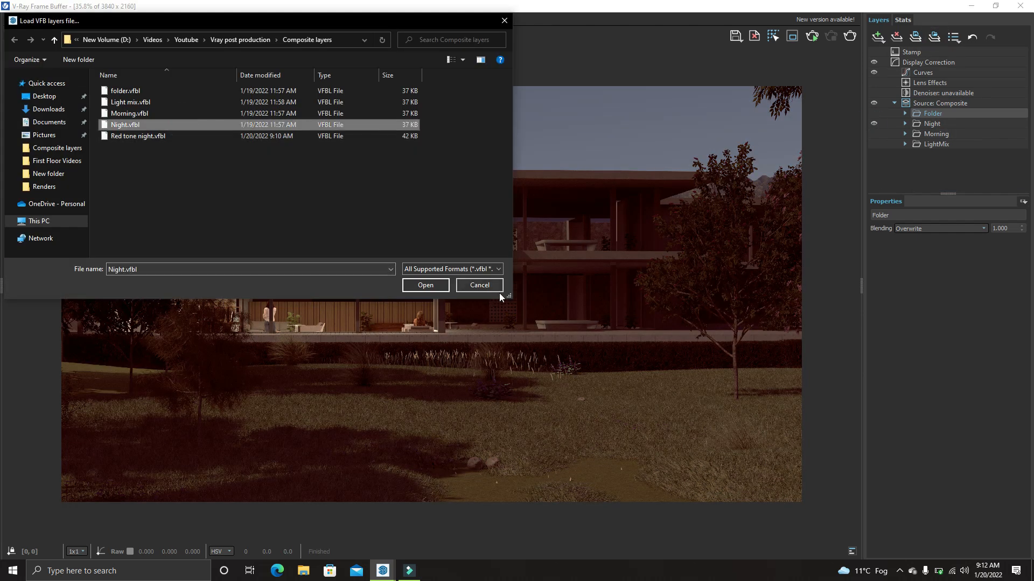
left_click(431, 284)
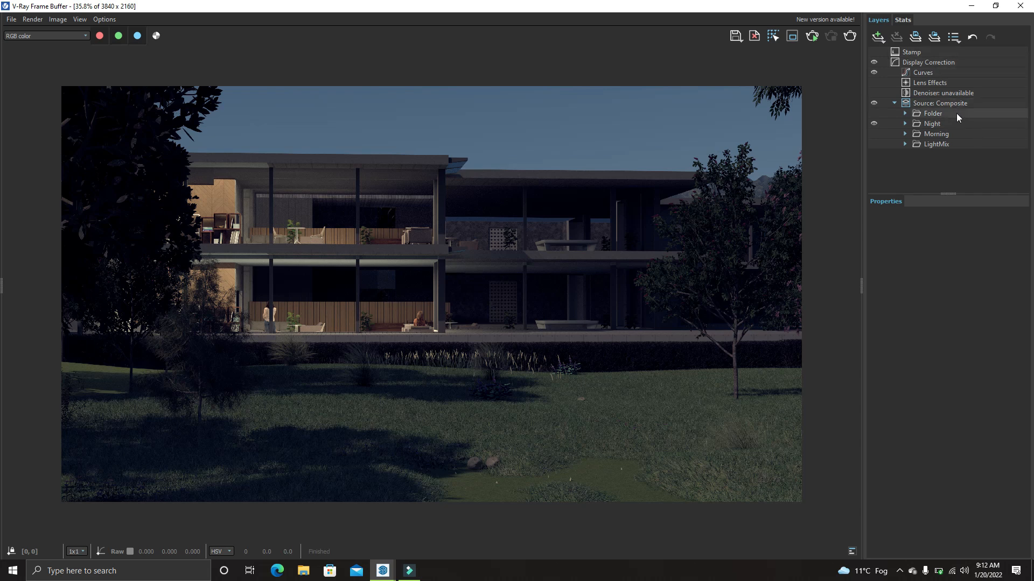
- Expand the Night folder and add a new Lookup Table layer inside it
left_click(949, 124)
left_click(905, 123)
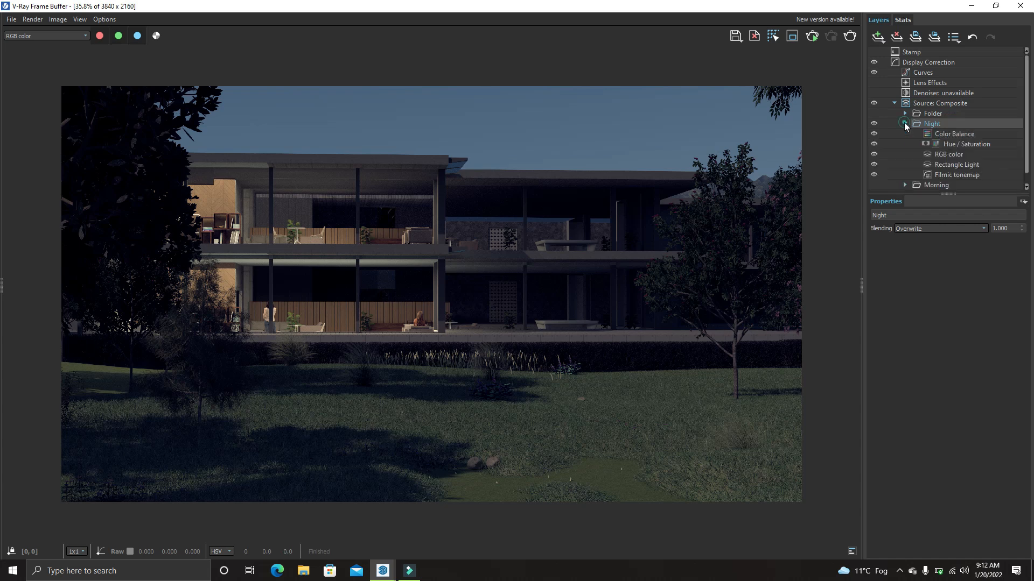
scroll(952, 132, "down", 1)
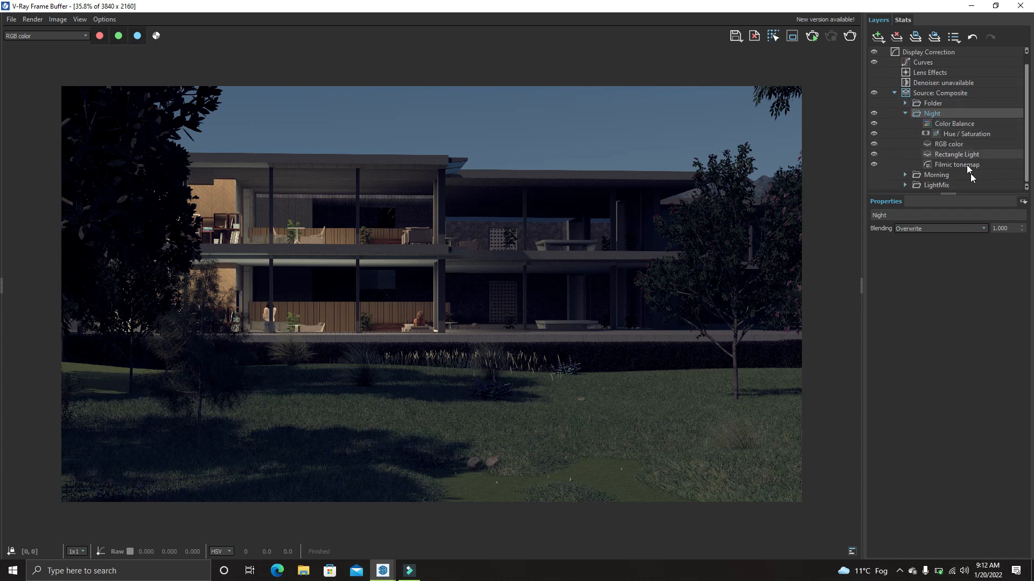
right_click(941, 114)
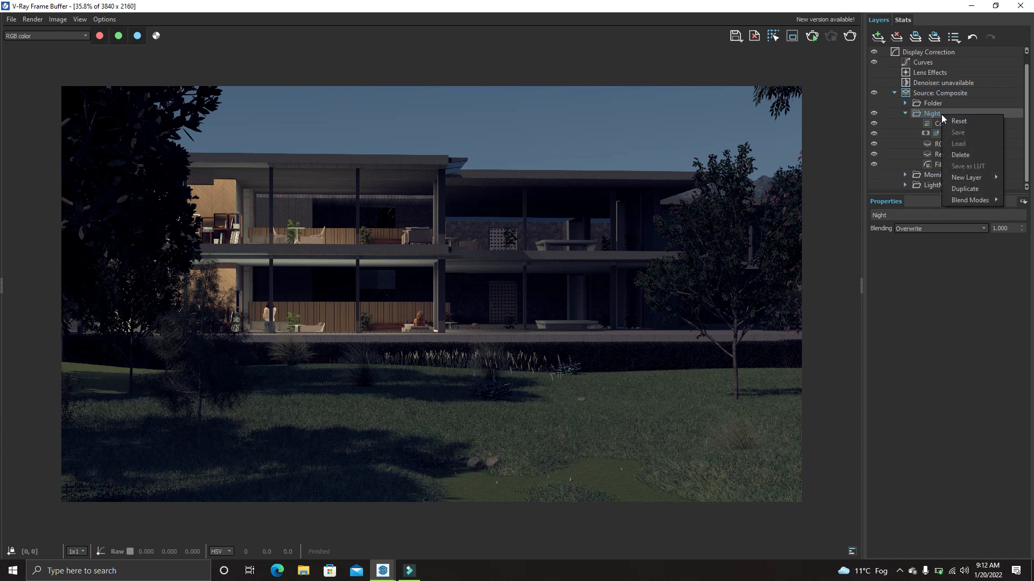
mouse_move(964, 175)
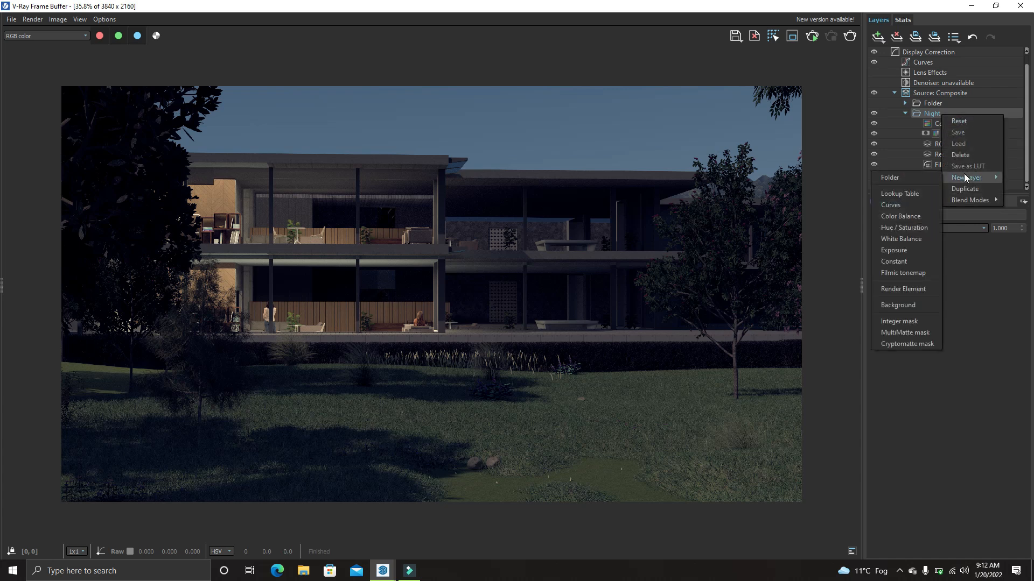
left_click(923, 197)
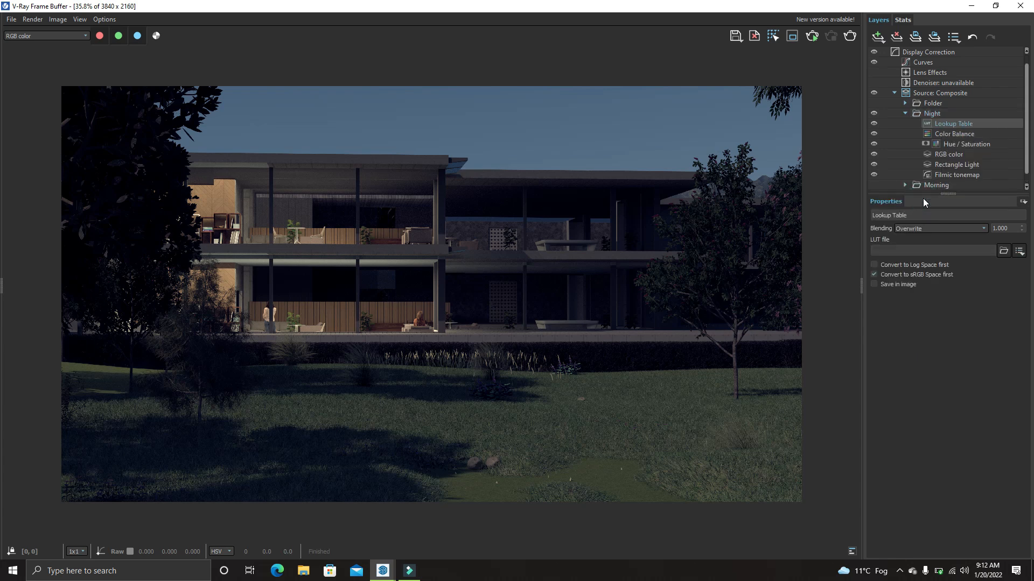
- Load BlueHour.cube from Desktop > Luts > Shutterstock Free LUTs as the Lookup Table layer's LUT file
left_click(1006, 251)
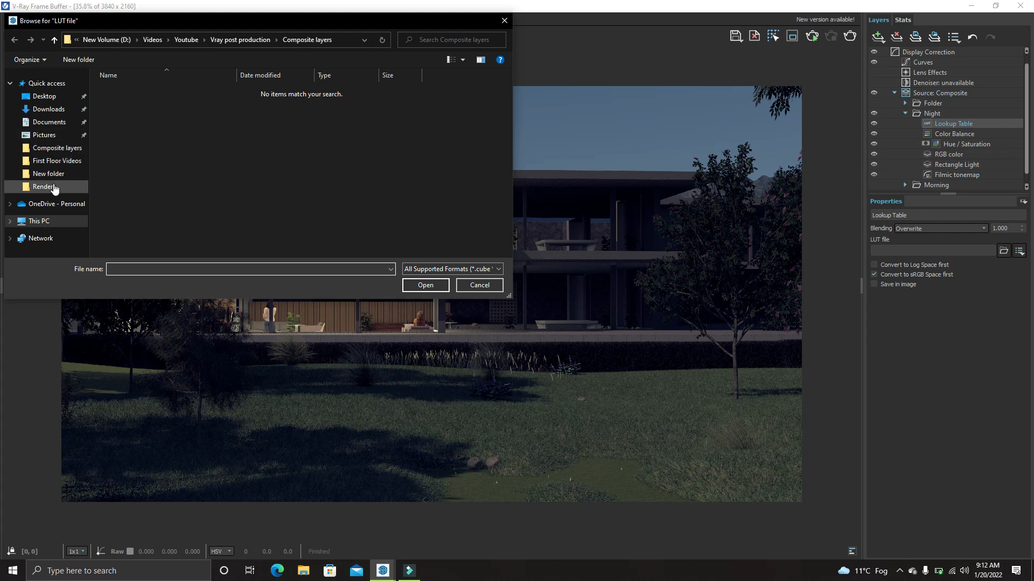
left_click(105, 40)
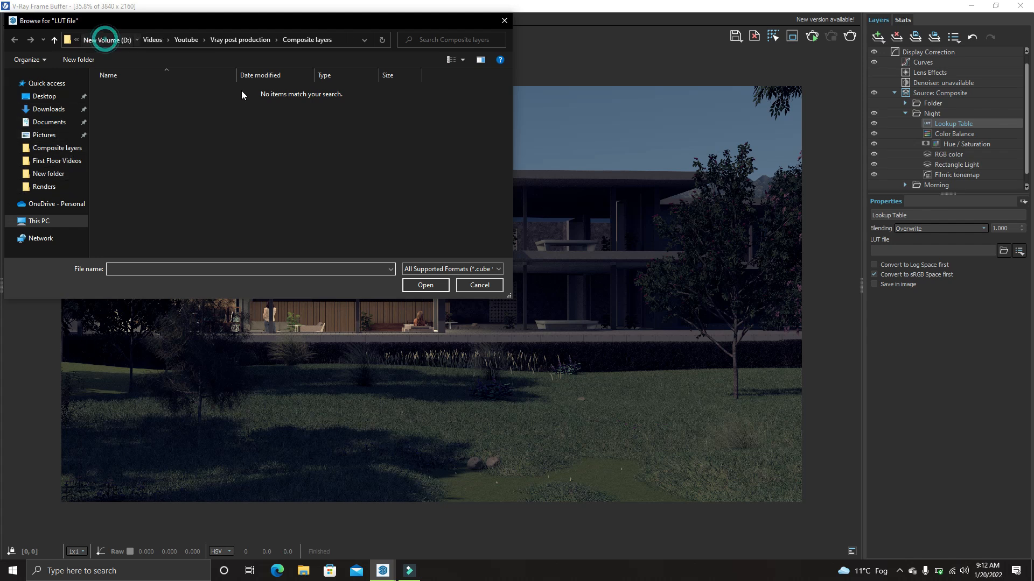
left_click(94, 39)
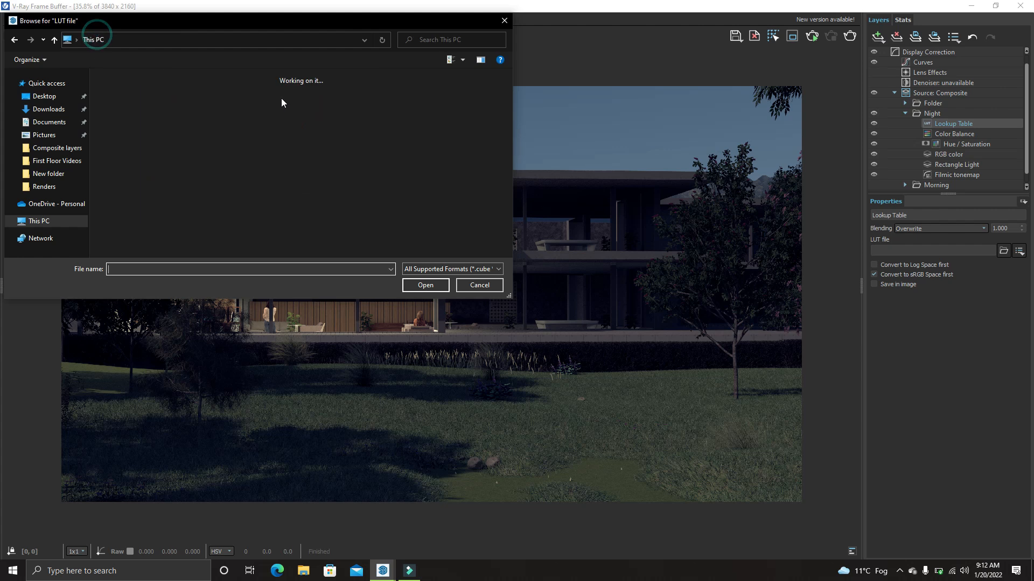
double_click(276, 97)
double_click(183, 93)
double_click(158, 93)
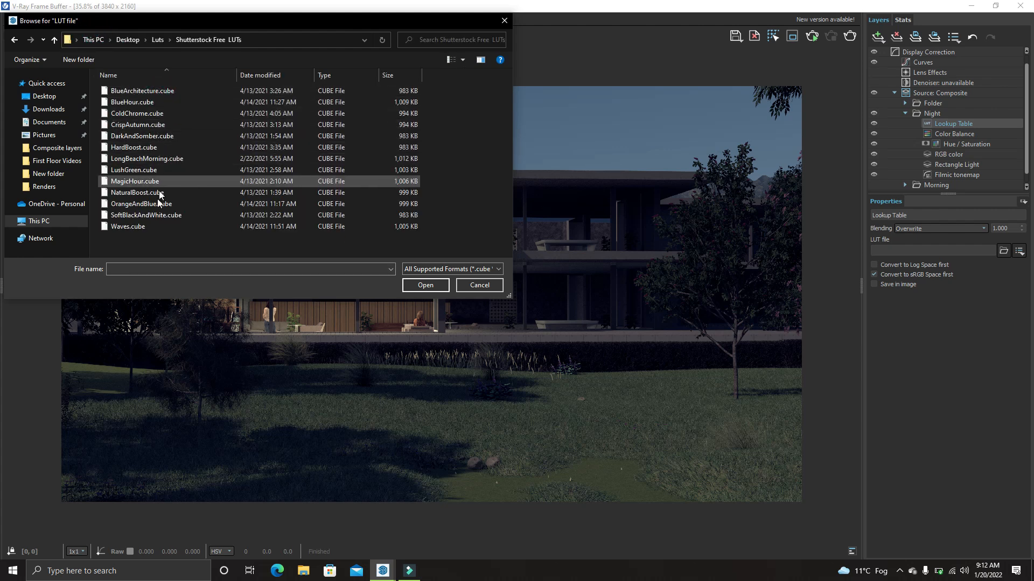
left_click(156, 101)
left_click(421, 286)
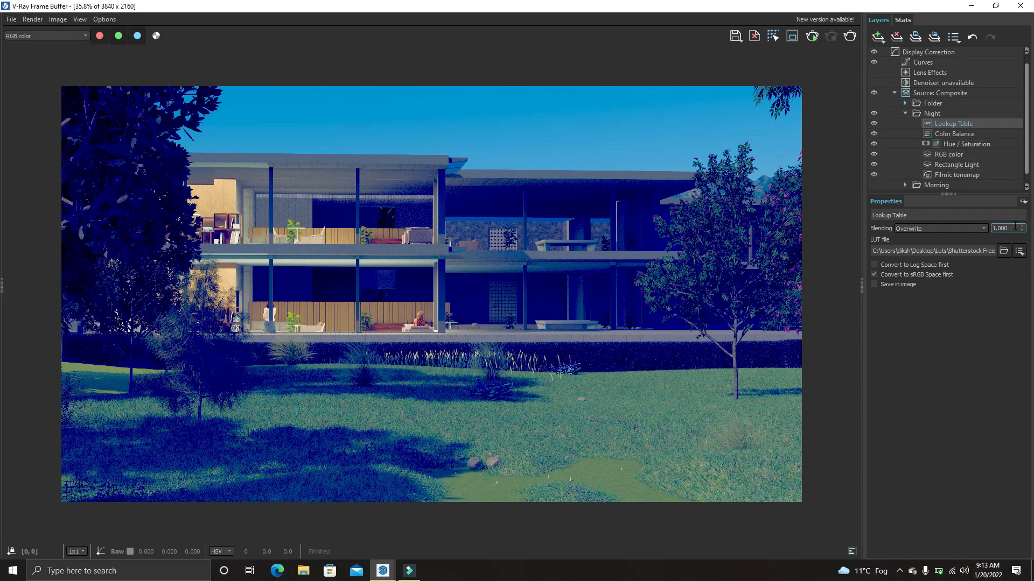
- Replace the LUT file with BlueArchitecture.cube and set the Lookup Table layer's blending amount to 0.205
left_click(1004, 252)
left_click(193, 92)
left_click(418, 286)
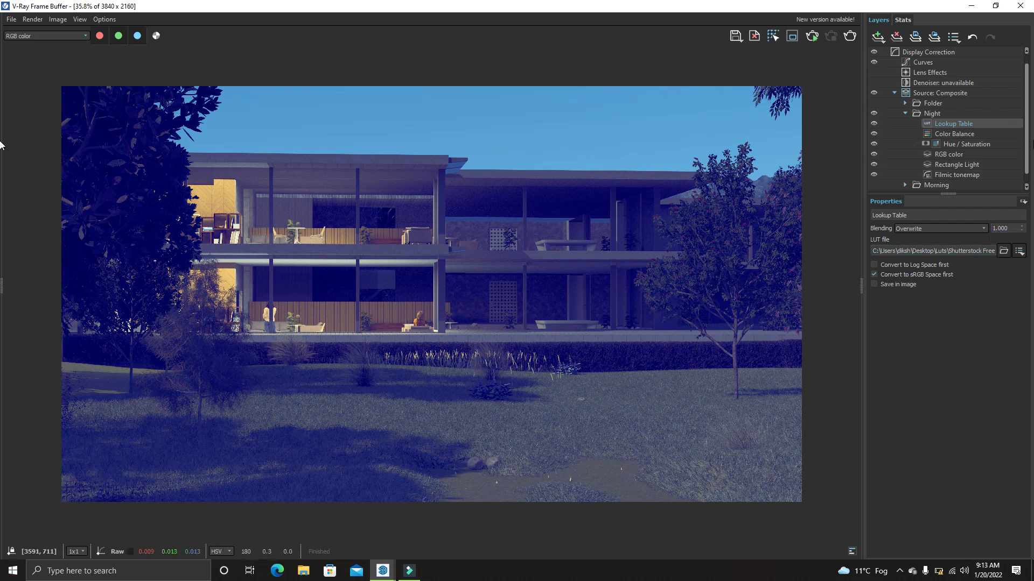
left_click(1023, 231)
left_click_drag(1023, 232, 1026, 322)
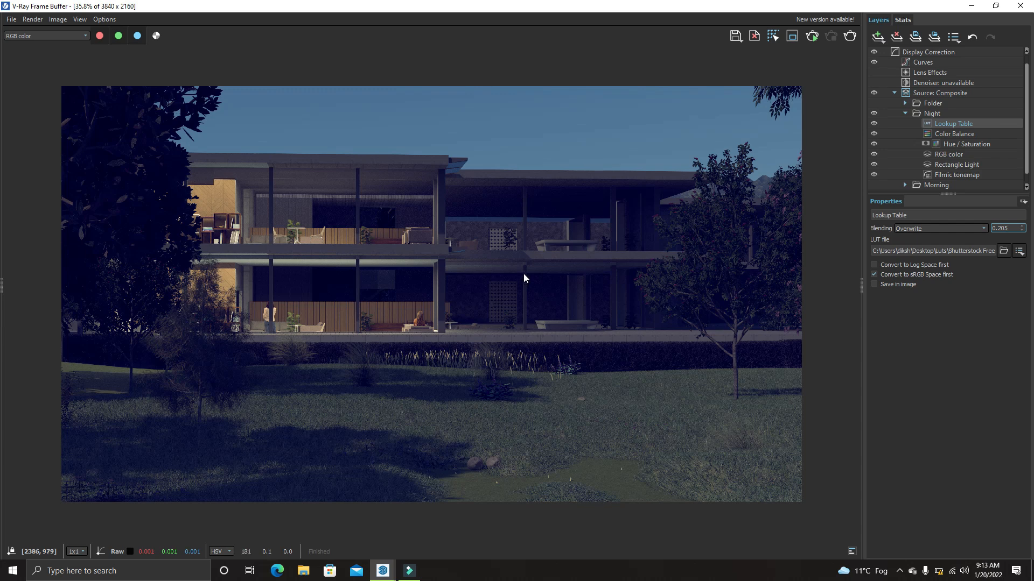
- Replace the Lookup Table layer's LUT file with DarkAndSomber.cube
left_click(1004, 250)
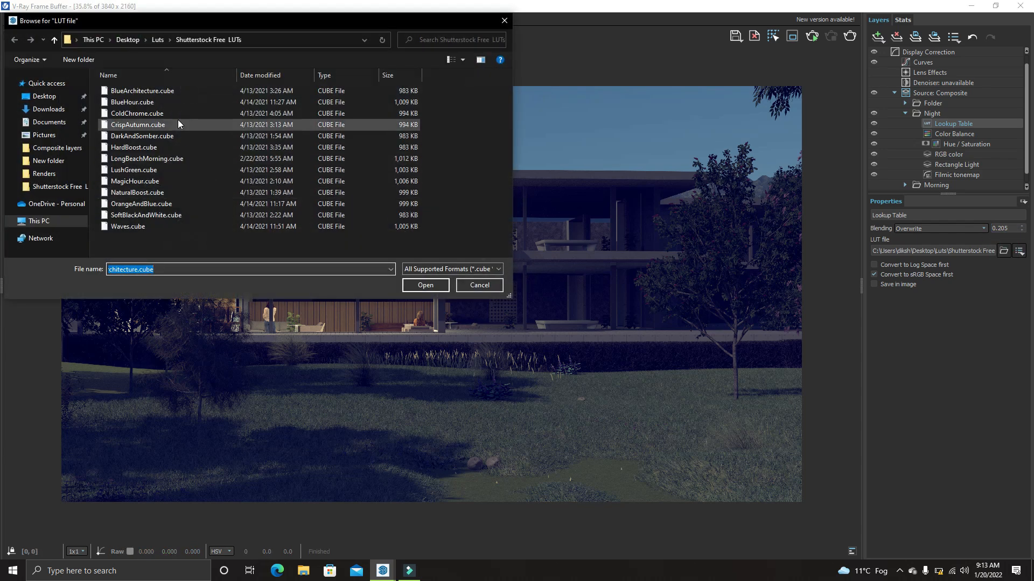
left_click(177, 139)
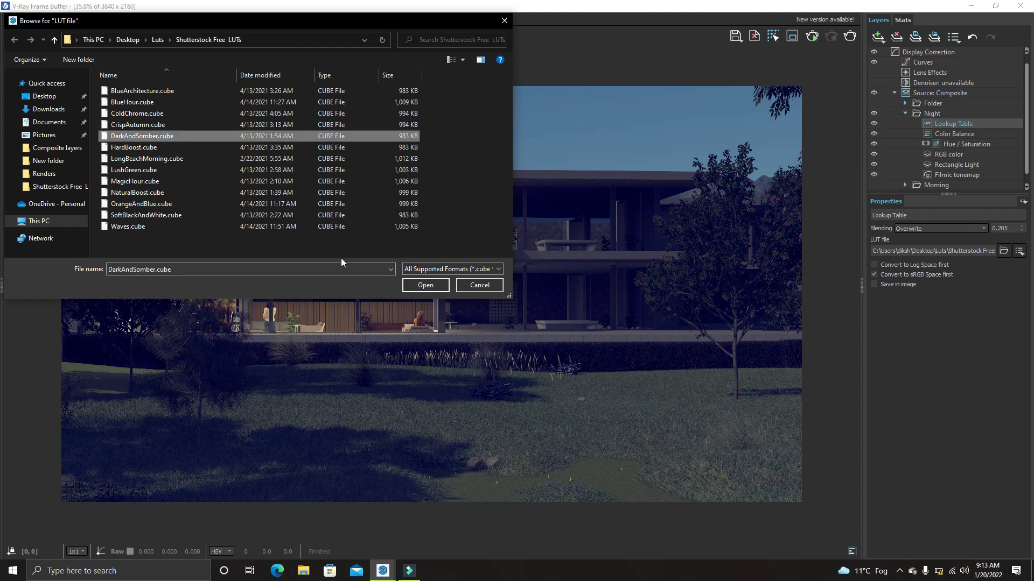
left_click(411, 288)
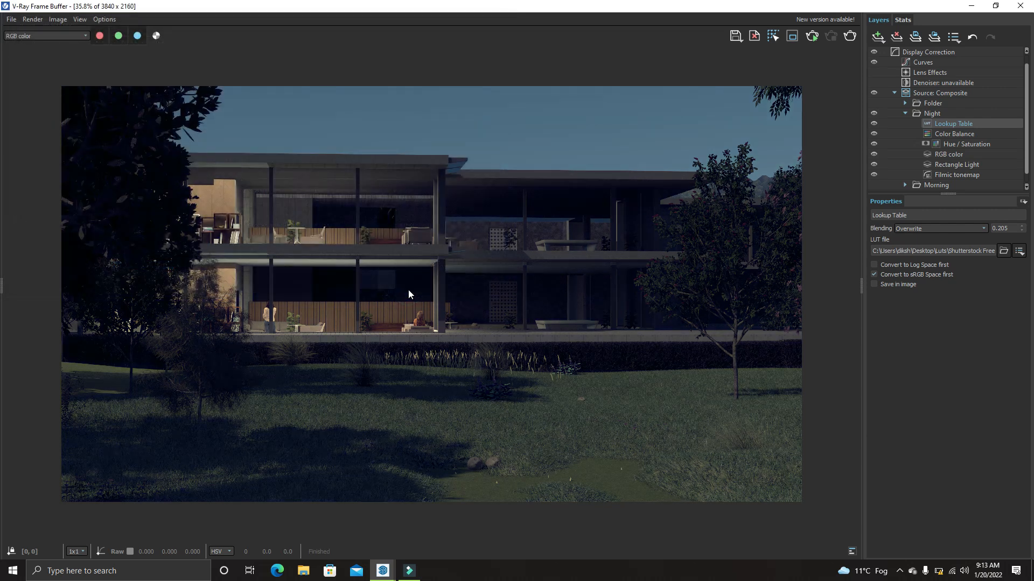